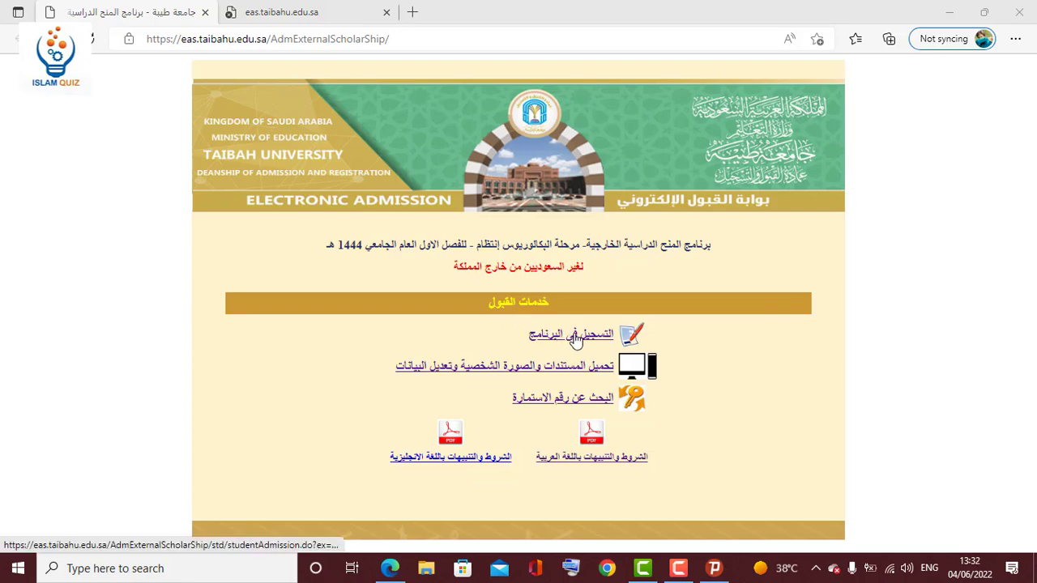
# Open the external scholarship program's 'التسجيل في البرنامج' registration page from admission services.
pyautogui.click(574, 339)
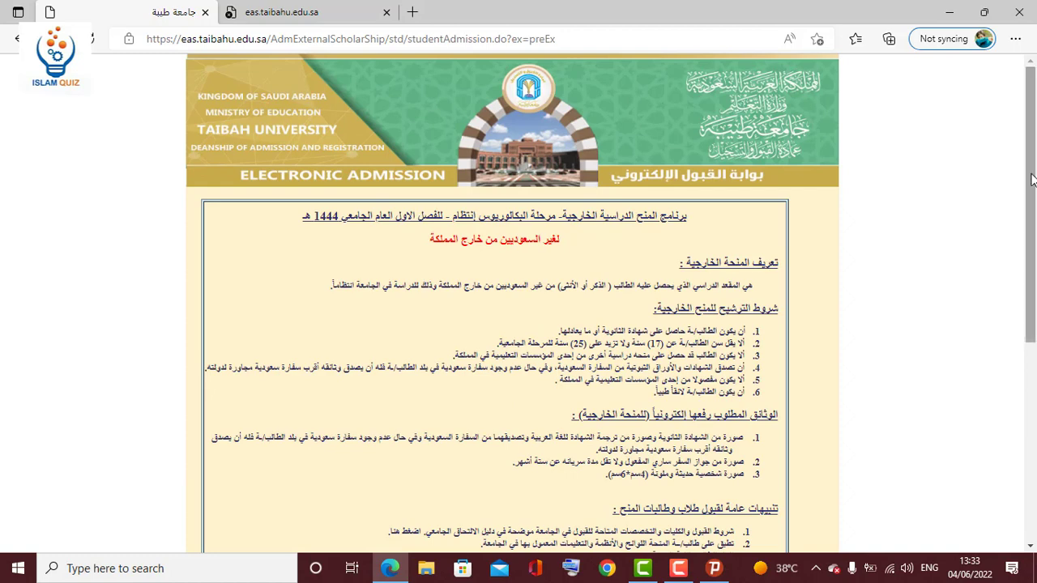
pyautogui.moveTo(1033, 180); pyautogui.dragTo(1033, 209)
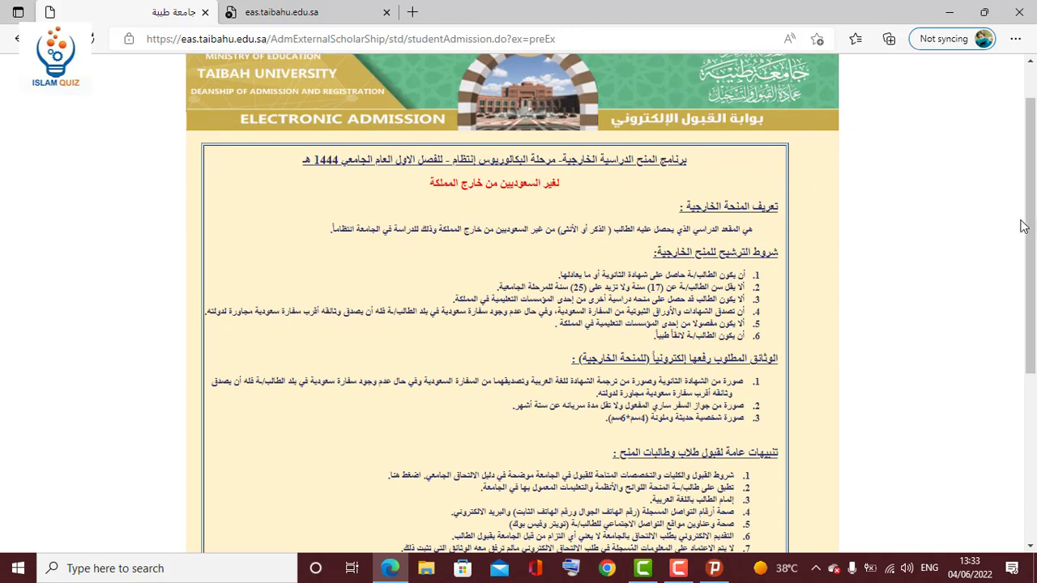
pyautogui.moveTo(1031, 238); pyautogui.dragTo(1029, 277)
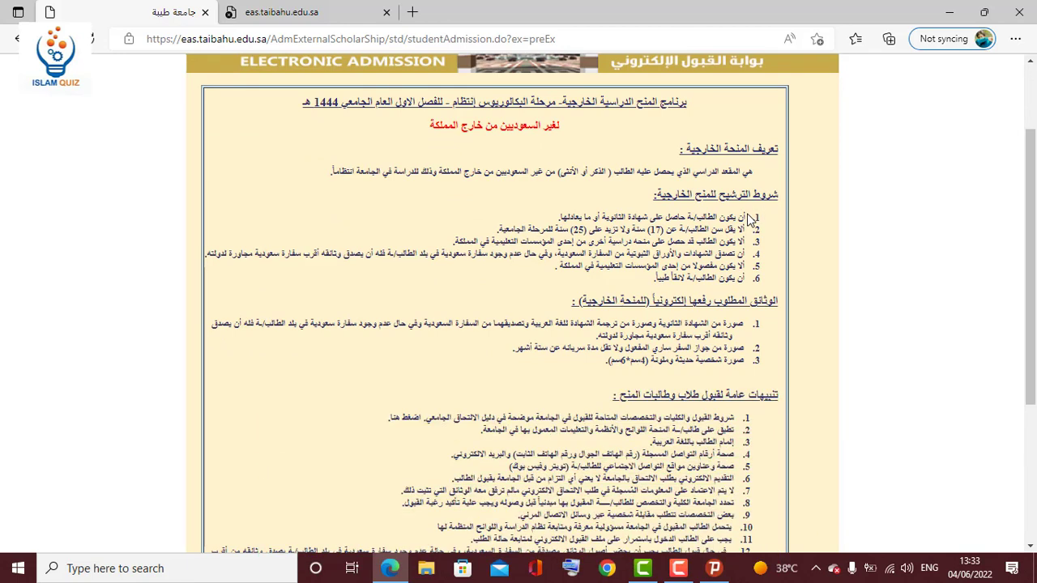
pyautogui.moveTo(749, 217); pyautogui.dragTo(547, 215)
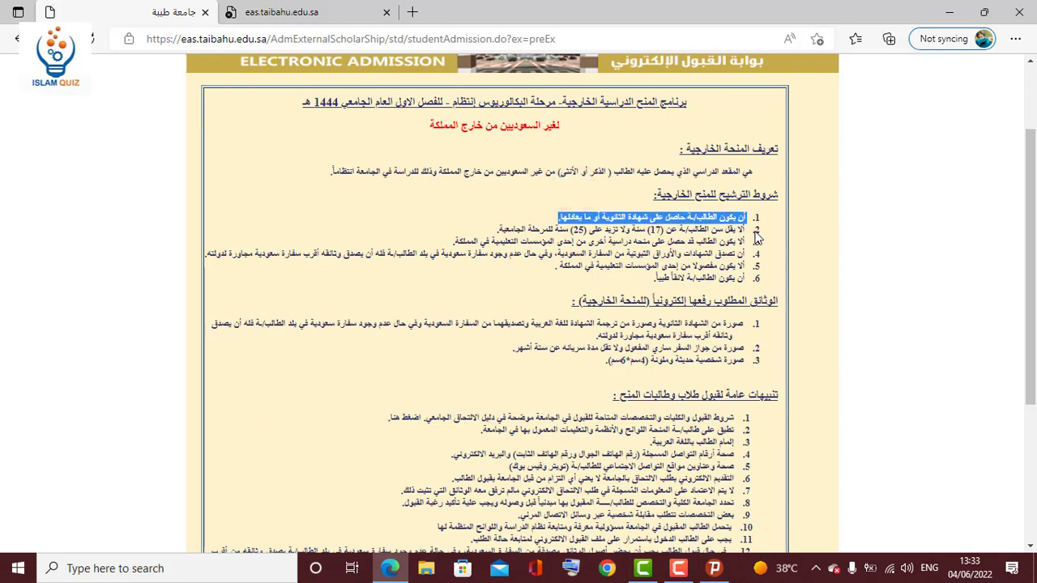
pyautogui.moveTo(750, 229); pyautogui.dragTo(509, 230)
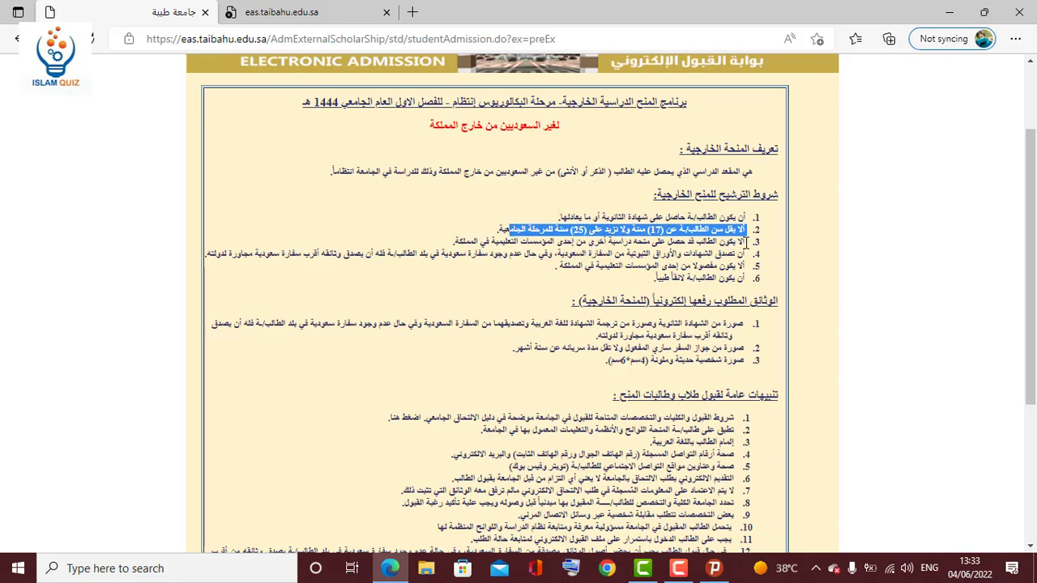
pyautogui.moveTo(746, 242); pyautogui.dragTo(632, 241)
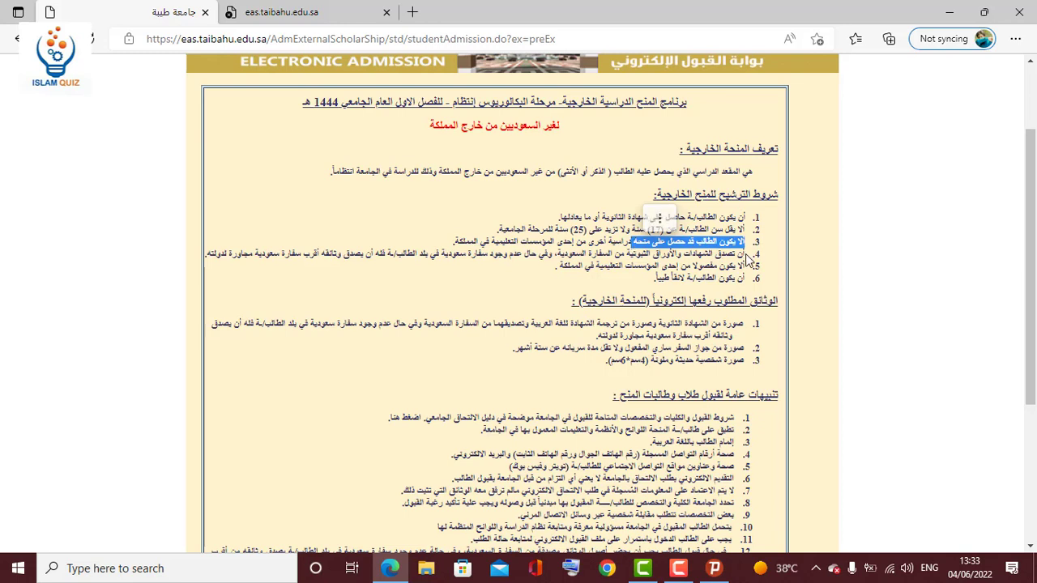
pyautogui.moveTo(747, 255); pyautogui.dragTo(659, 255)
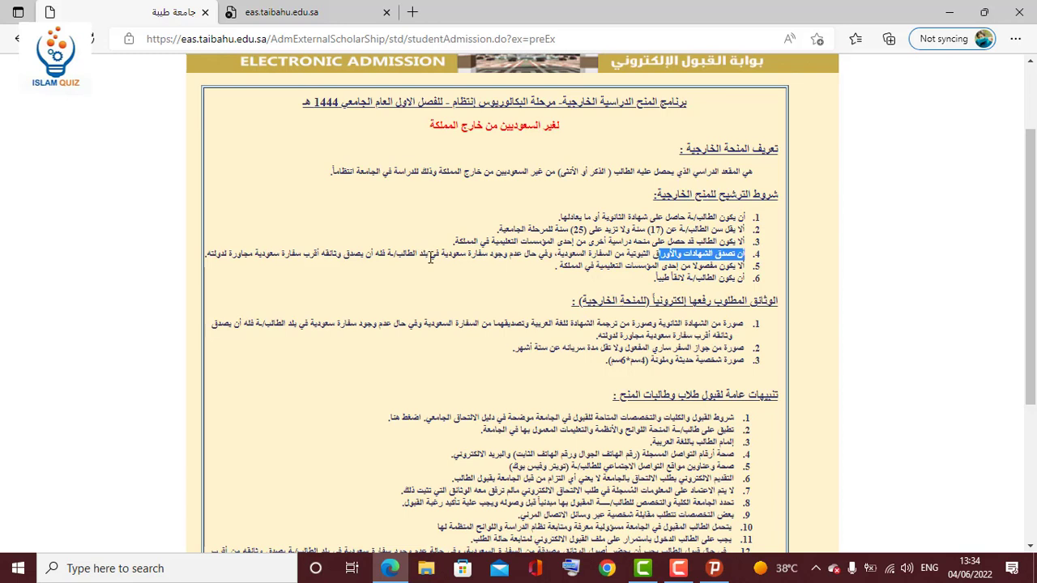
pyautogui.click(428, 256)
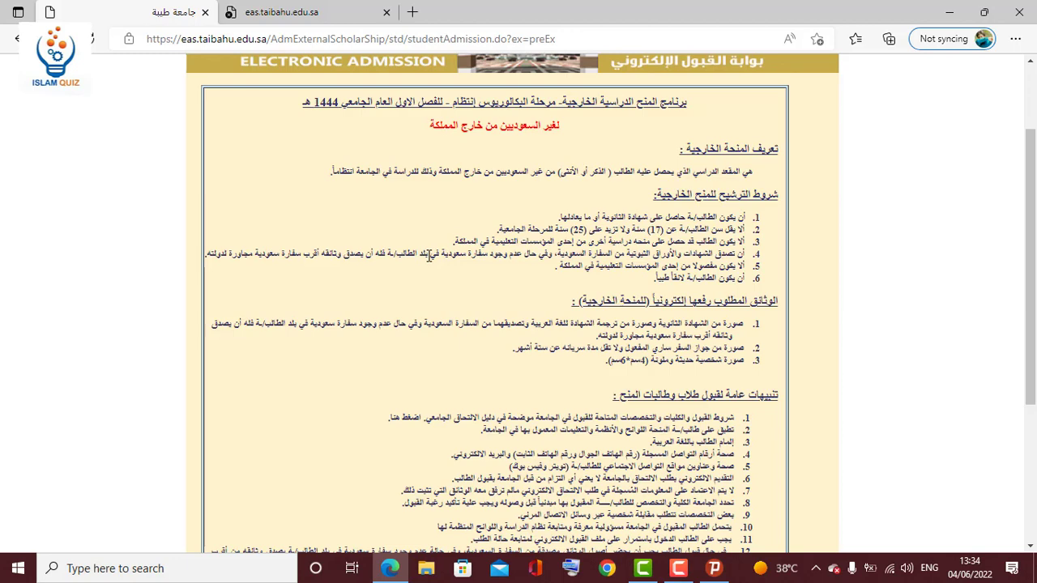
pyautogui.moveTo(429, 256); pyautogui.dragTo(401, 255)
pyautogui.click(434, 257)
pyautogui.moveTo(1031, 258); pyautogui.dragTo(1033, 286)
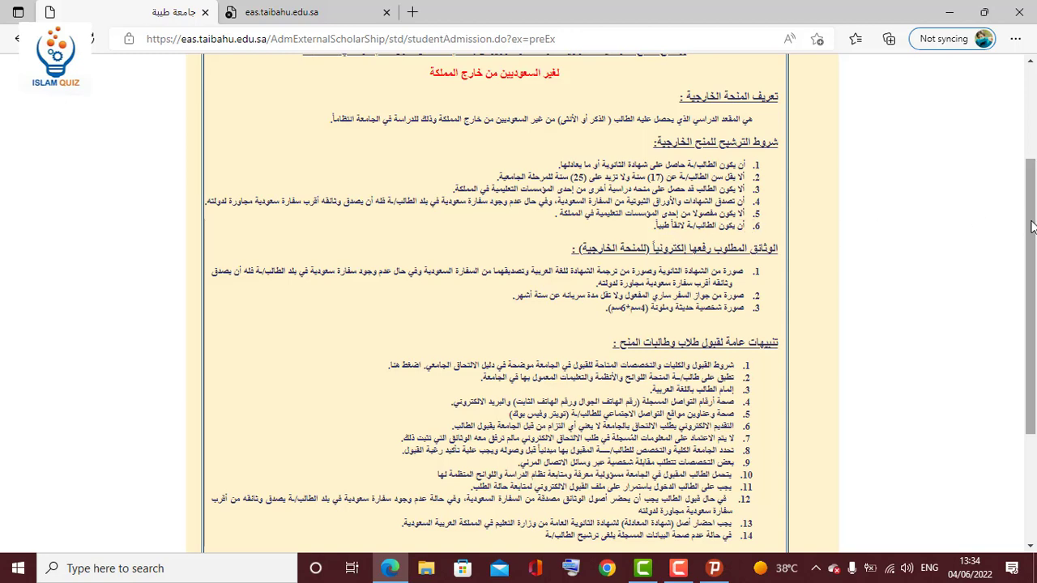
# Read through the conditions, highlighting the required documents heading and the 4×6 cm photo requirement.
pyautogui.scroll(-1, 1033, 227)
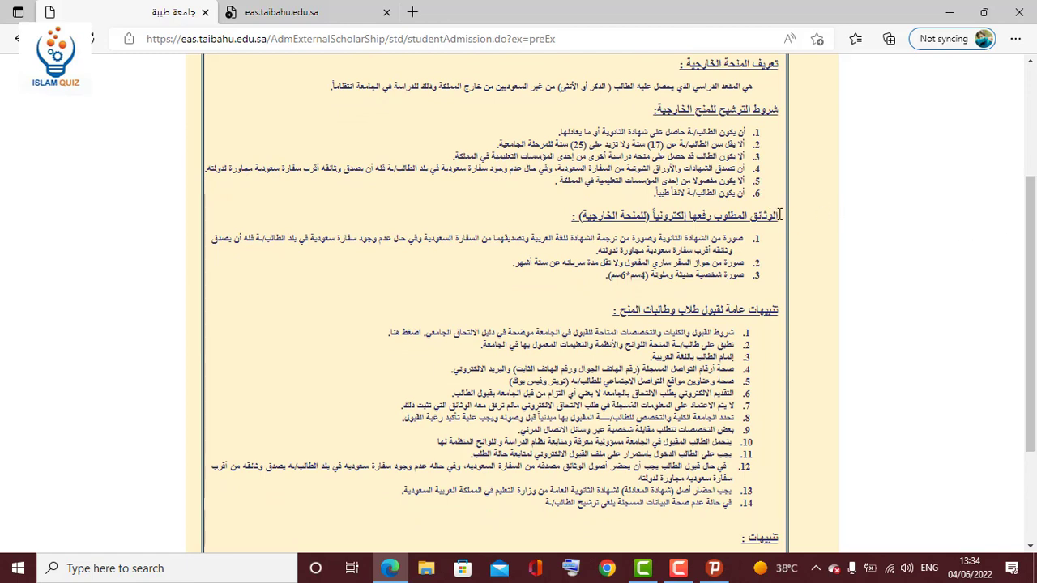
pyautogui.moveTo(782, 215); pyautogui.dragTo(582, 216)
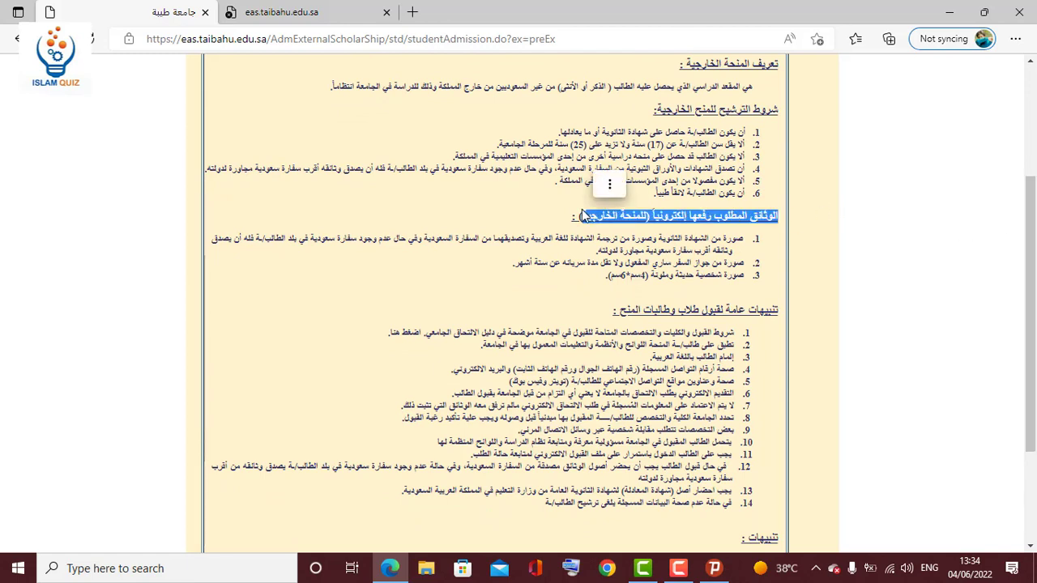
pyautogui.click(746, 243)
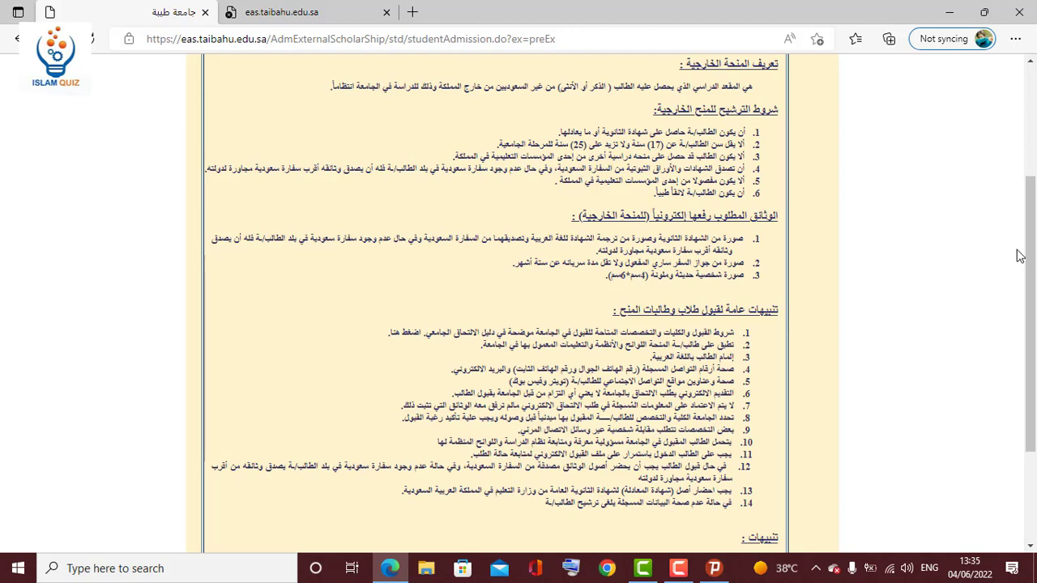
pyautogui.scroll(-1, 799, 231)
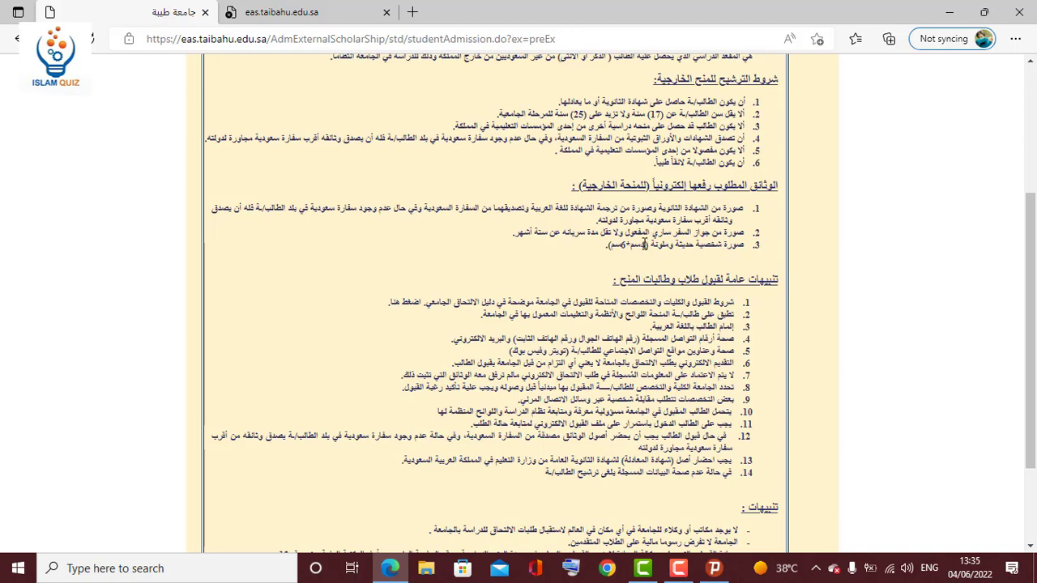
pyautogui.moveTo(648, 245); pyautogui.dragTo(608, 248)
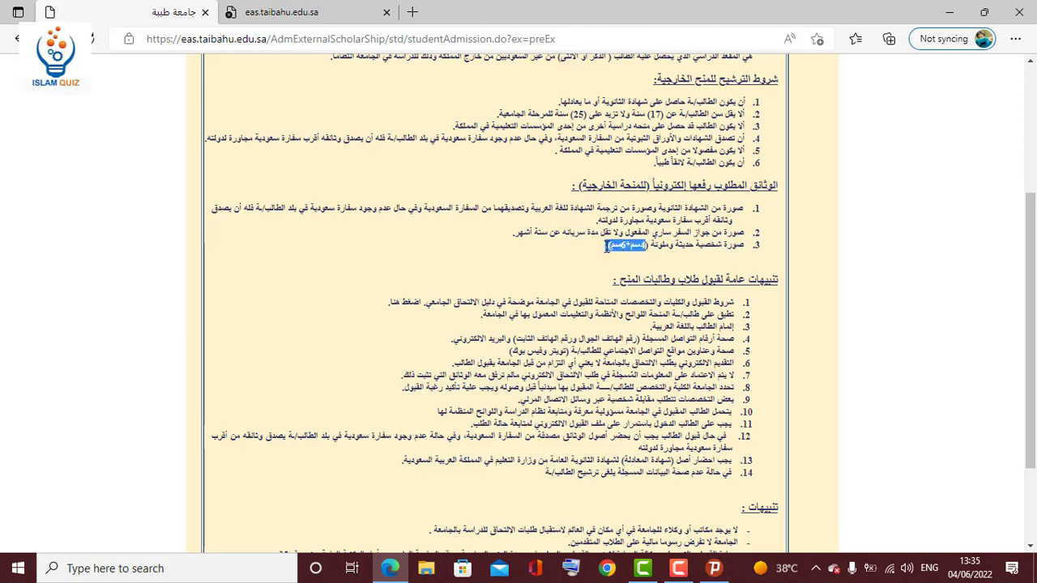
pyautogui.click(736, 256)
# Tick the declarations confirming the wish to apply and the commitment to Arabic proficiency.
pyautogui.scroll(-1, 1035, 240)
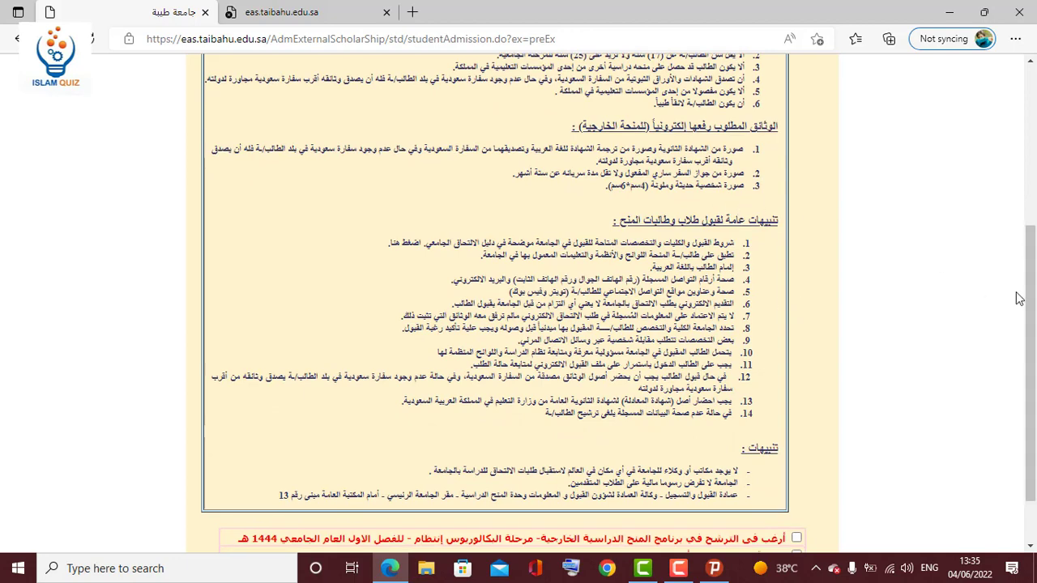
pyautogui.scroll(-2, 1034, 276)
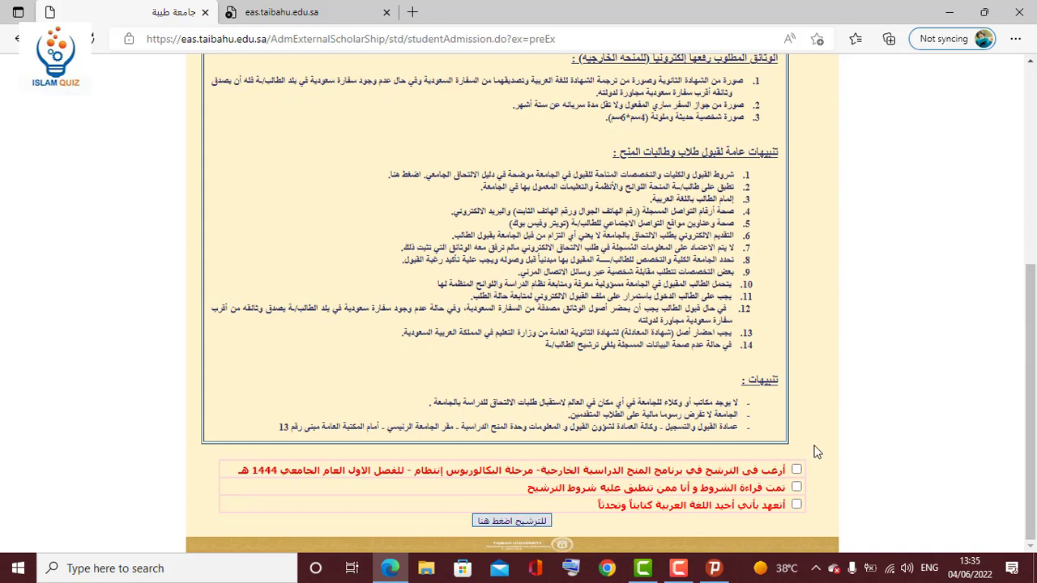
pyautogui.click(796, 472)
pyautogui.click(796, 504)
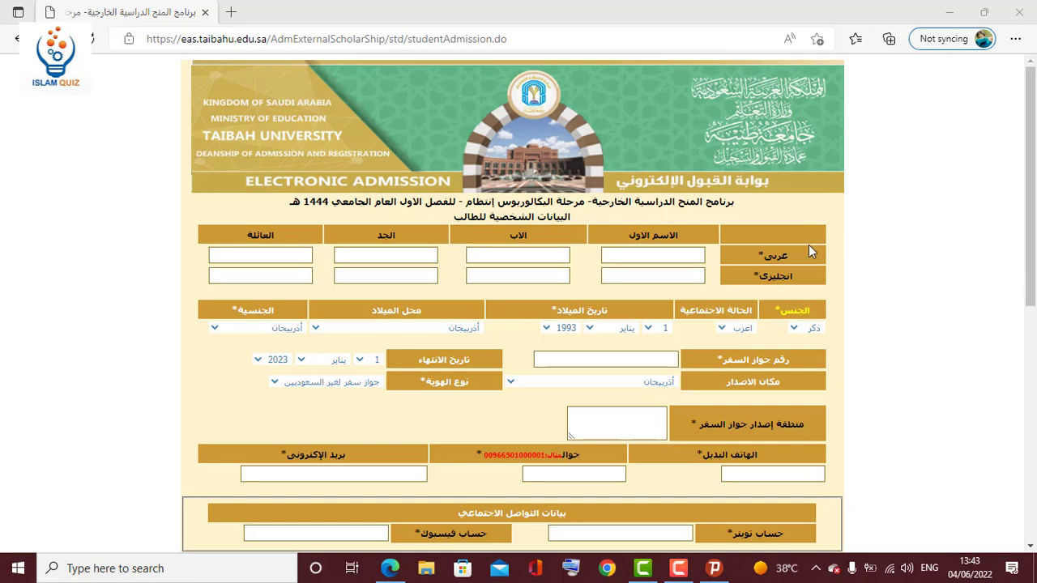
# Switch input to Arabic and enter 'اسم التجريبي' as the Arabic first name.
pyautogui.moveTo(787, 255); pyautogui.dragTo(757, 257)
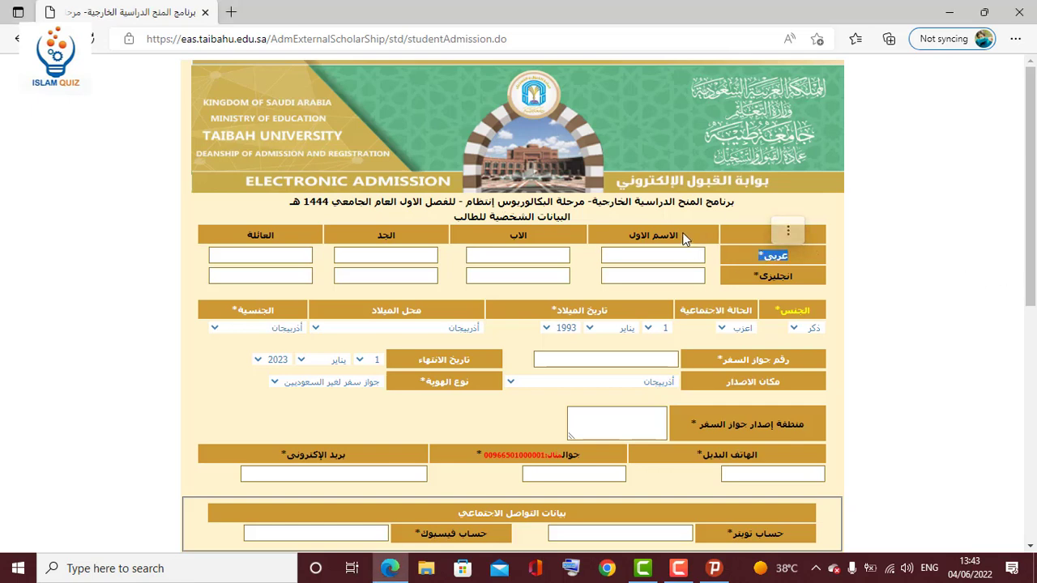
pyautogui.moveTo(683, 238); pyautogui.dragTo(614, 239)
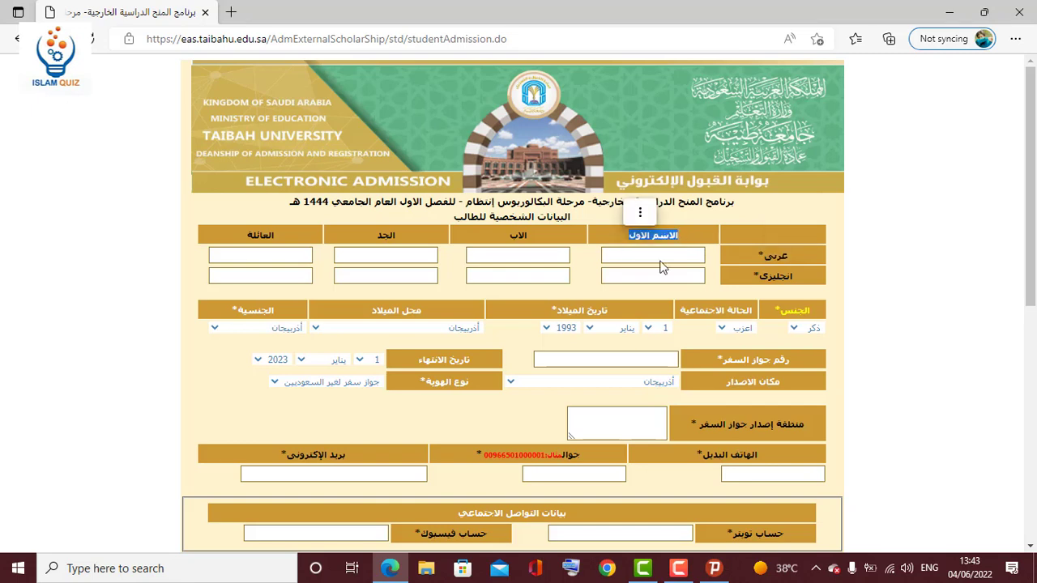
pyautogui.click(930, 568)
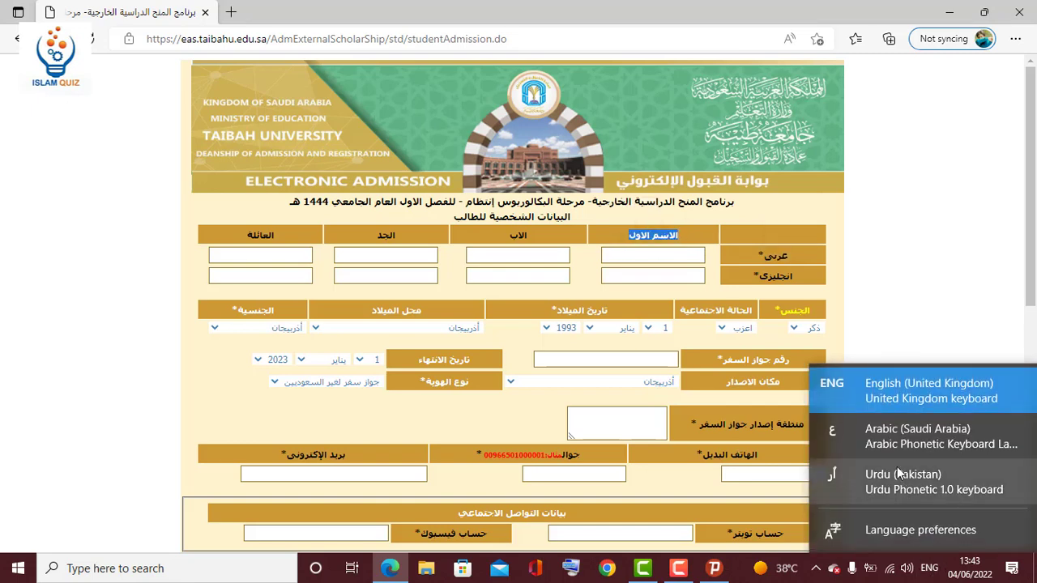
pyautogui.click(885, 438)
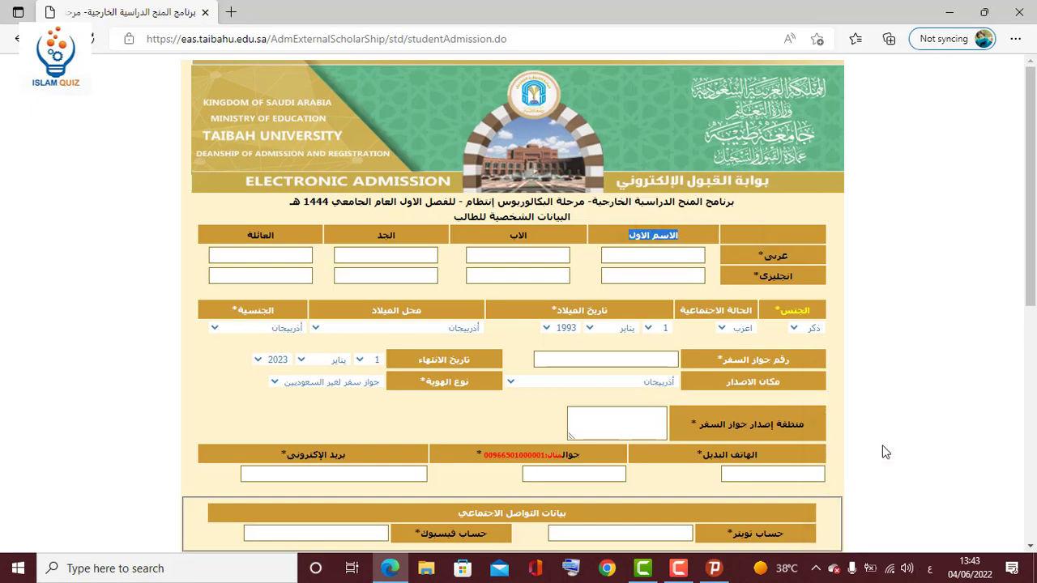
pyautogui.click(661, 252)
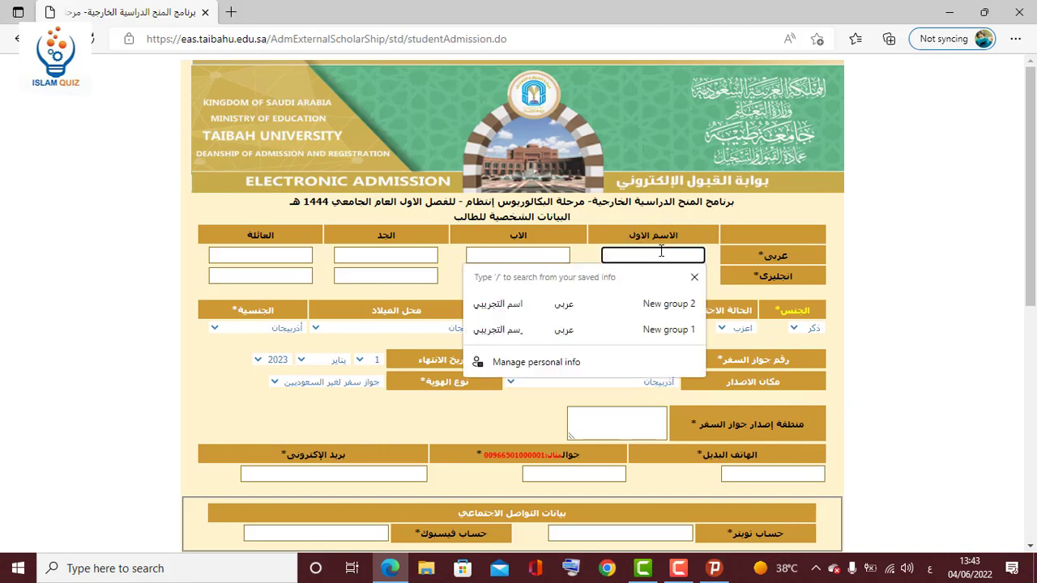
pyautogui.write('اسم')
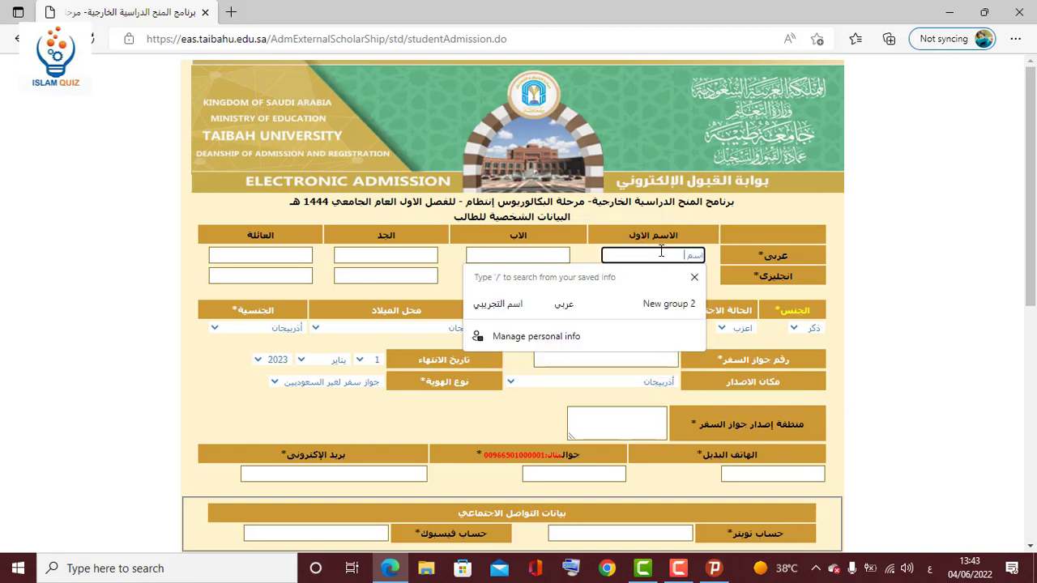
pyautogui.write(' التجريبي')
# Copy the same name into the Arabic father, grandfather and family name fields.
pyautogui.hotkey('ctrl', 'a')
pyautogui.hotkey('ctrl', 'c')
pyautogui.click(551, 256)
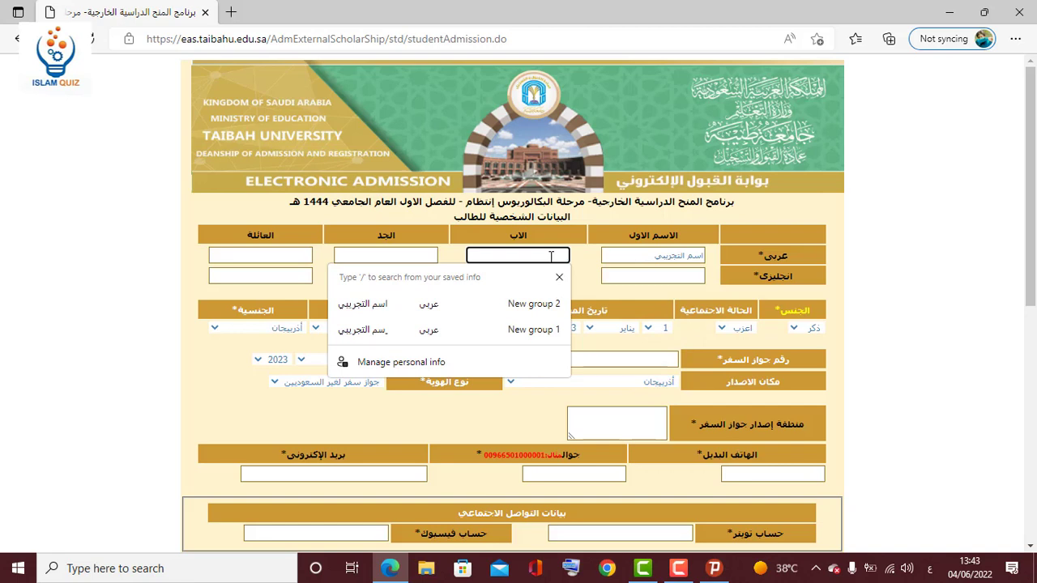
pyautogui.hotkey('ctrl', 'v')
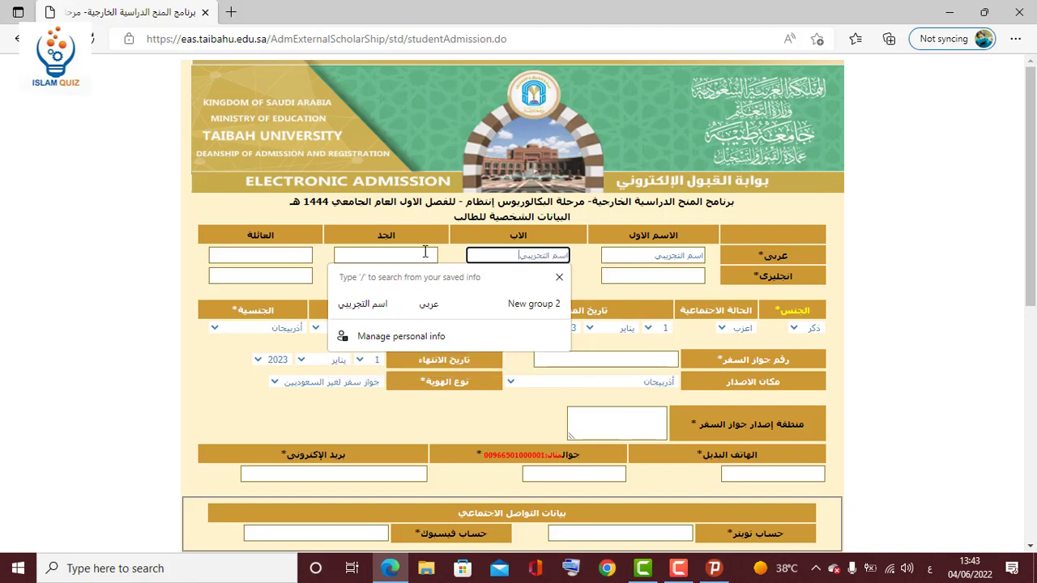
pyautogui.click(399, 258)
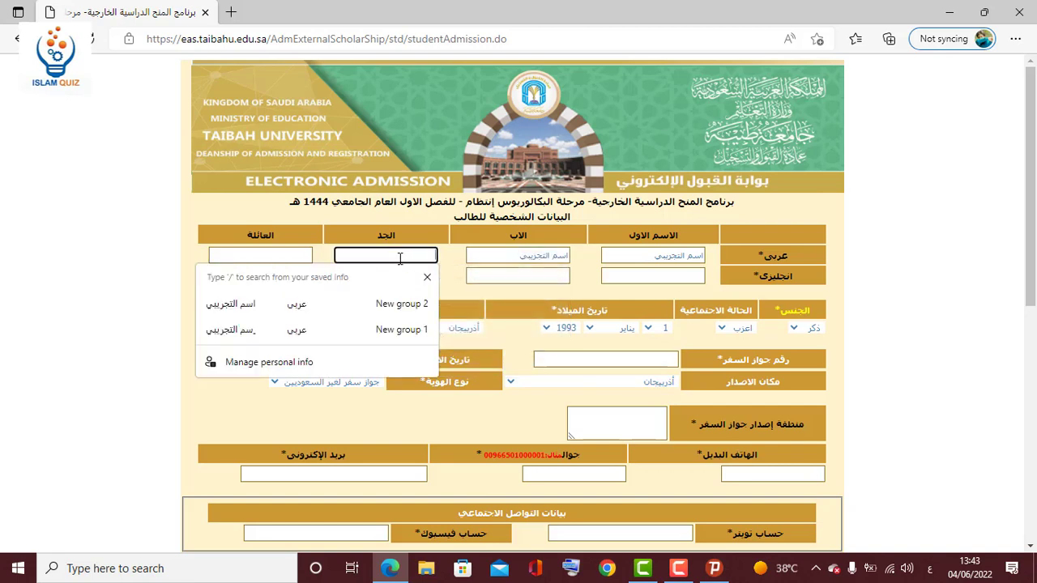
pyautogui.press('Escape')
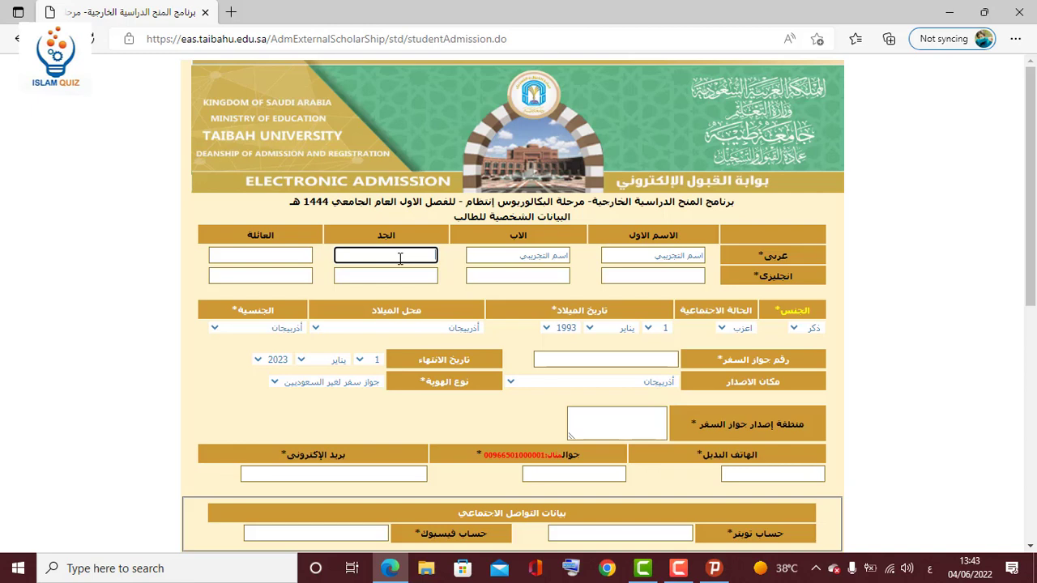
pyautogui.press('Tab')
pyautogui.click(298, 256)
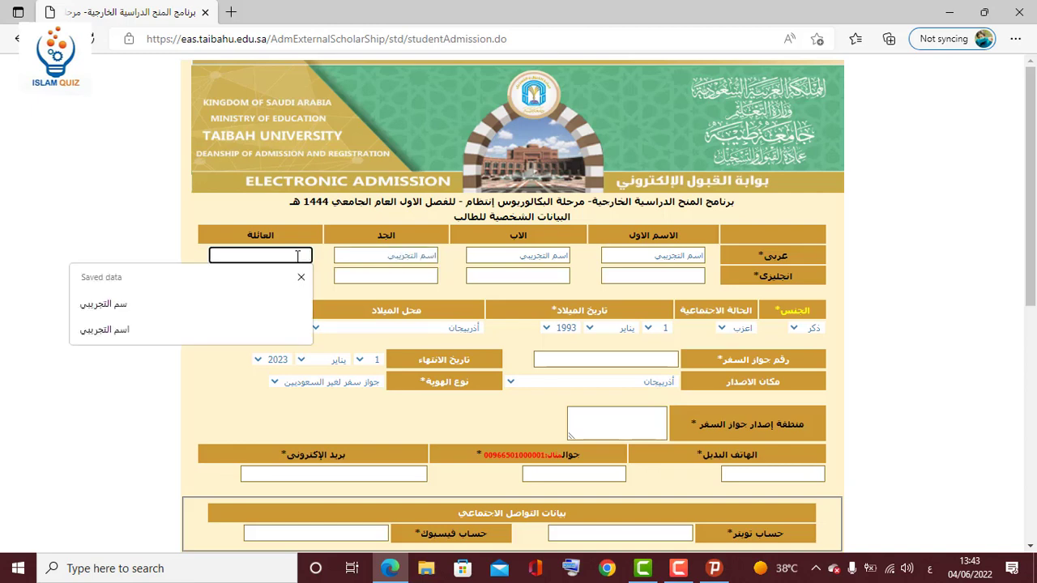
pyautogui.press('Down')
pyautogui.press('Down')
pyautogui.press('Return')
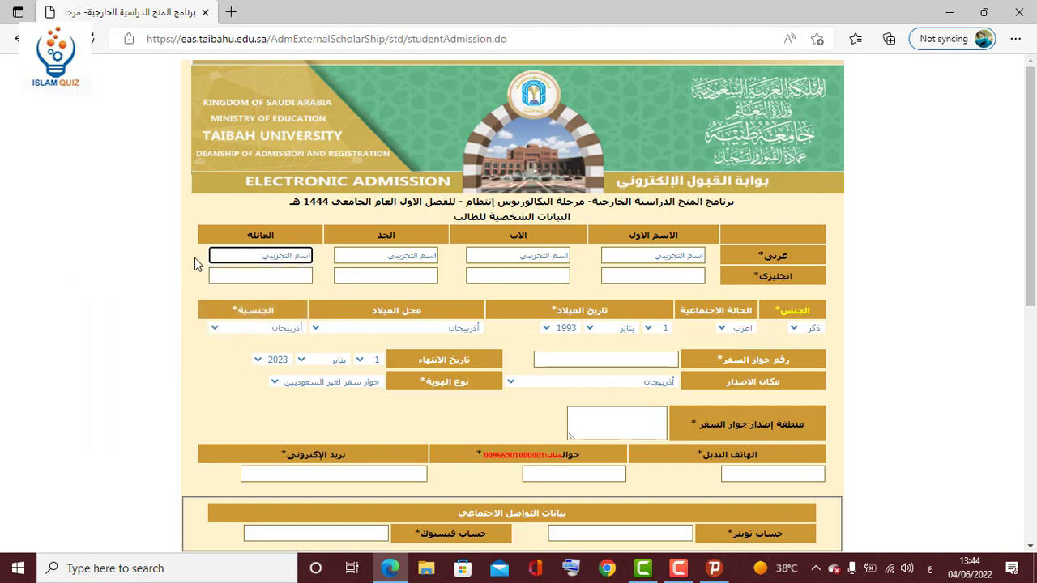
pyautogui.click(194, 258)
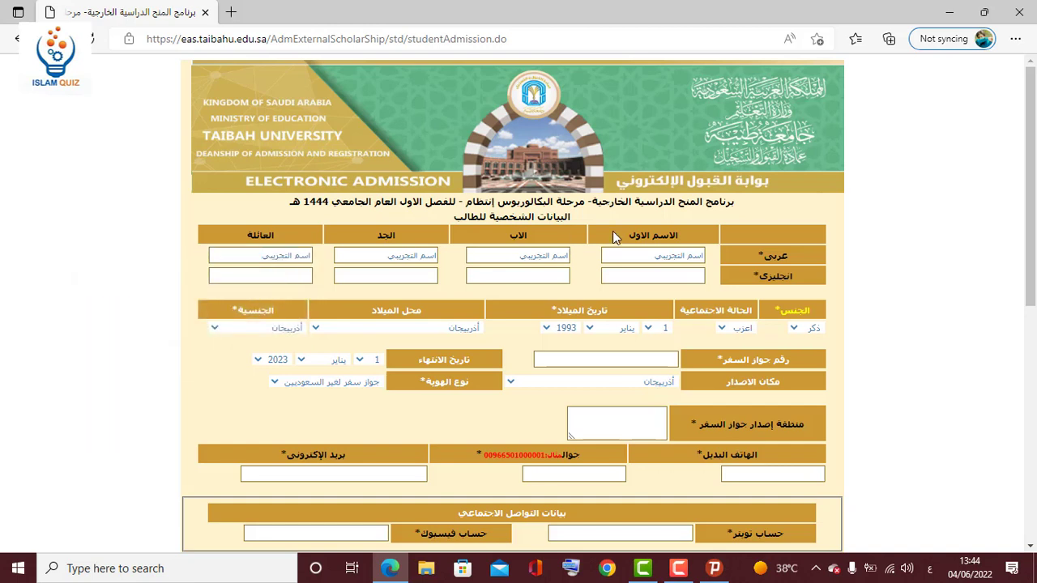
pyautogui.moveTo(688, 228); pyautogui.dragTo(628, 235)
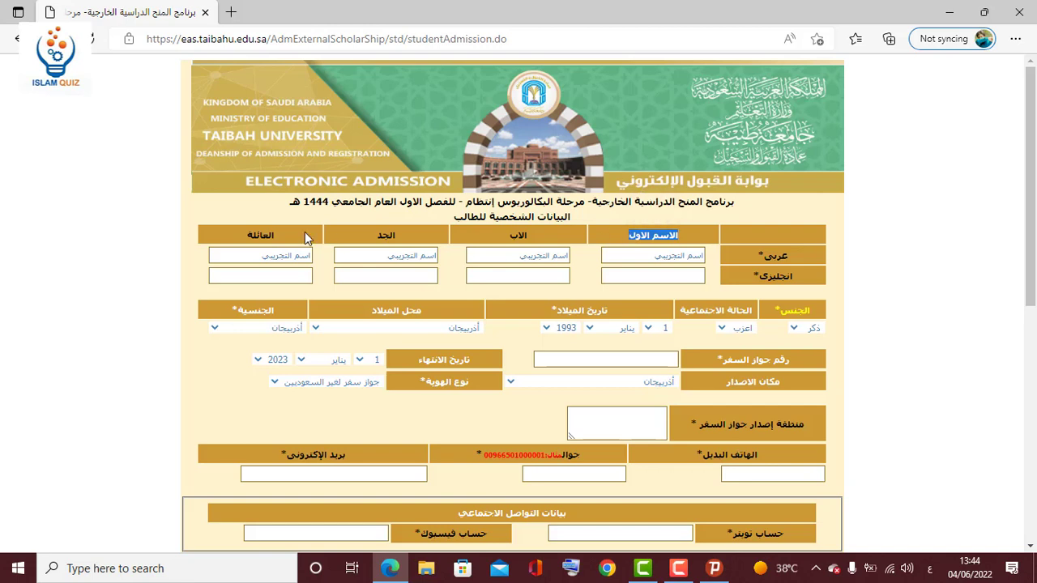
pyautogui.moveTo(280, 231); pyautogui.dragTo(240, 239)
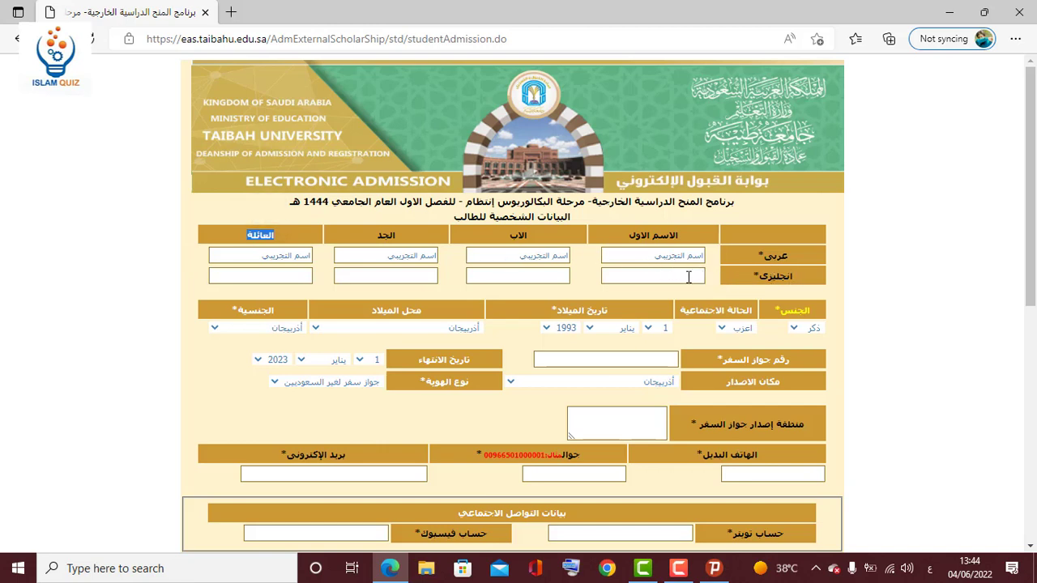
# Switch input to English and fill all four English name fields with 'FOR EXAMPLE'.
pyautogui.click(929, 569)
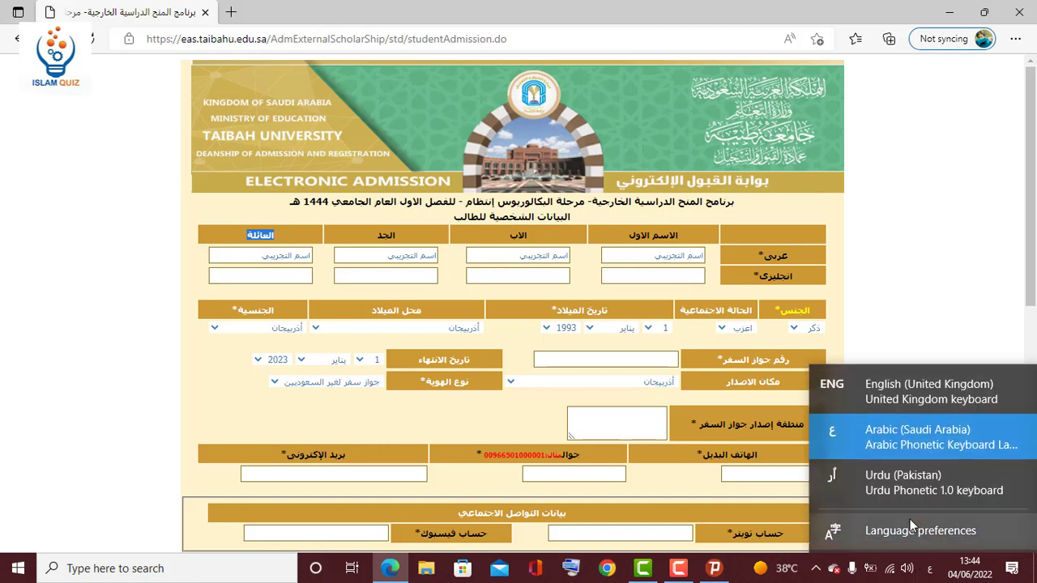
pyautogui.click(875, 397)
pyautogui.click(681, 273)
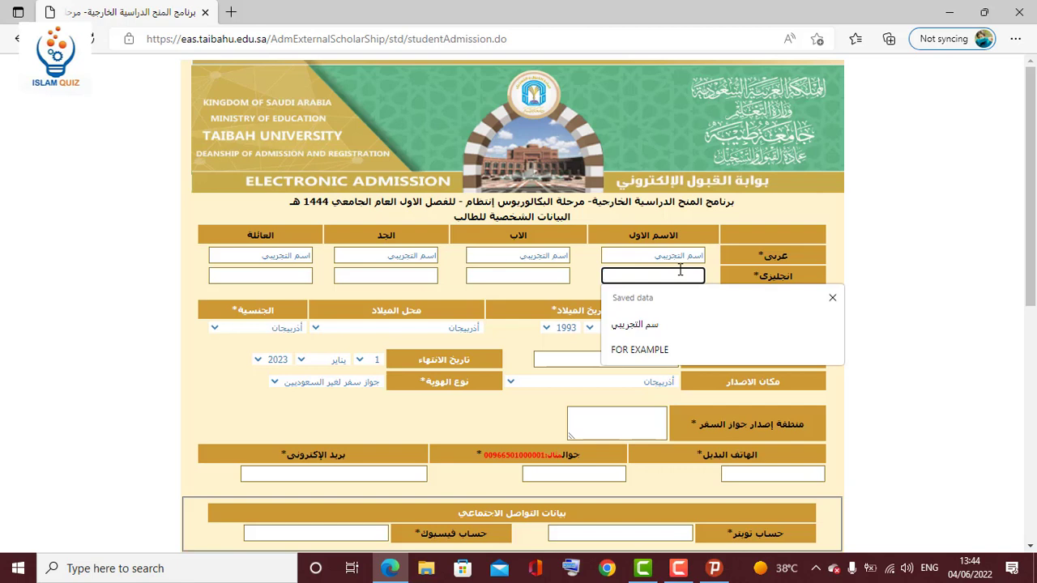
pyautogui.click(649, 349)
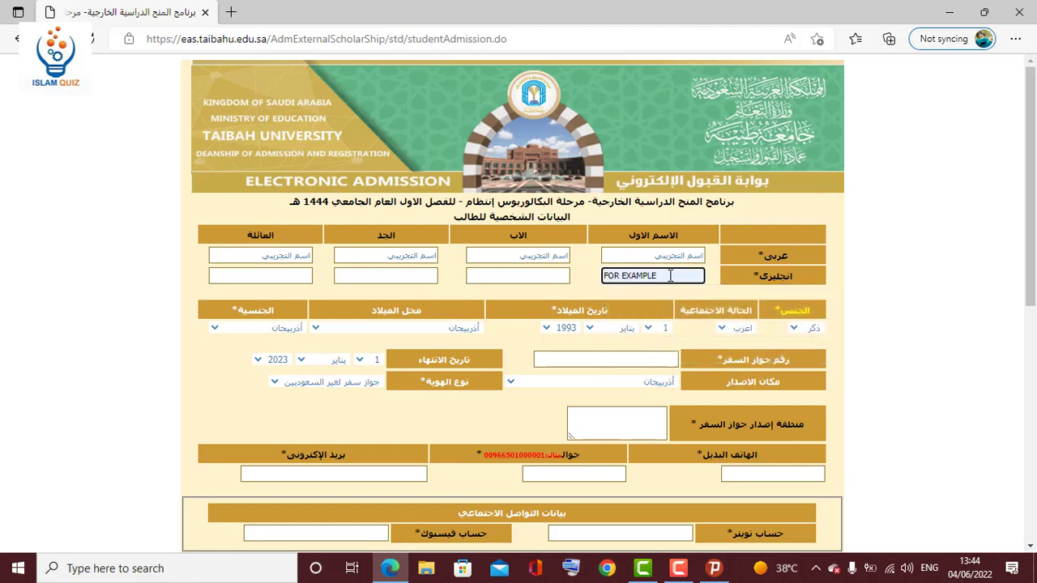
pyautogui.hotkey('ctrl', 'a')
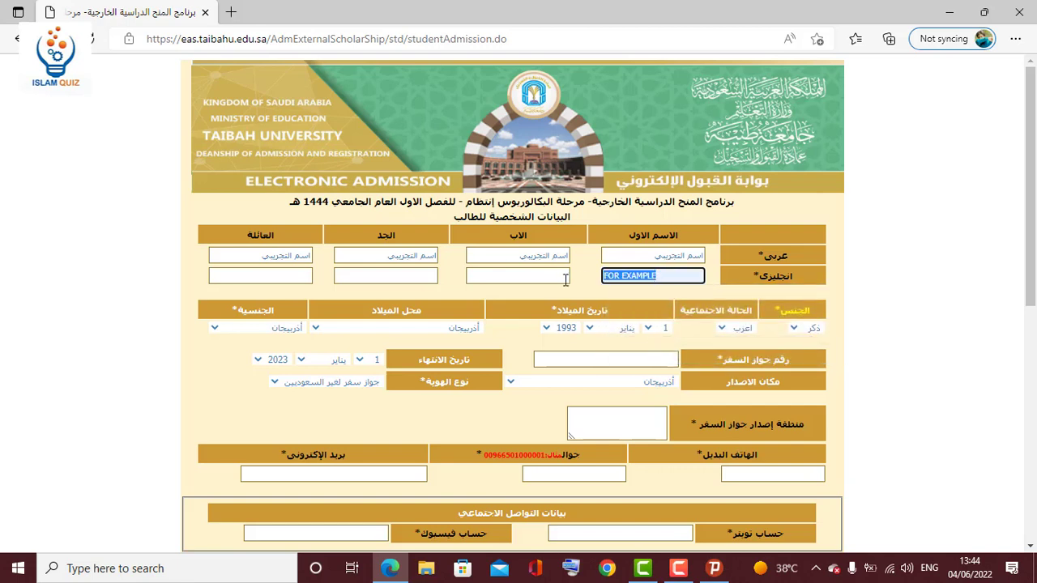
pyautogui.click(556, 277)
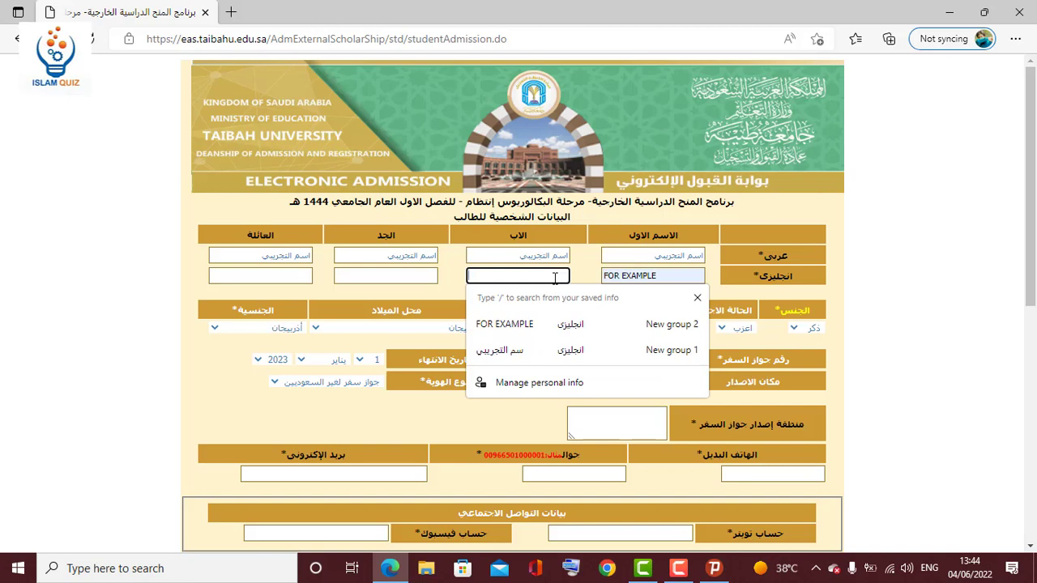
pyautogui.press('Down')
pyautogui.click(422, 276)
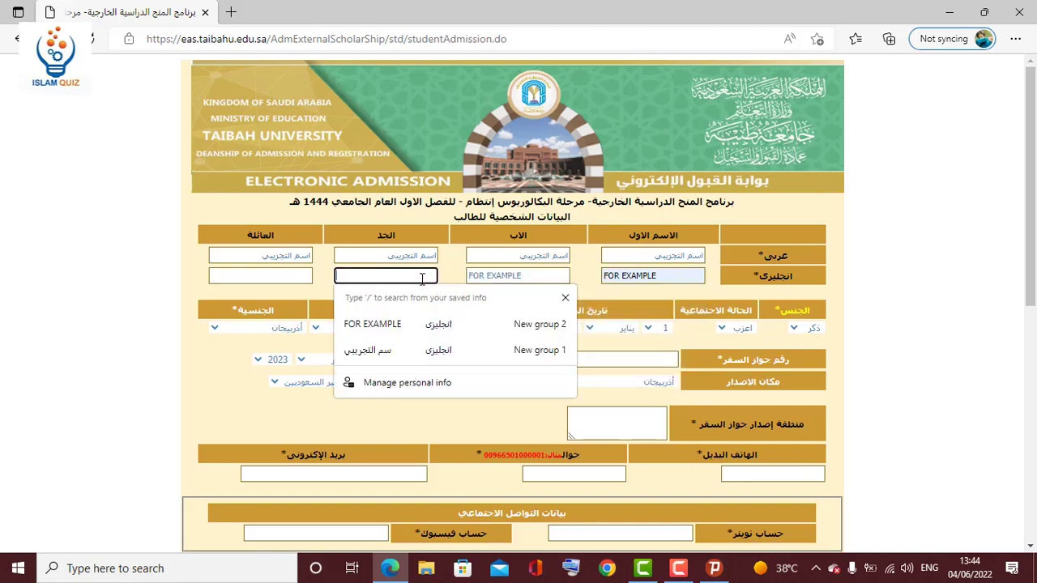
pyautogui.press('Down')
pyautogui.press('Return')
pyautogui.click(287, 277)
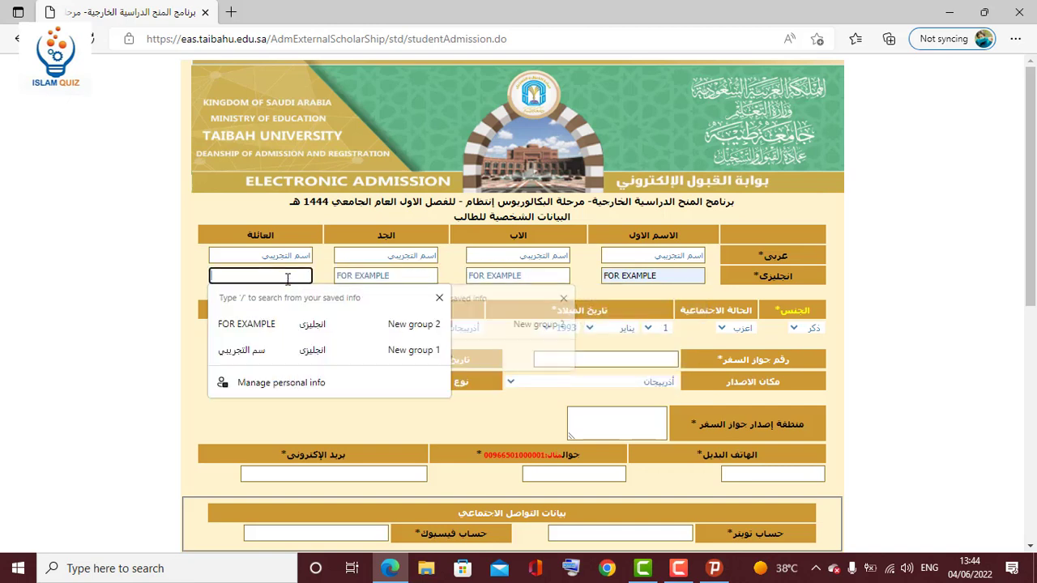
pyautogui.press('Down')
pyautogui.click(171, 277)
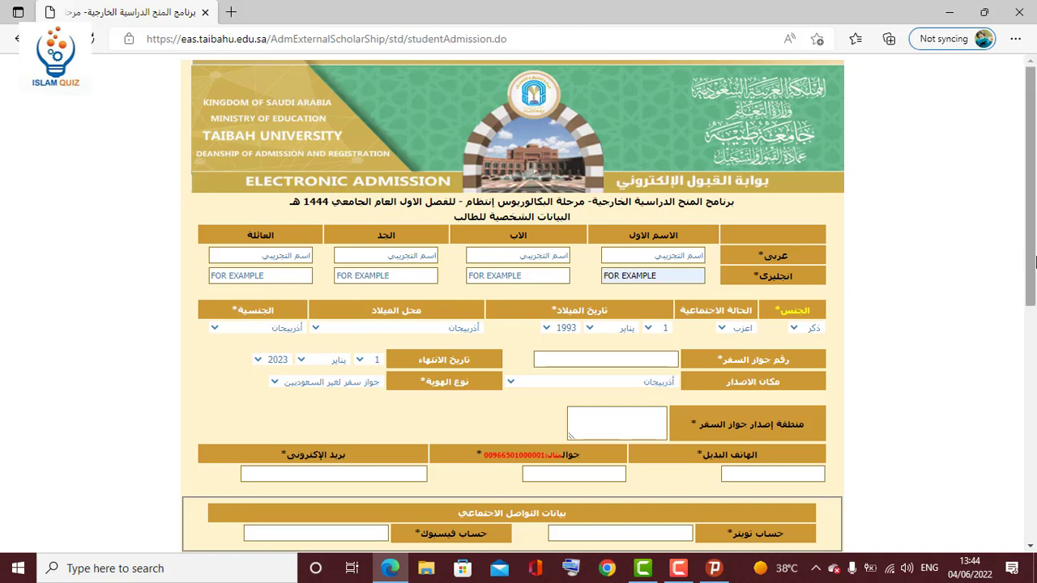
# Keep gender ذكر, marital status اعزب and birth date 1 يناير 1993.
pyautogui.scroll(-1, 1035, 261)
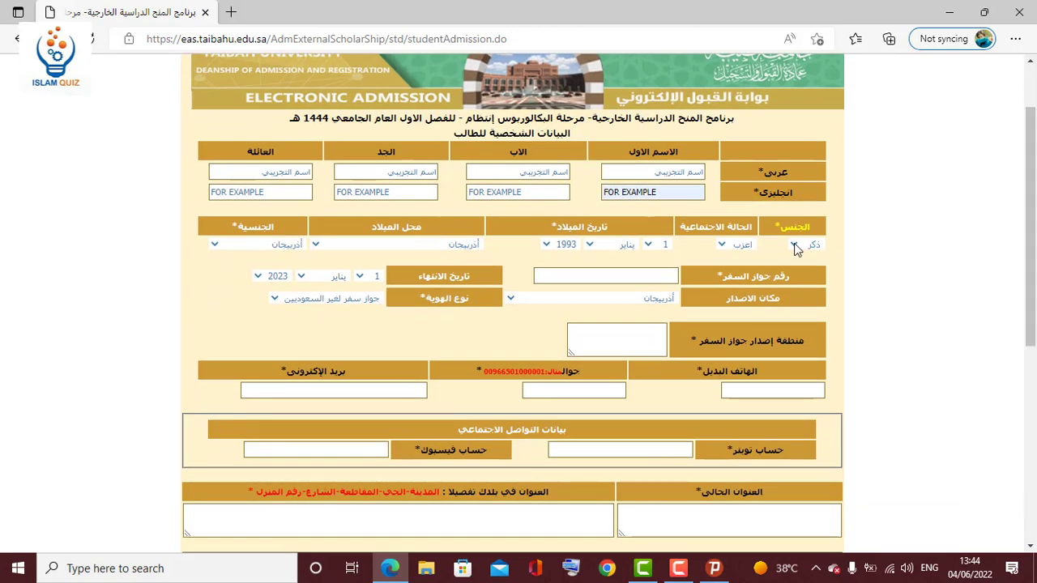
pyautogui.click(794, 246)
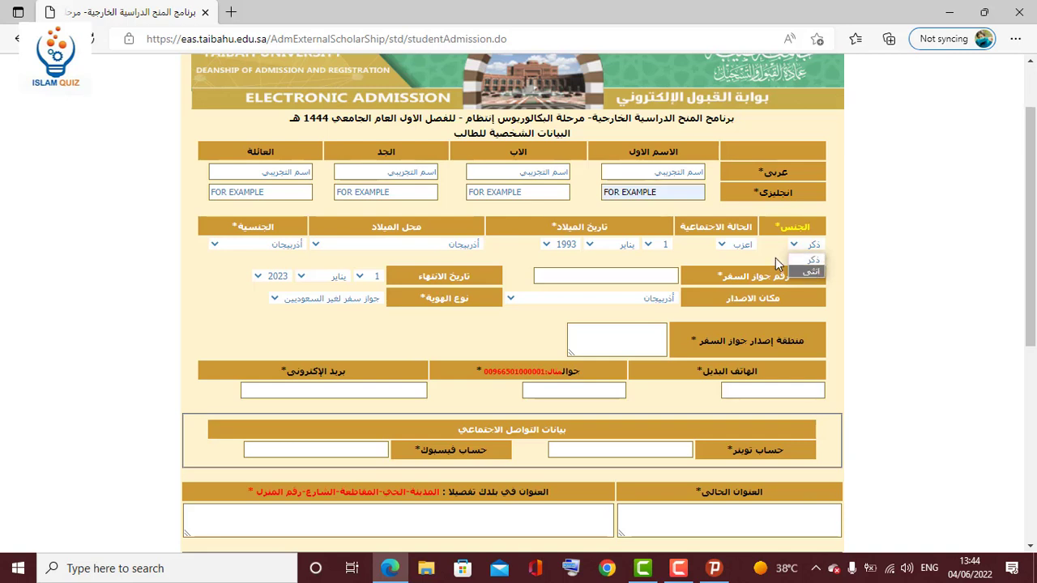
pyautogui.click(775, 258)
pyautogui.click(735, 246)
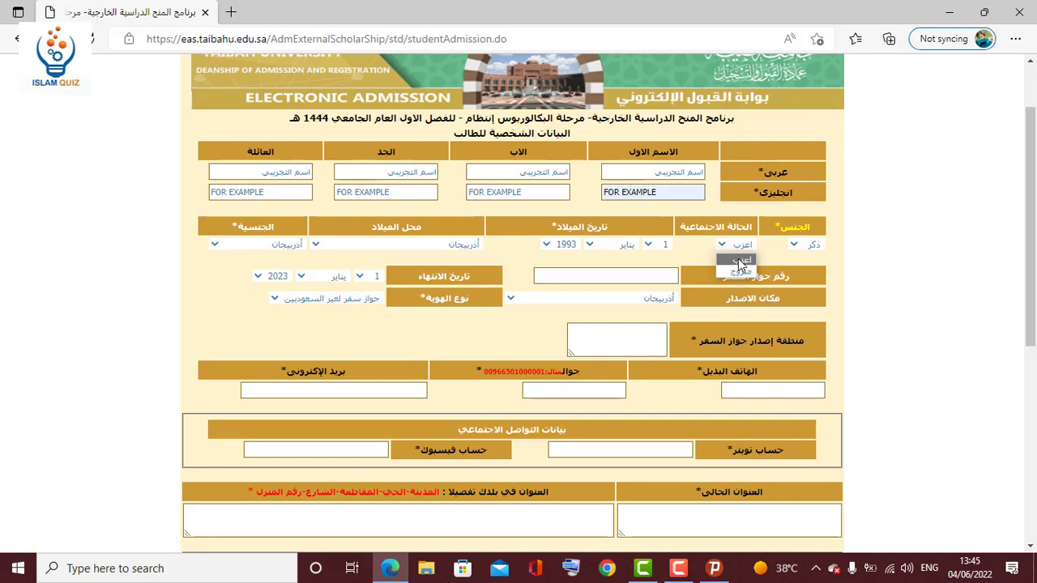
pyautogui.click(703, 254)
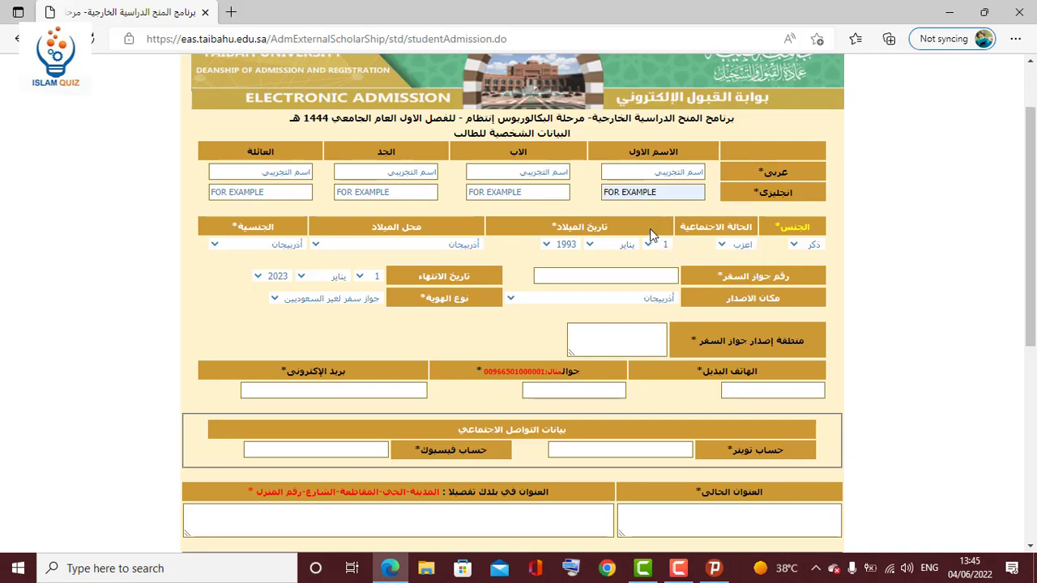
pyautogui.moveTo(611, 226); pyautogui.dragTo(552, 225)
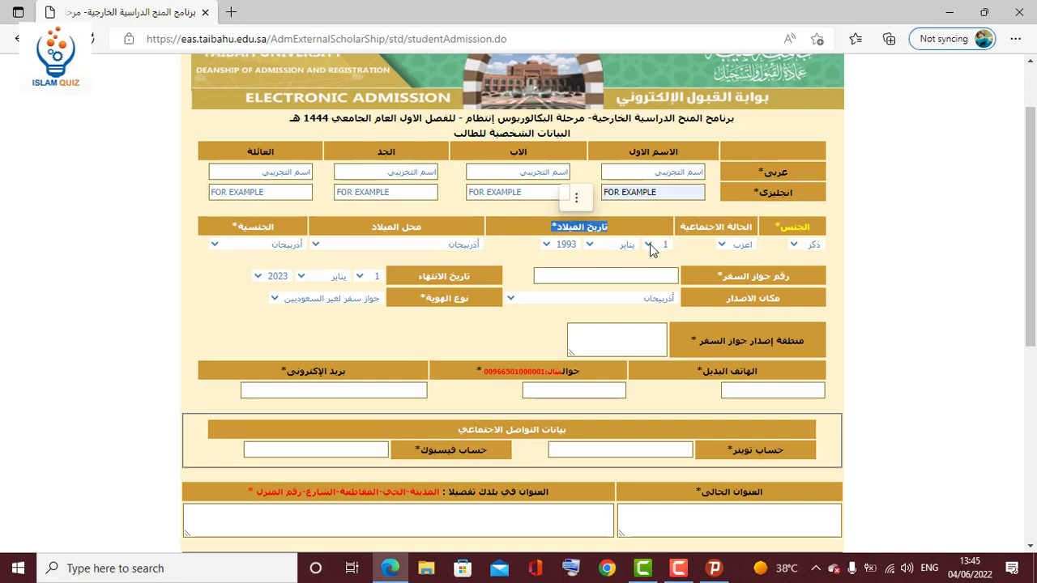
pyautogui.click(650, 244)
pyautogui.click(630, 246)
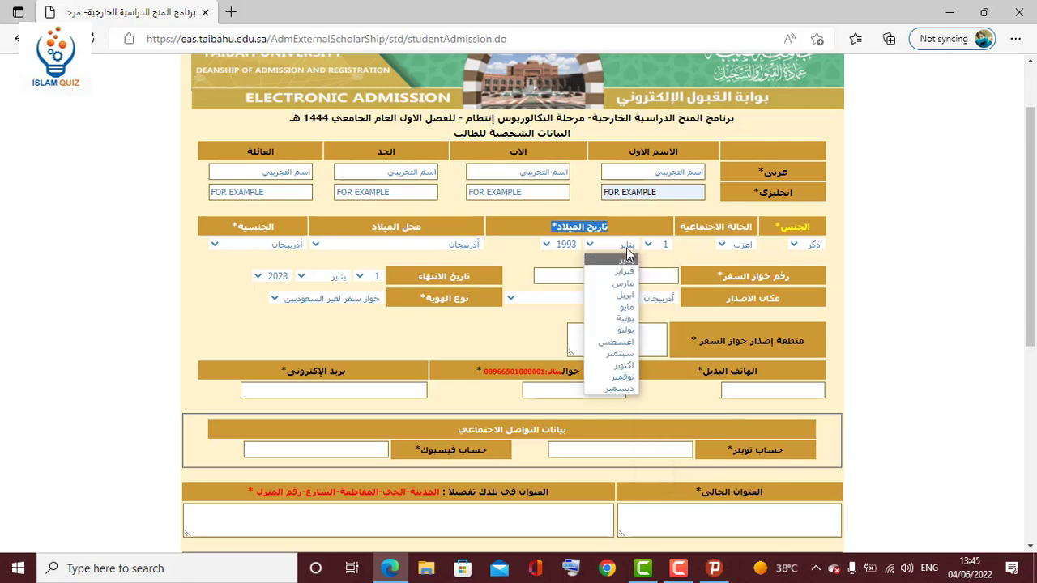
pyautogui.click(574, 247)
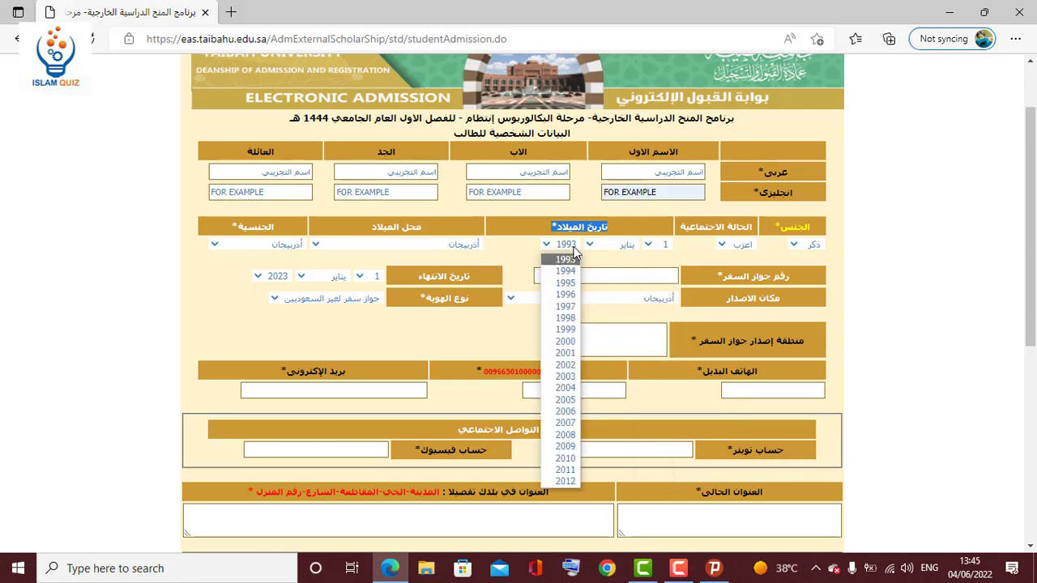
pyautogui.click(519, 252)
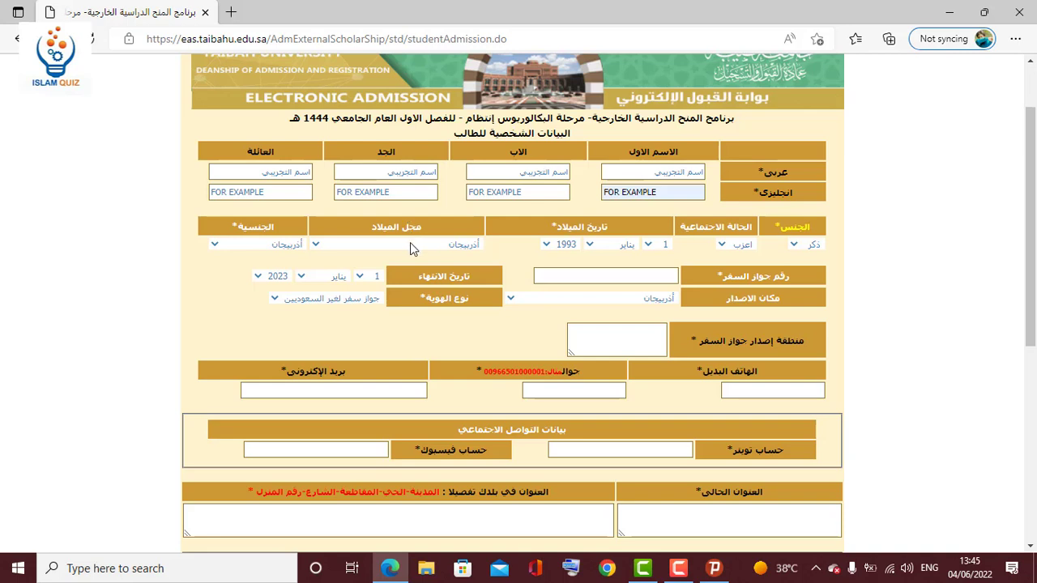
# Set both place of birth and nationality to باكستان.
pyautogui.click(929, 568)
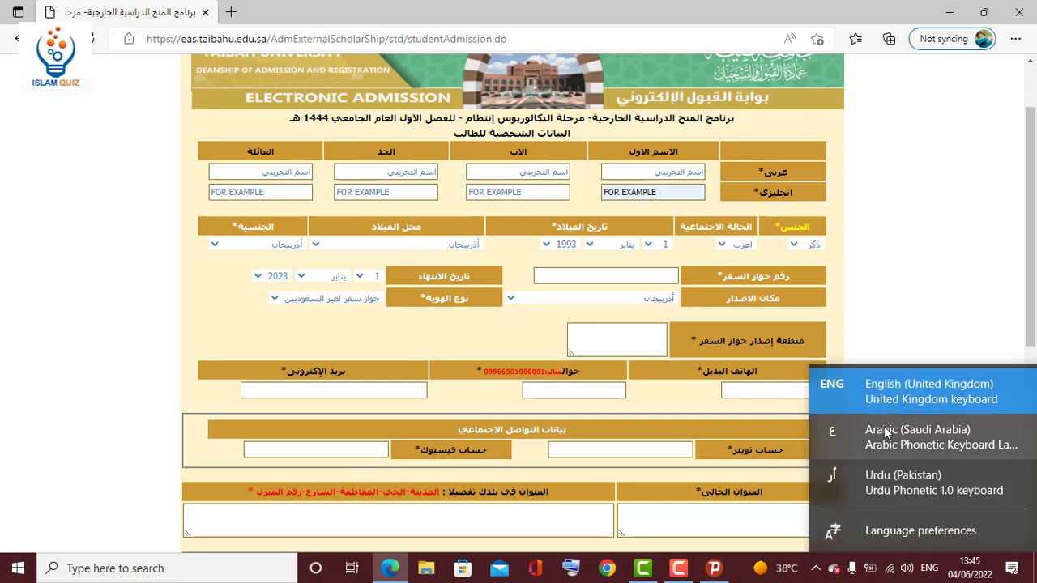
pyautogui.click(915, 436)
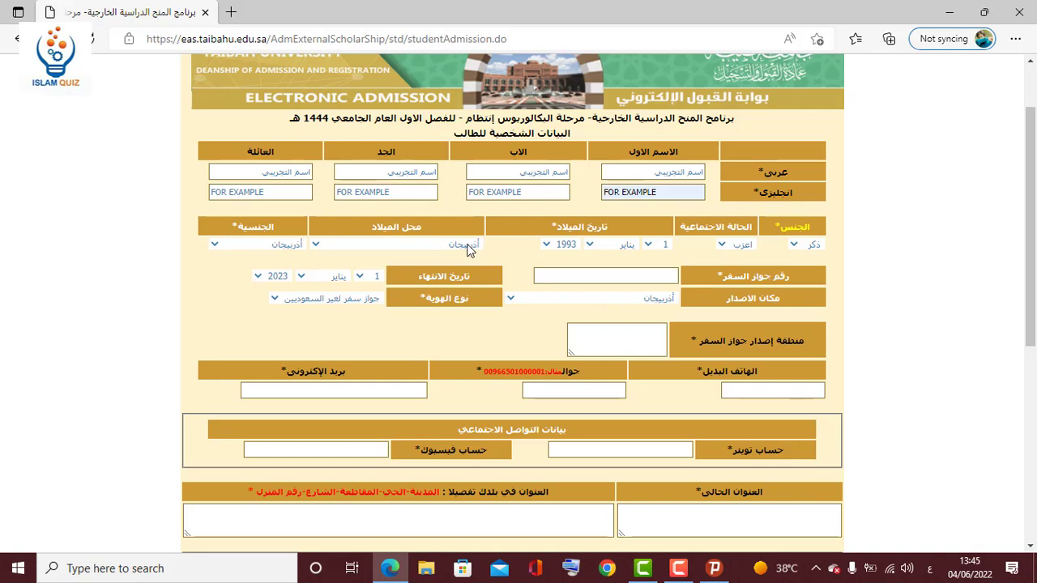
pyautogui.click(467, 246)
pyautogui.write('باكستان')
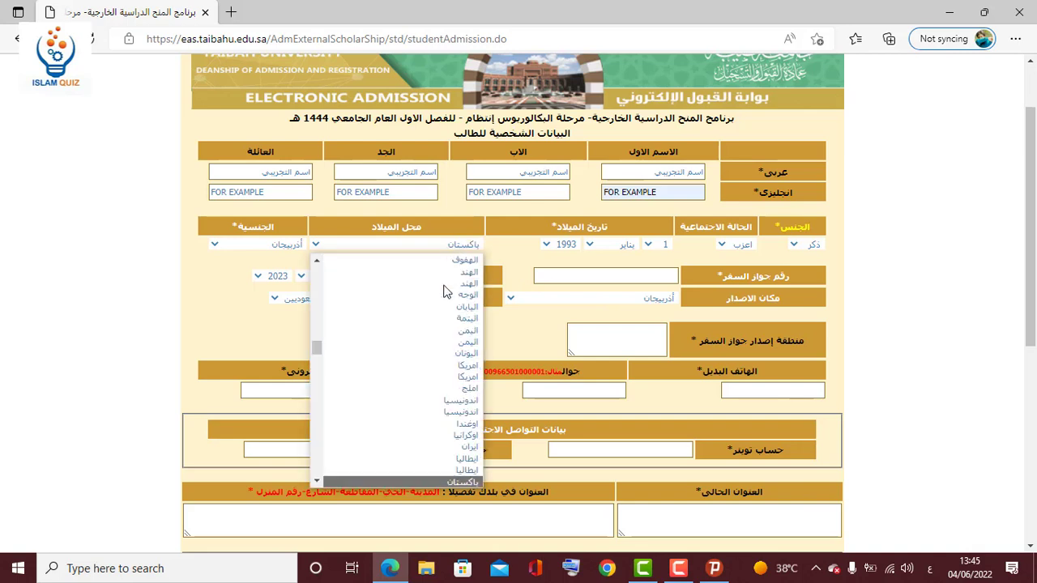
pyautogui.press('Return')
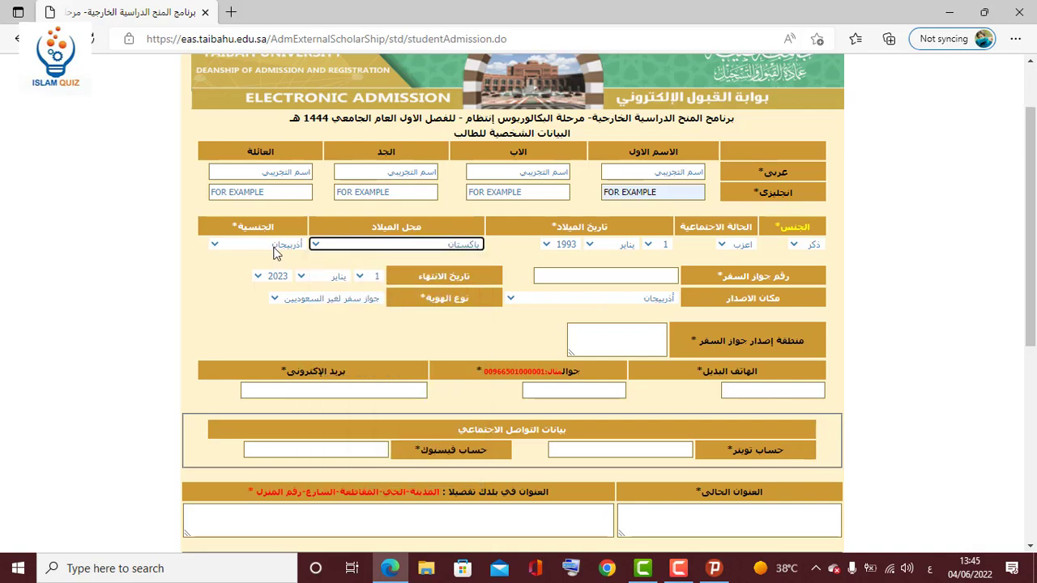
pyautogui.click(274, 250)
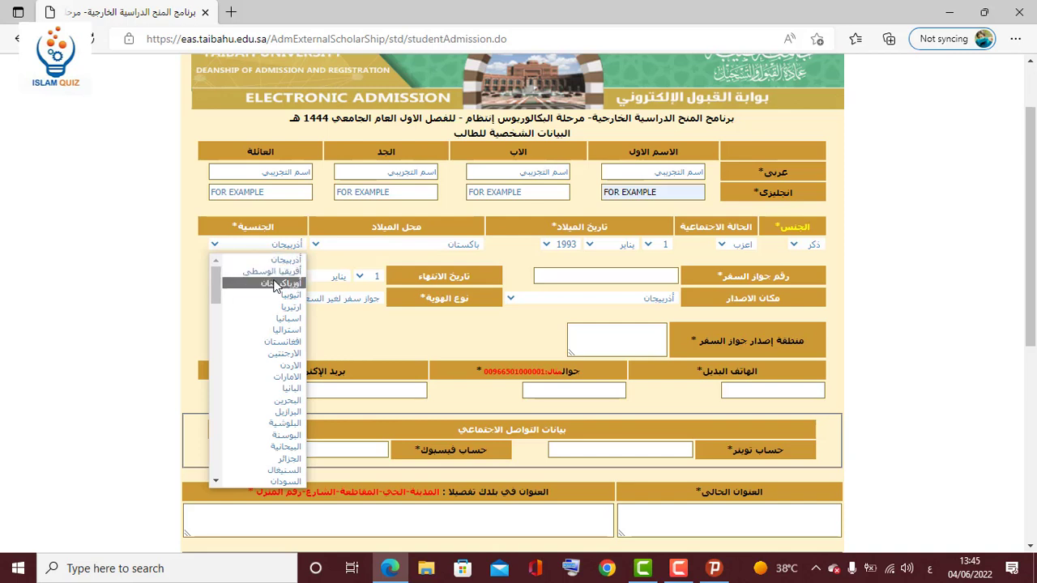
pyautogui.write('ن')
pyautogui.write('ب')
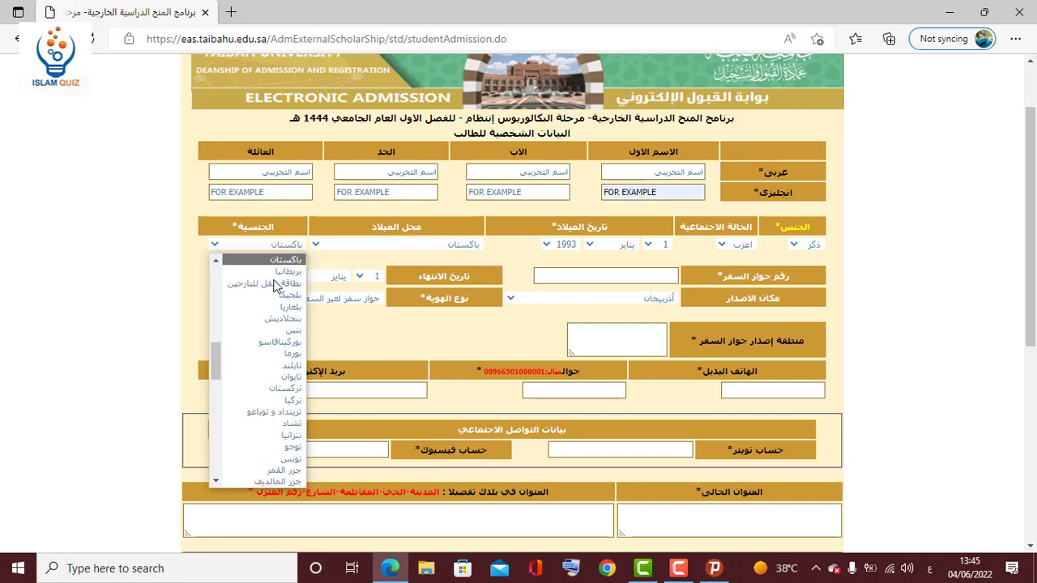
pyautogui.press('Return')
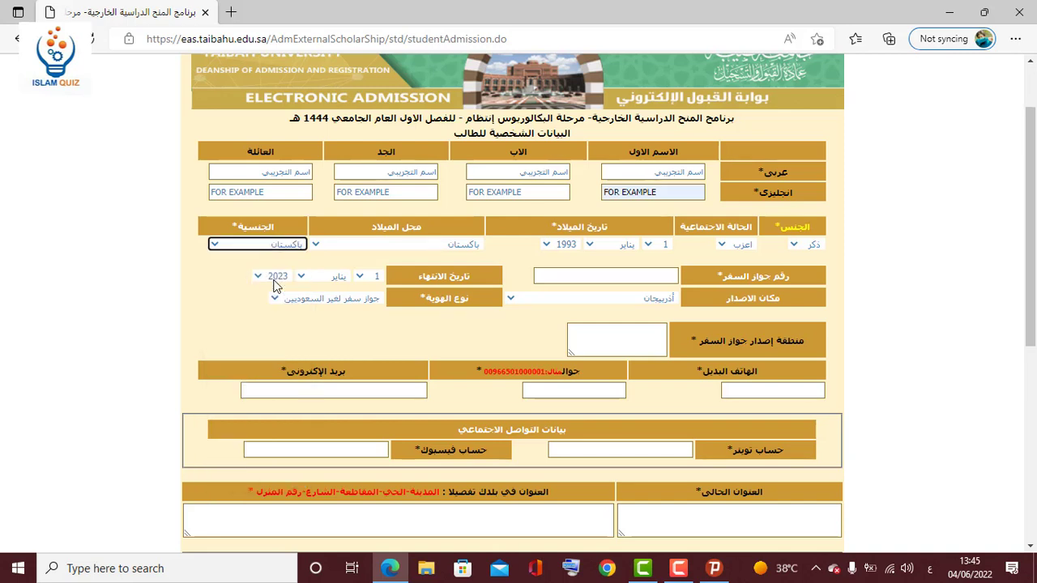
pyautogui.click(229, 305)
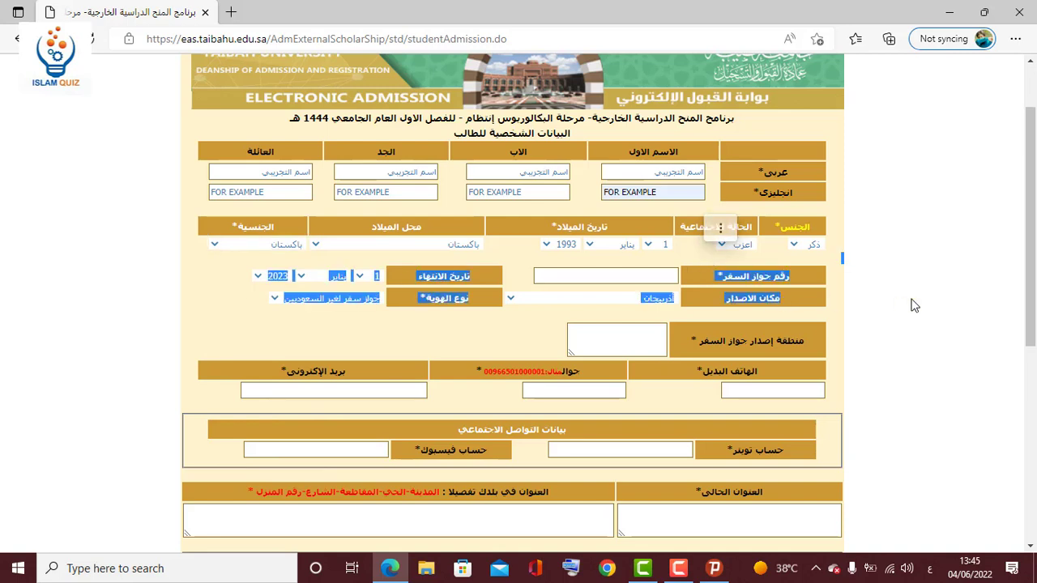
# Enter the applicant's passport number.
pyautogui.moveTo(789, 276); pyautogui.dragTo(721, 277)
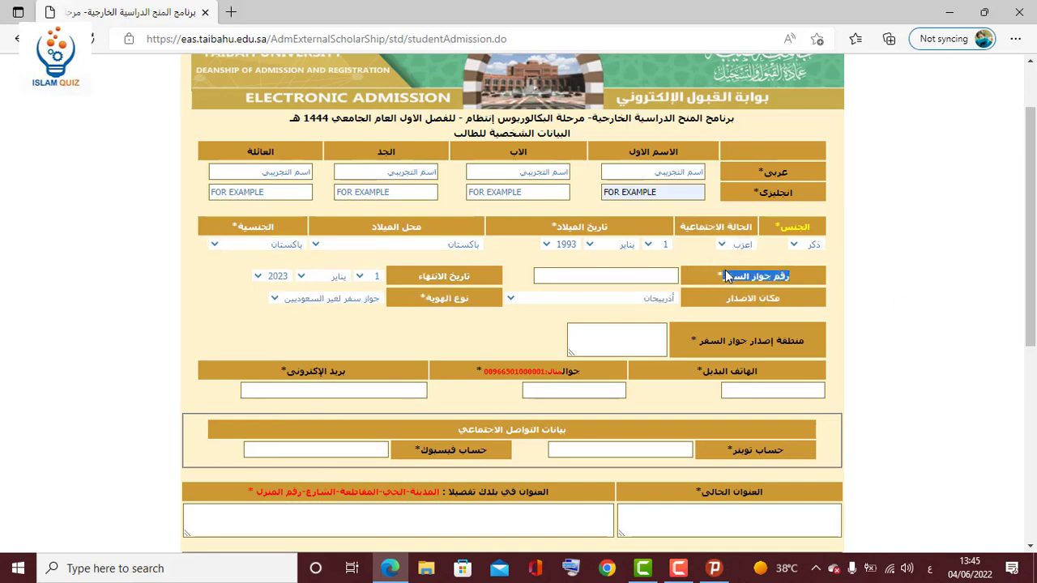
pyautogui.click(653, 276)
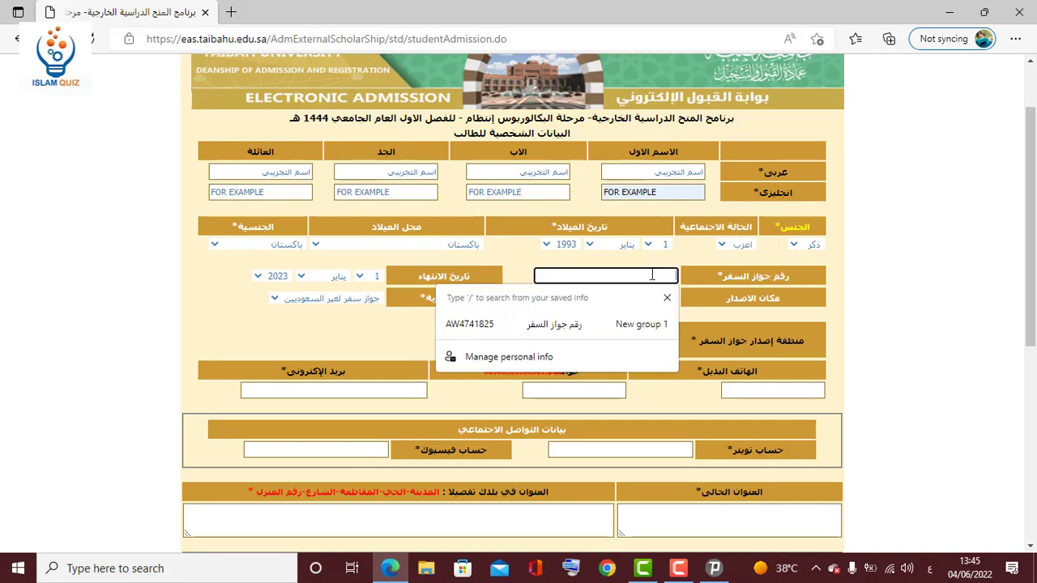
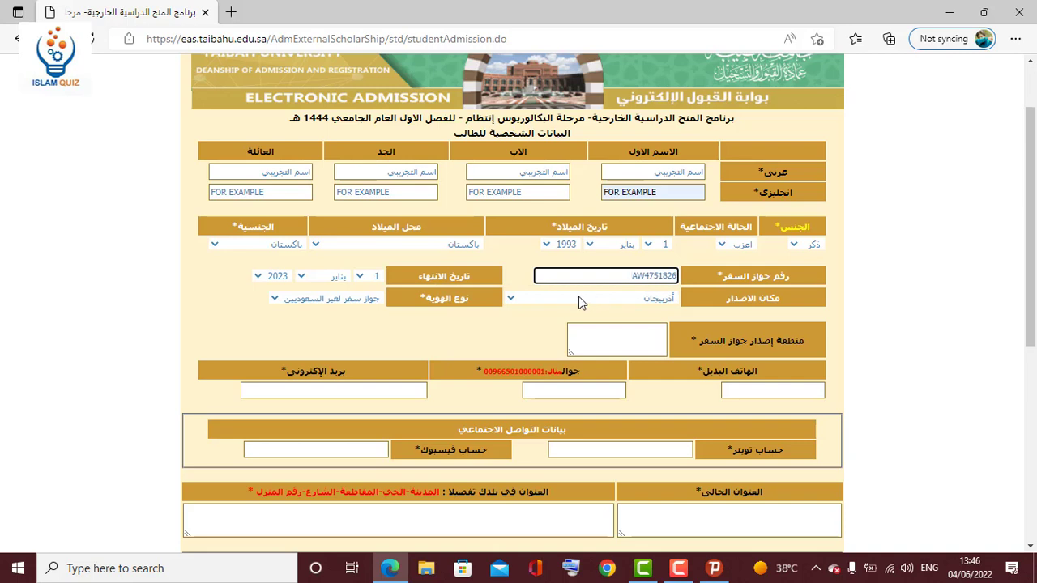
pyautogui.click(520, 317)
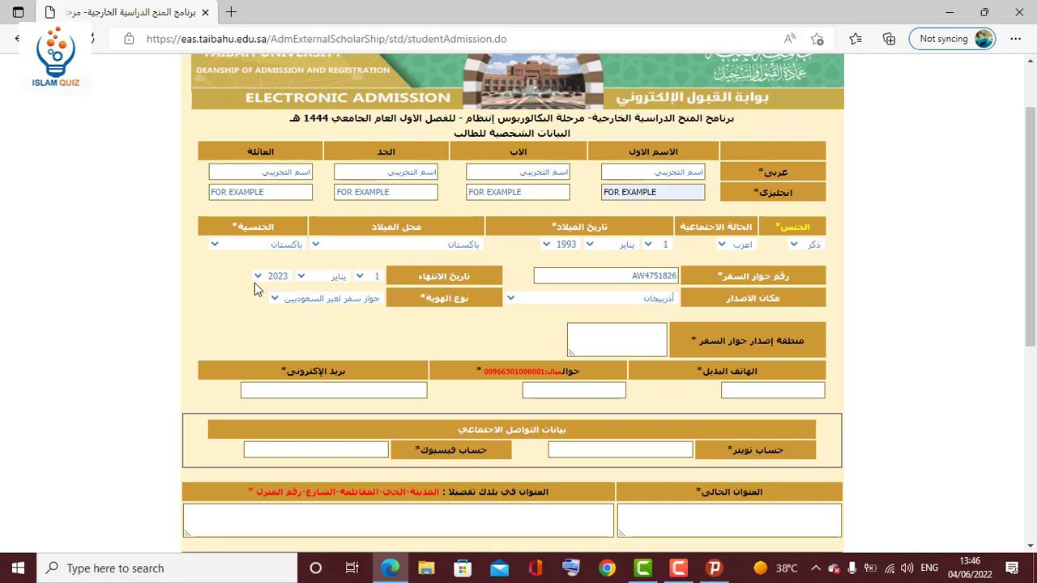
# Set passport place of issue to باكستان and identity type to non-Saudi passport.
pyautogui.click(645, 298)
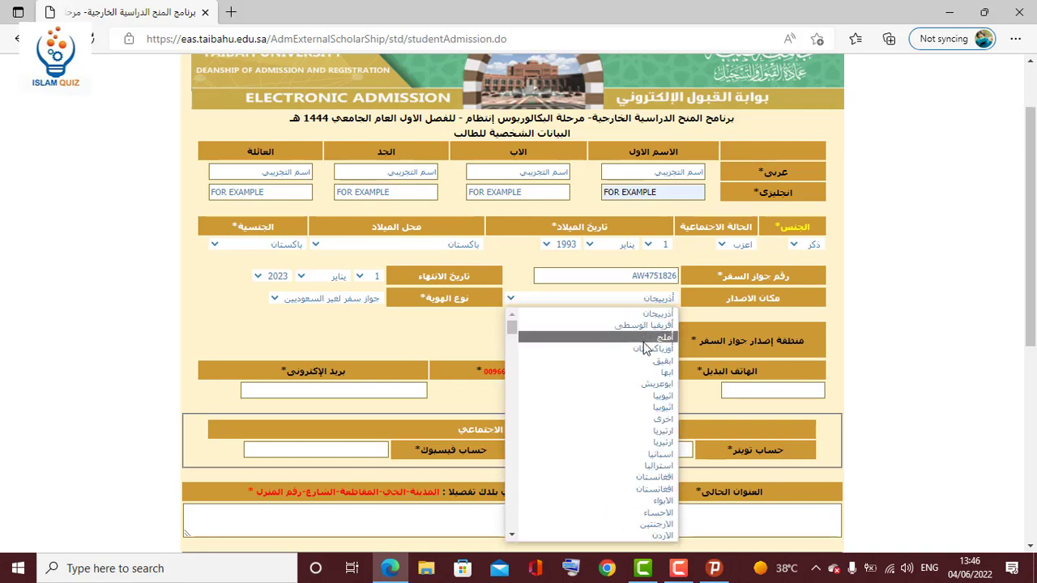
pyautogui.moveTo(511, 328); pyautogui.dragTo(522, 526)
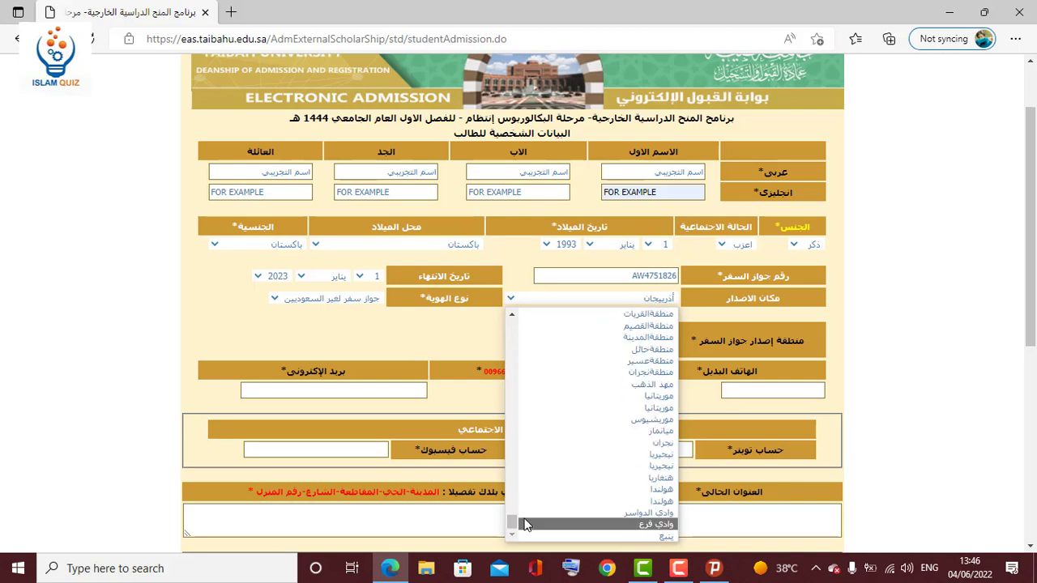
pyautogui.click(929, 568)
pyautogui.click(886, 447)
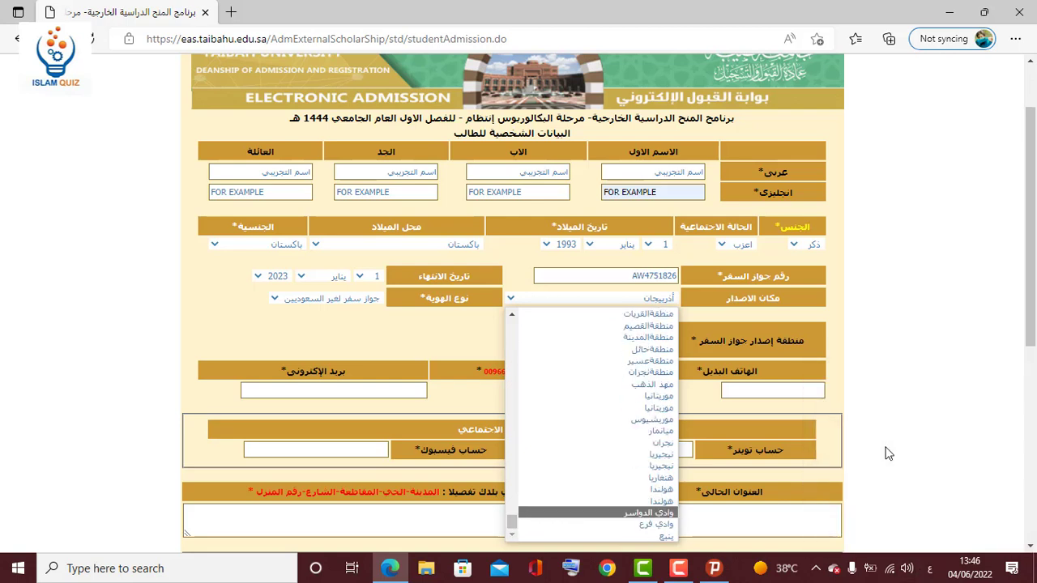
pyautogui.write('باكستان')
pyautogui.press('Return')
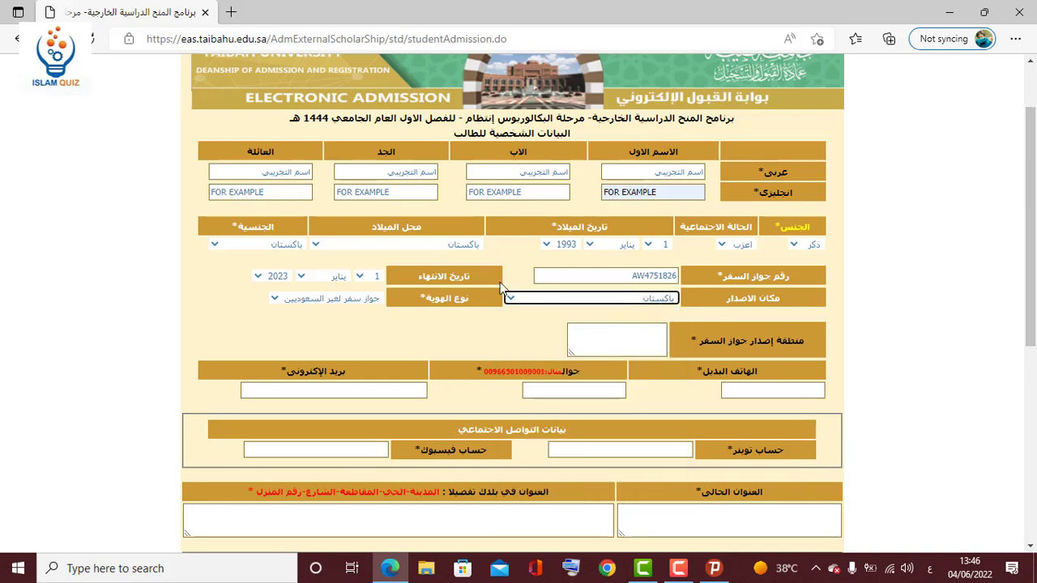
pyautogui.moveTo(472, 317); pyautogui.dragTo(402, 300)
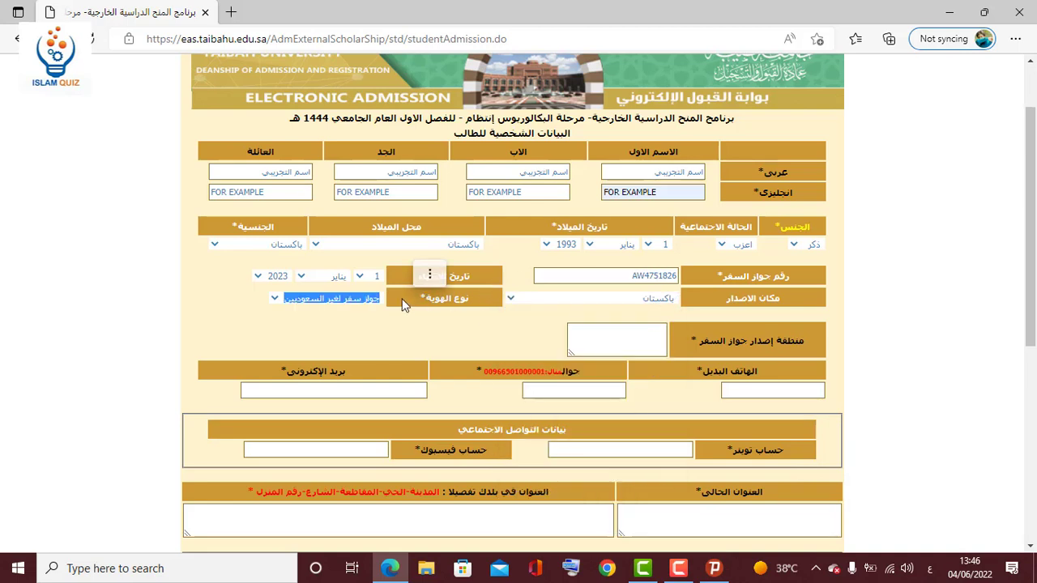
pyautogui.click(347, 300)
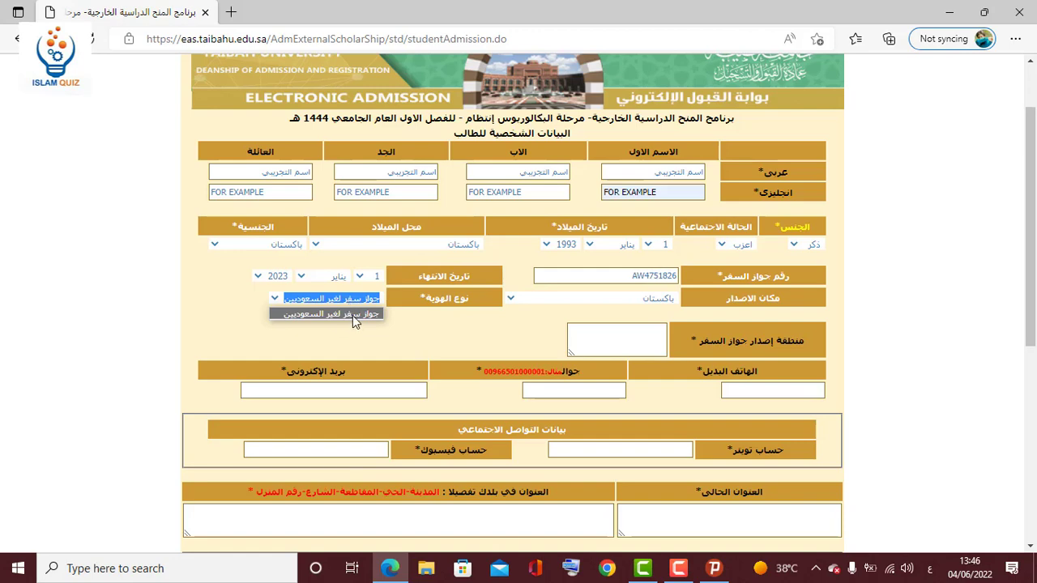
pyautogui.click(363, 314)
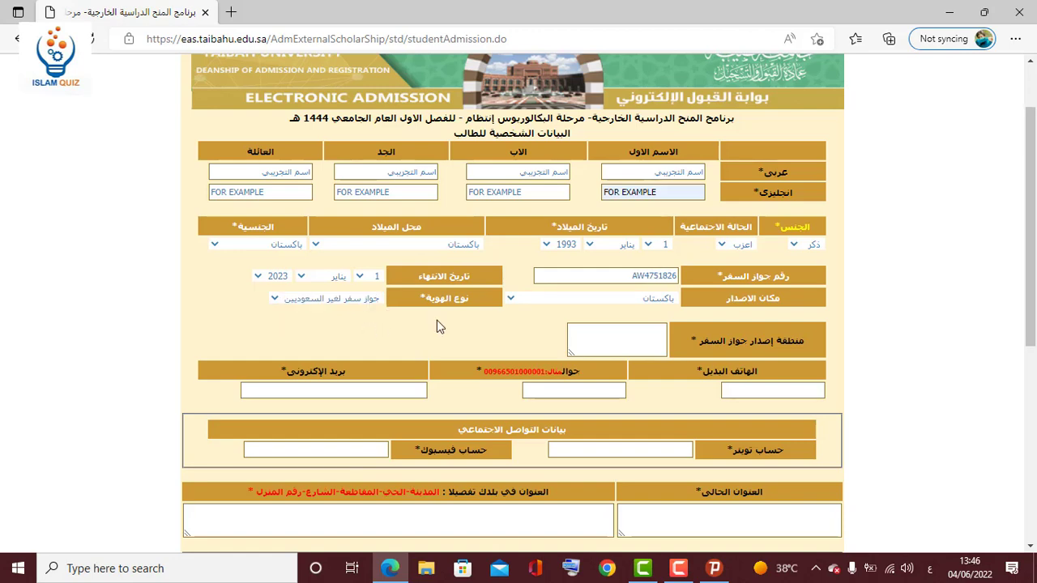
pyautogui.scroll(-2, 689, 227)
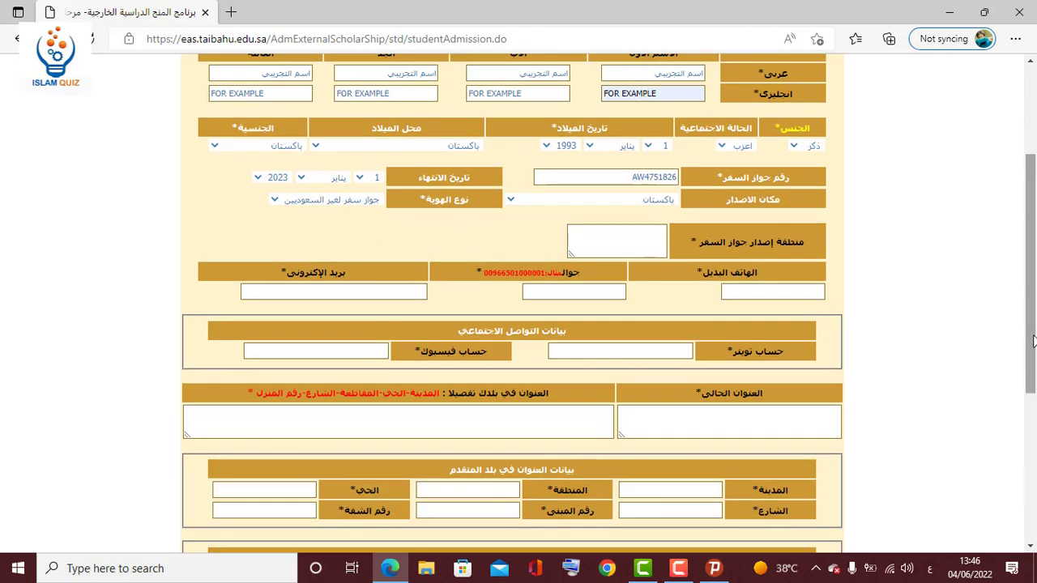
# Enter سنده as the passport-issue region.
pyautogui.click(649, 241)
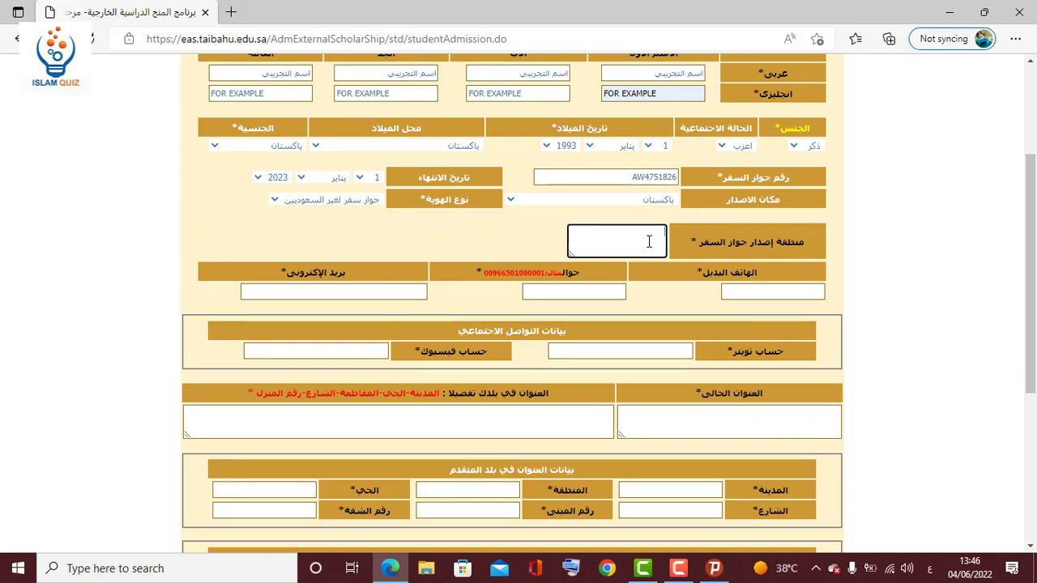
pyautogui.write('سند')
pyautogui.click(747, 289)
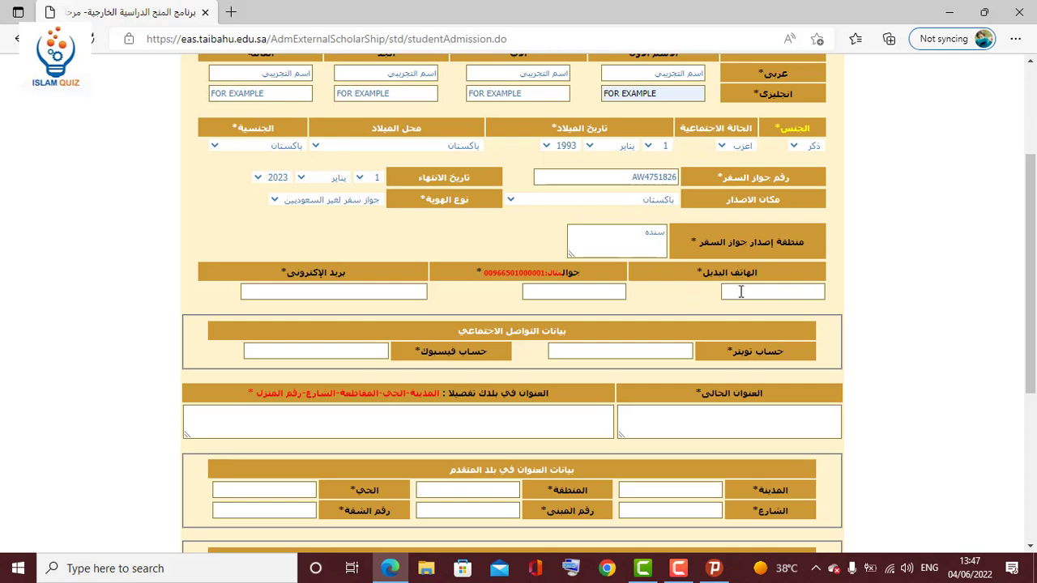
# Fill the alternate phone, mobile number and e-mail from saved autofill data.
pyautogui.click(740, 292)
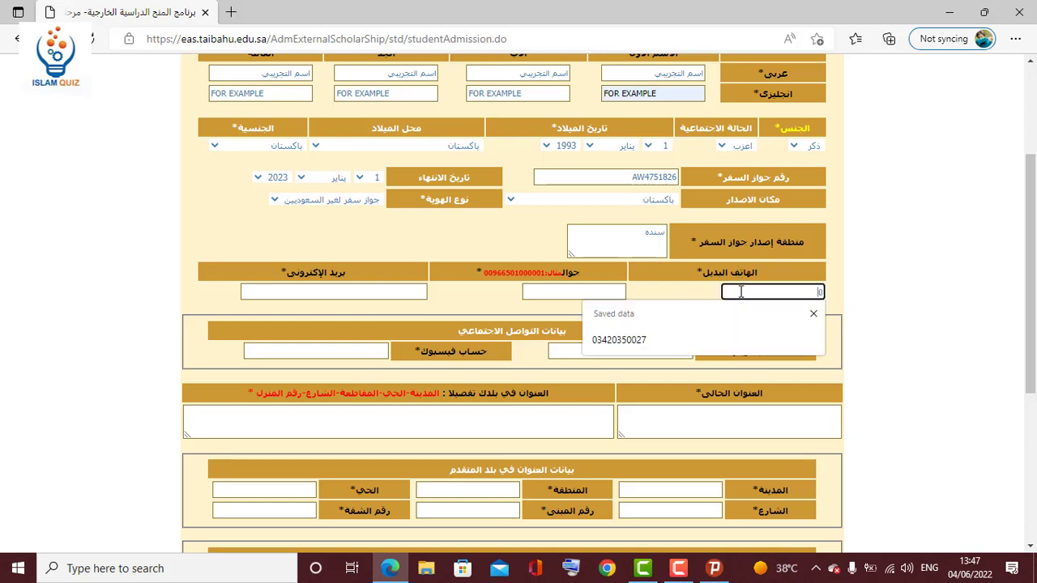
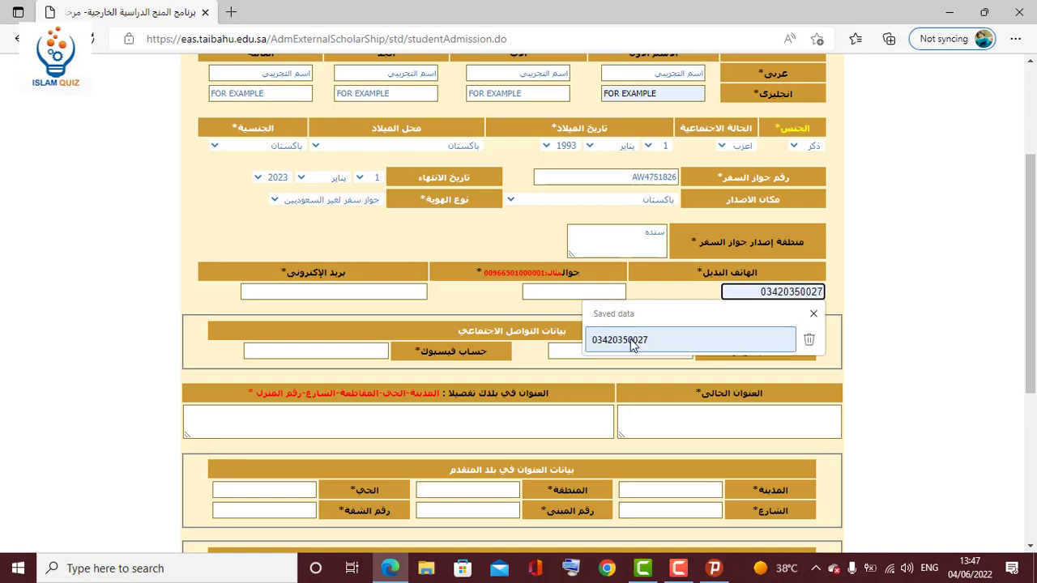
pyautogui.click(630, 339)
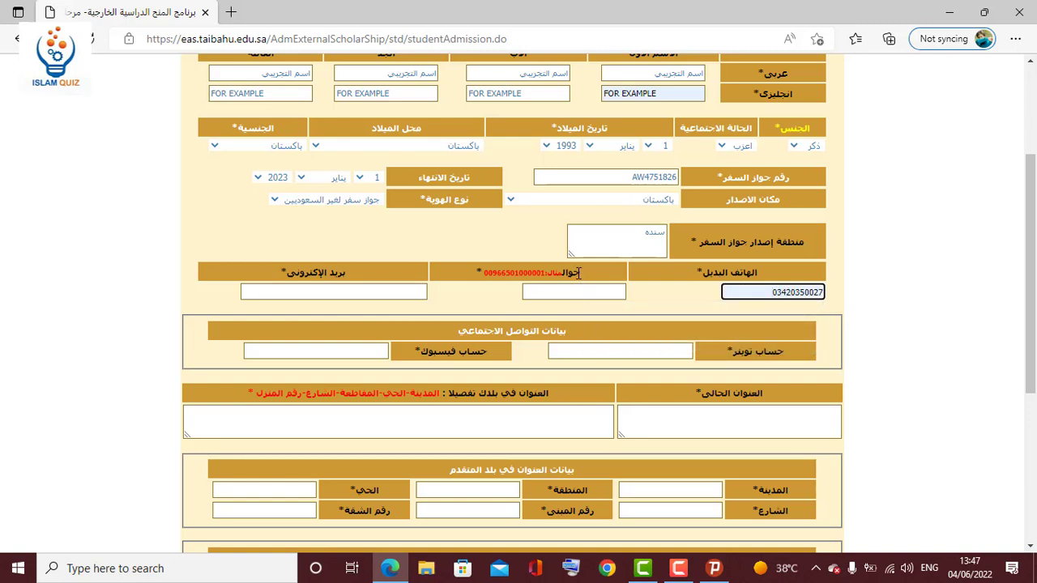
pyautogui.moveTo(580, 273); pyautogui.dragTo(549, 273)
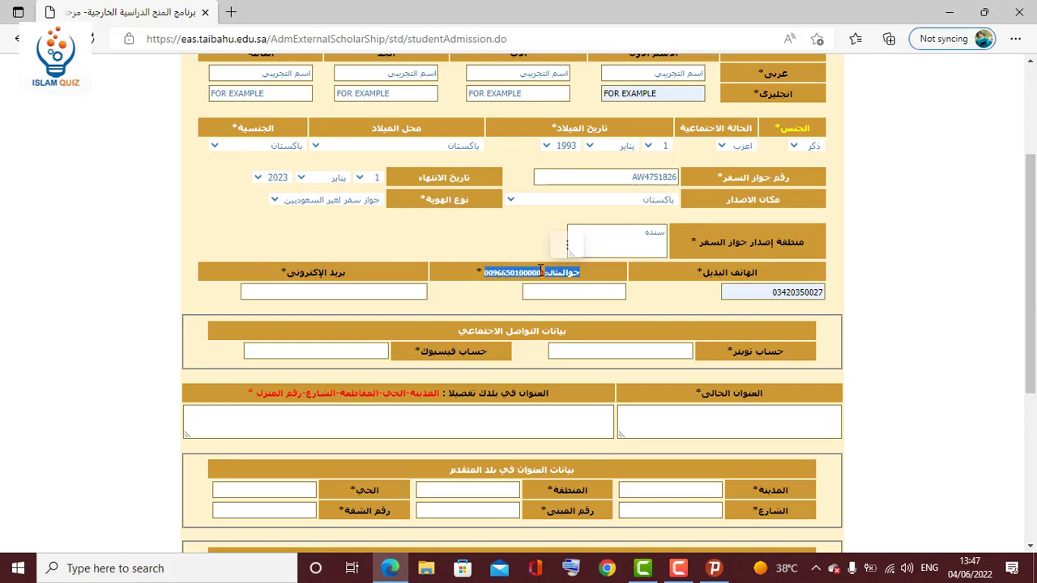
pyautogui.click(541, 292)
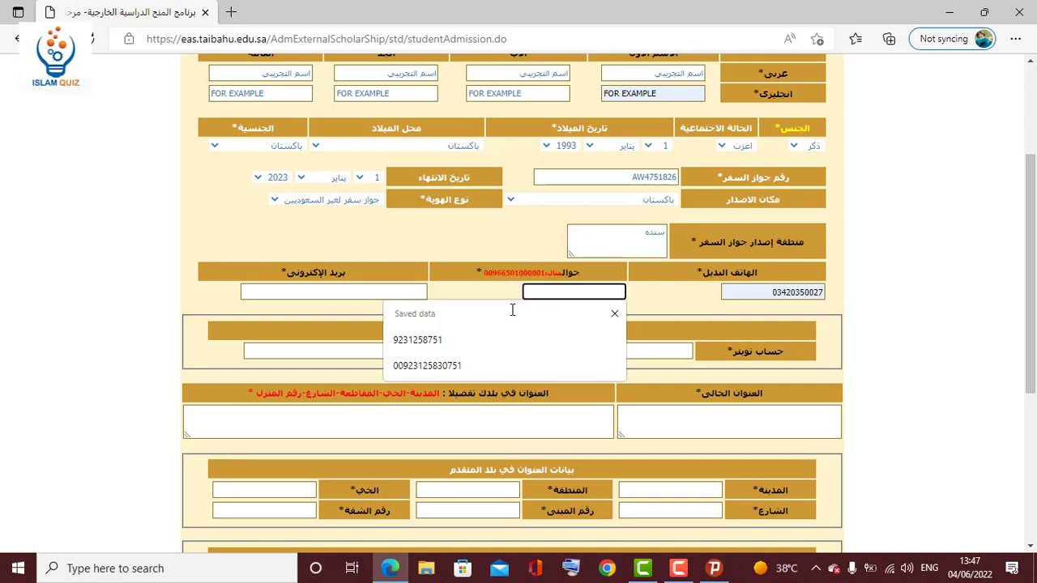
pyautogui.click(456, 365)
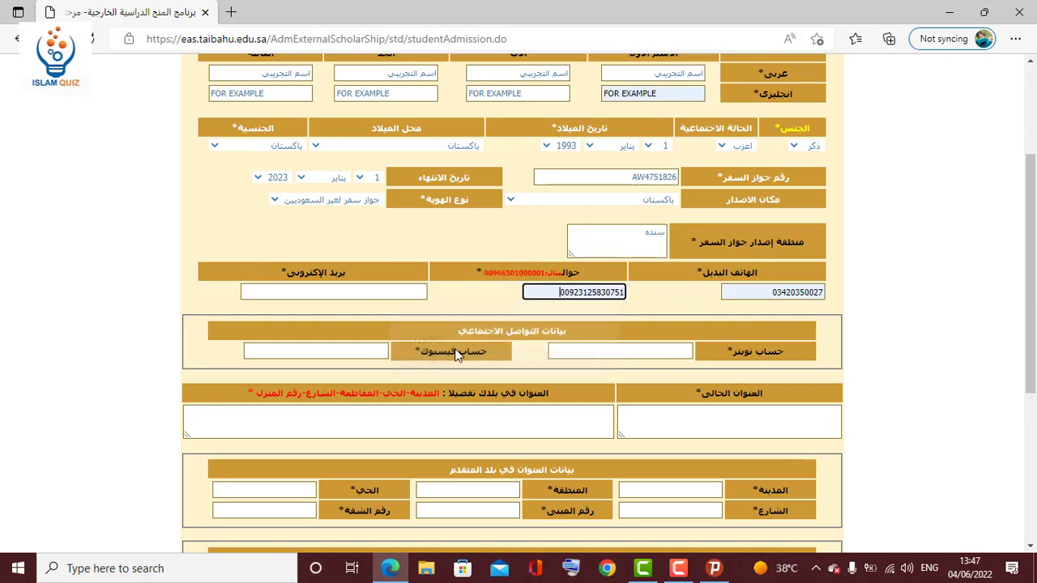
pyautogui.click(468, 301)
pyautogui.click(344, 292)
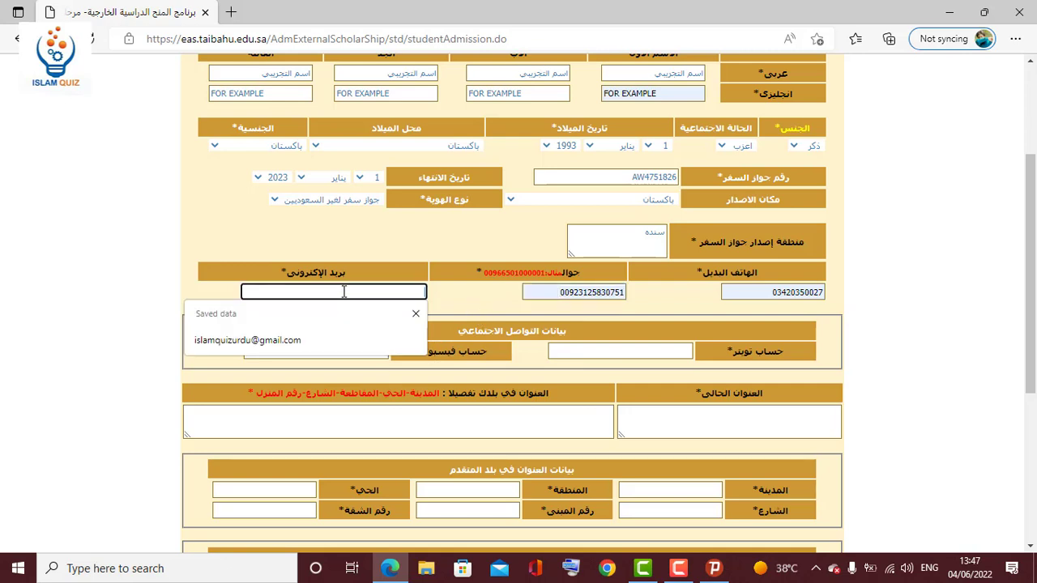
pyautogui.click(312, 336)
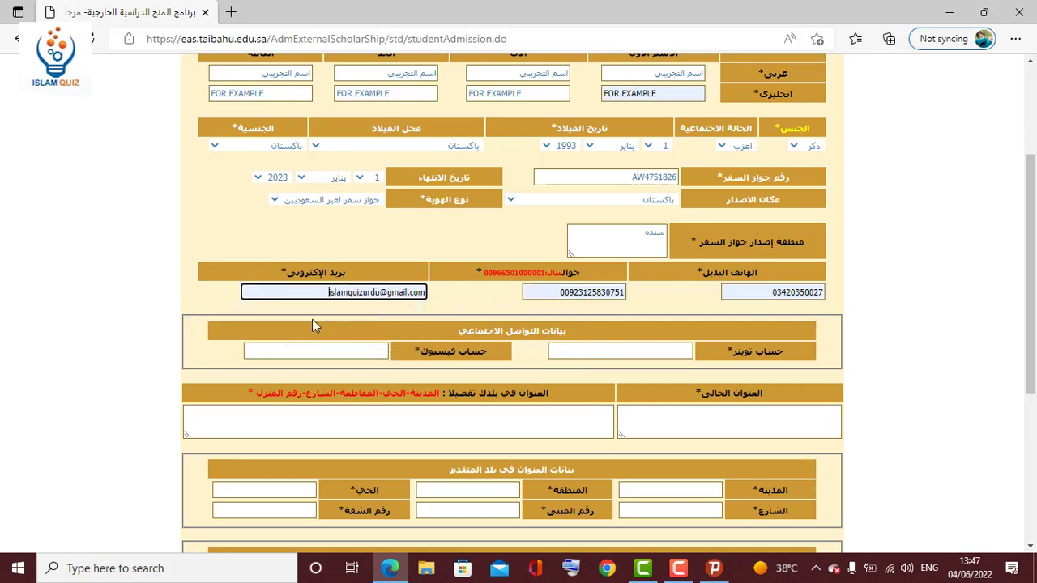
pyautogui.click(486, 294)
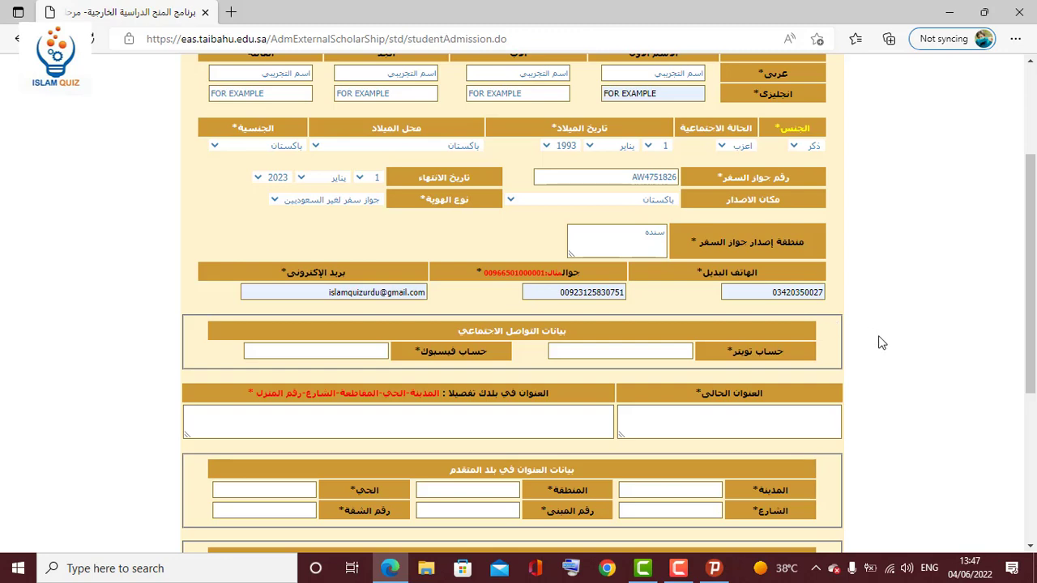
# Fill the Twitter and Facebook account fields from saved suggestions.
pyautogui.scroll(-3, 882, 343)
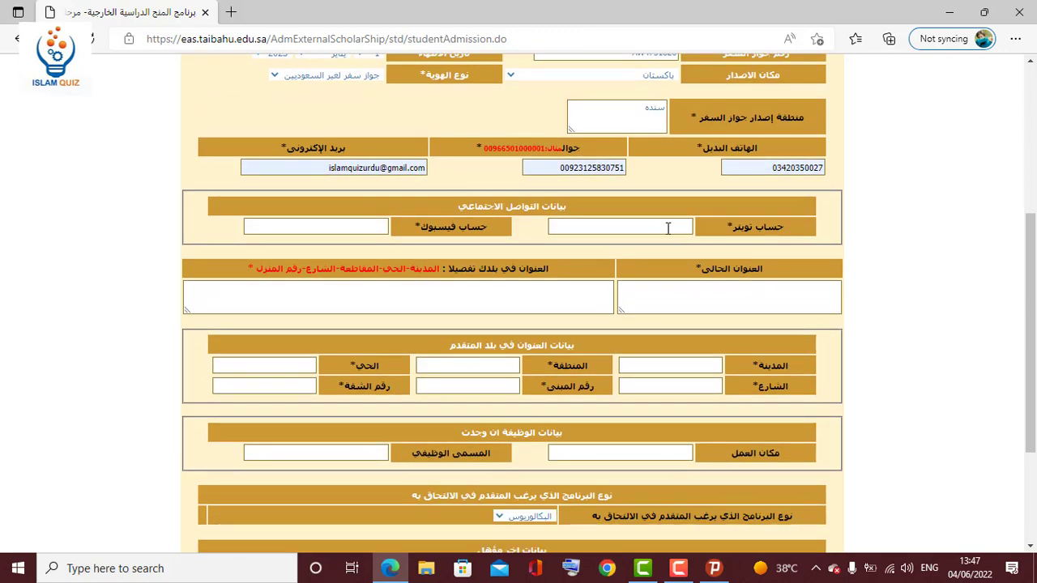
pyautogui.click(668, 228)
pyautogui.click(606, 276)
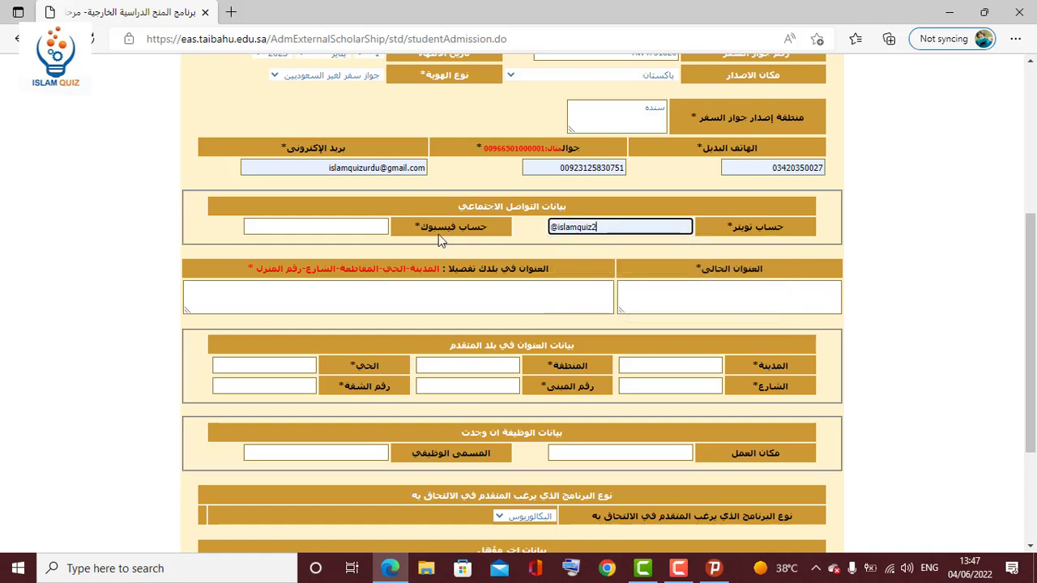
pyautogui.click(337, 228)
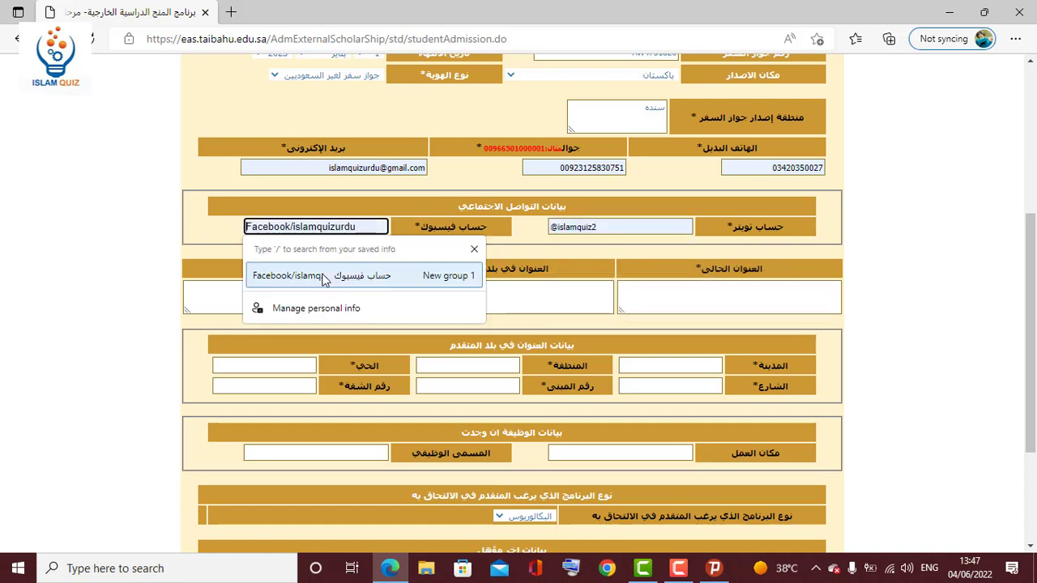
pyautogui.click(293, 276)
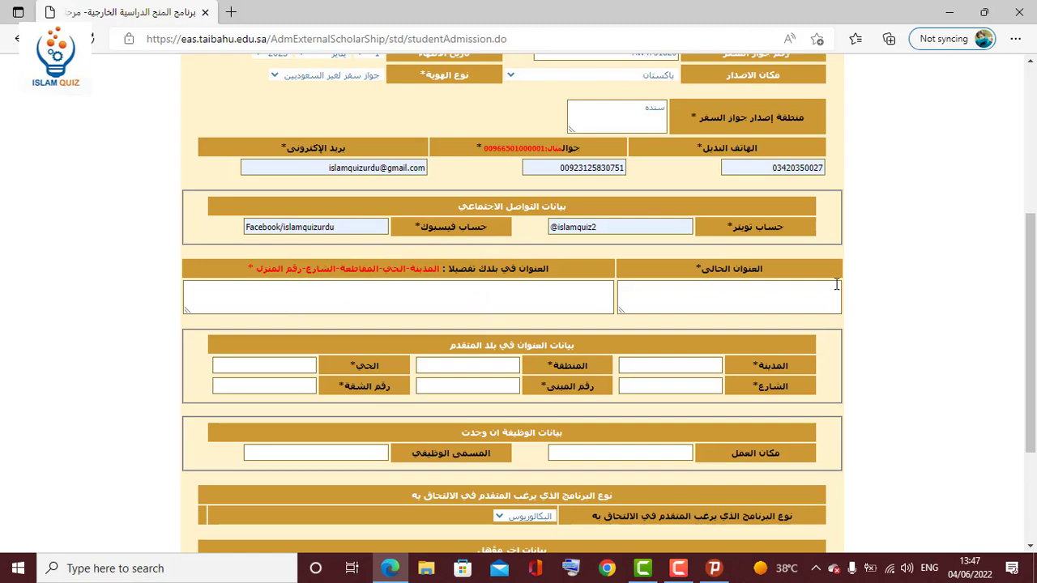
# Enter 'current address' and 'complete address' in the two address boxes.
pyautogui.scroll(-1, 1032, 299)
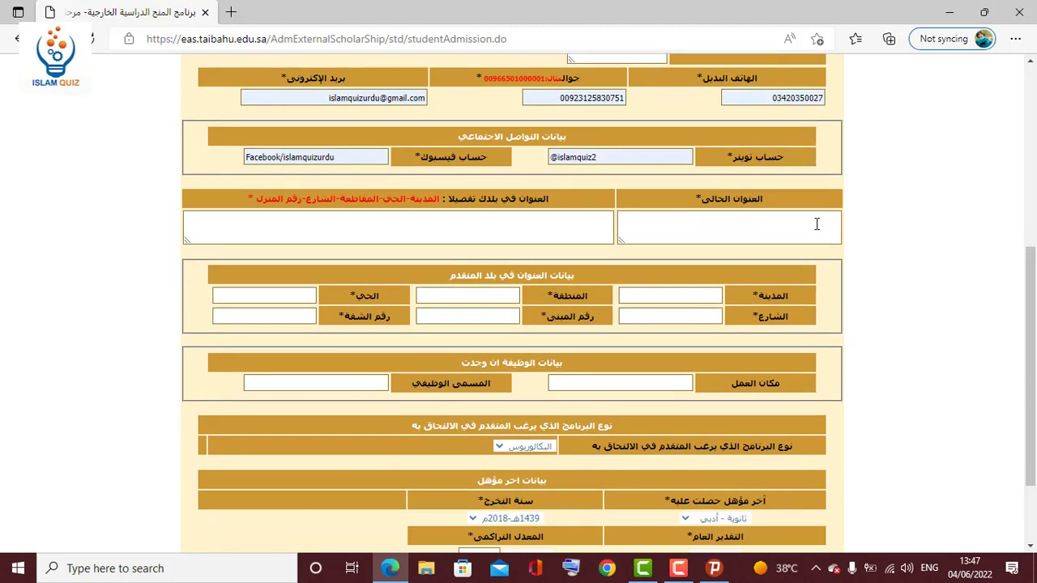
pyautogui.click(781, 232)
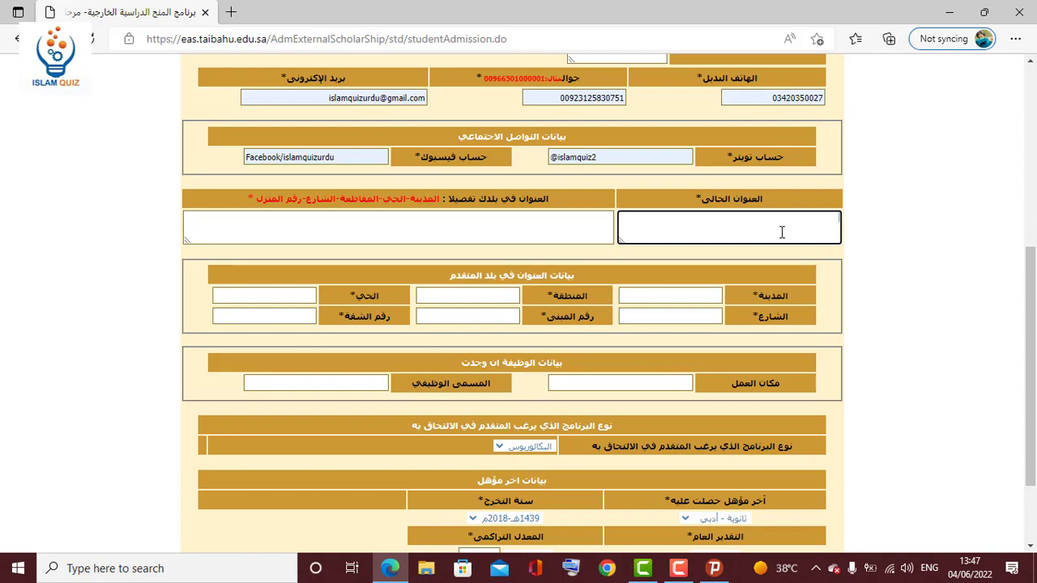
pyautogui.write('current address')
pyautogui.click(581, 233)
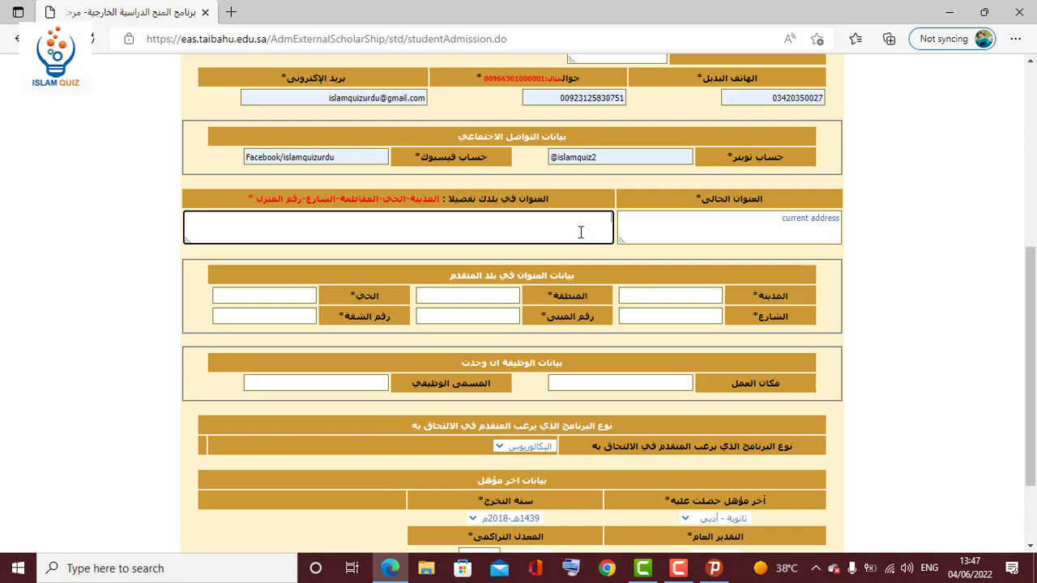
pyautogui.write('complete address')
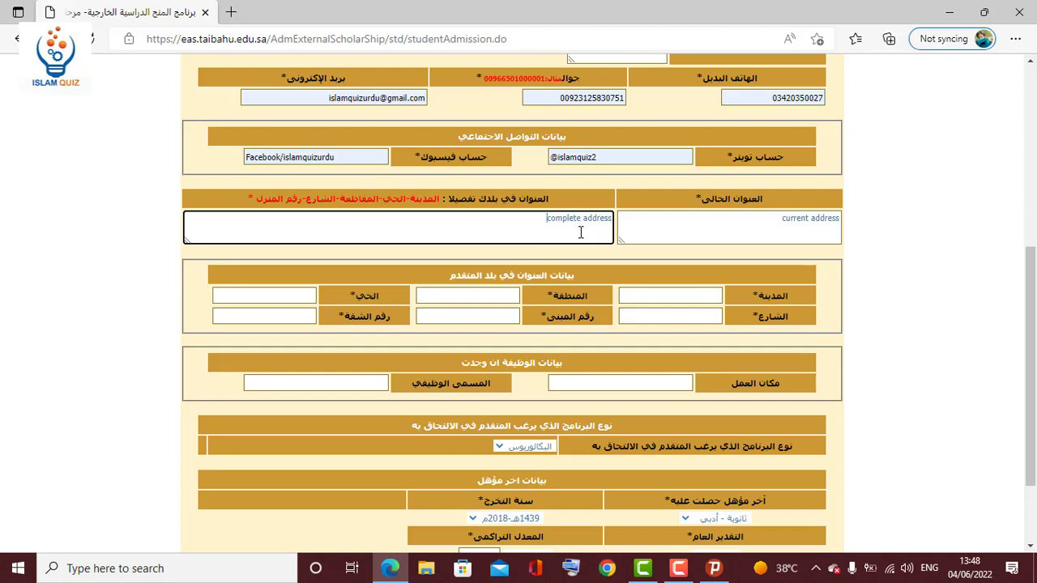
pyautogui.click(945, 261)
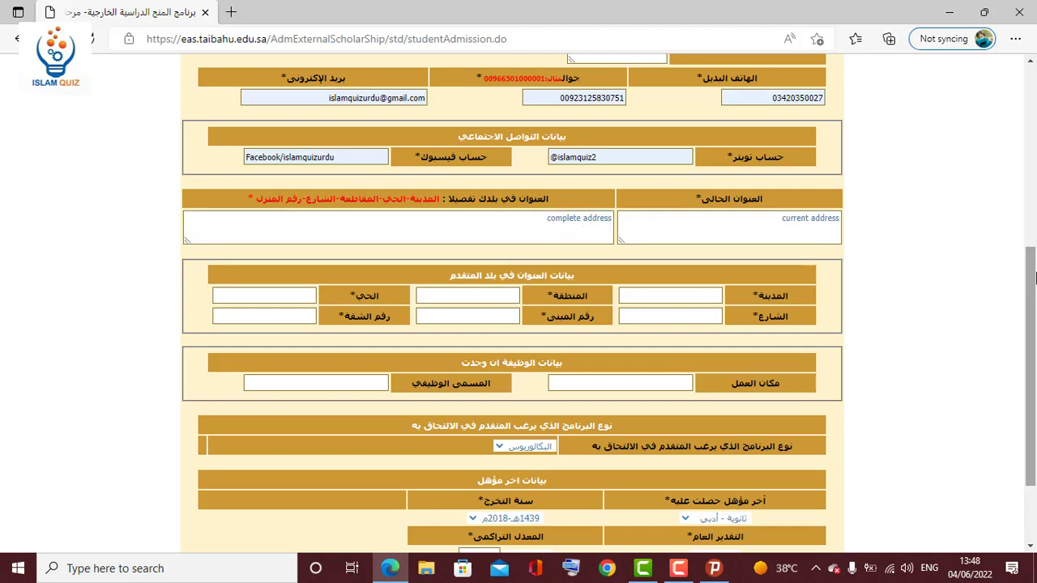
pyautogui.moveTo(1032, 277); pyautogui.dragTo(1033, 324)
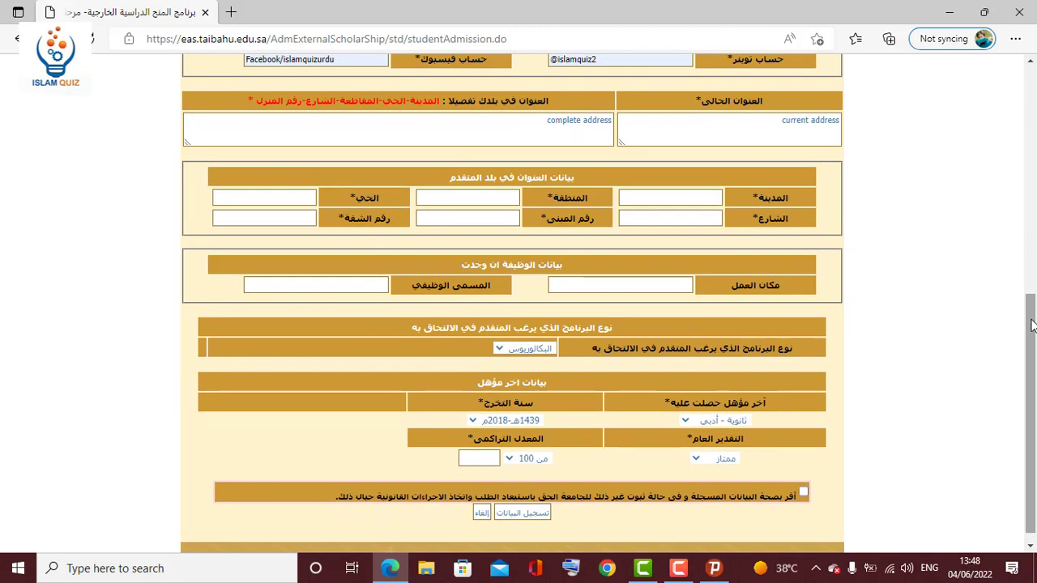
# Fill home-country city and district كراتشي and region سنده from saved autofill.
pyautogui.click(712, 197)
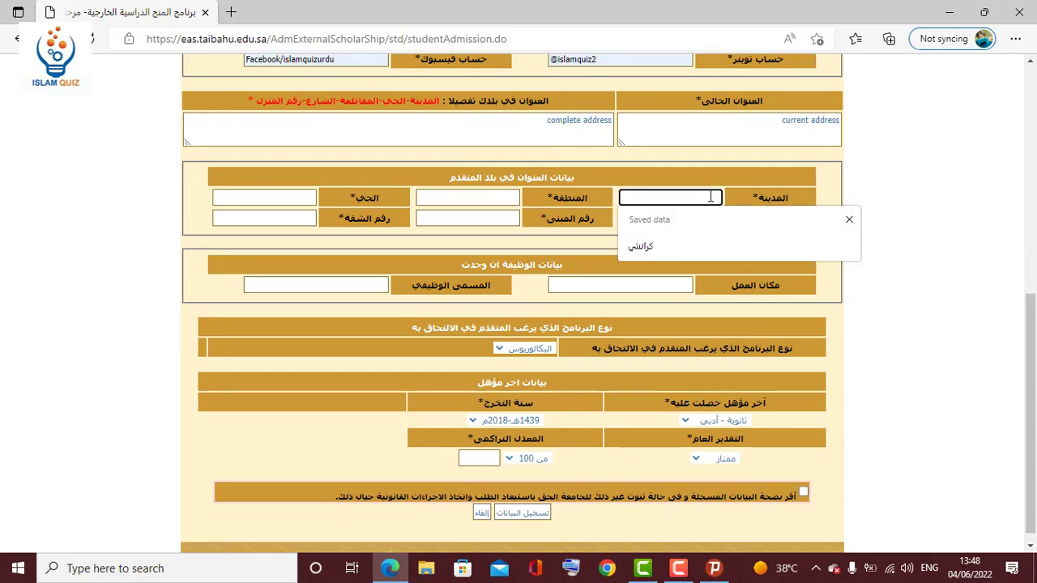
pyautogui.click(791, 195)
pyautogui.moveTo(792, 194); pyautogui.dragTo(752, 202)
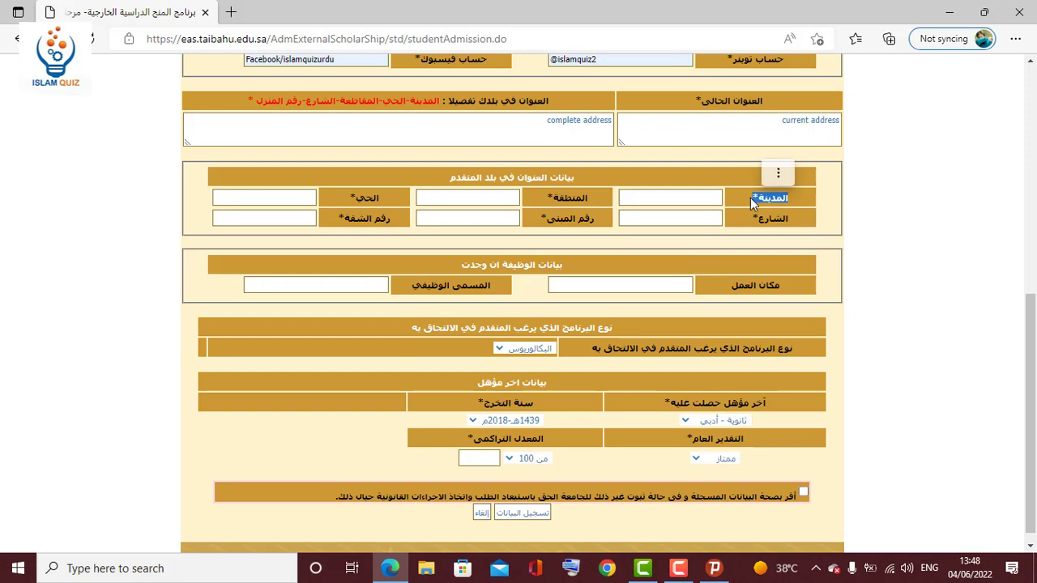
pyautogui.click(752, 203)
pyautogui.click(701, 198)
pyautogui.click(660, 246)
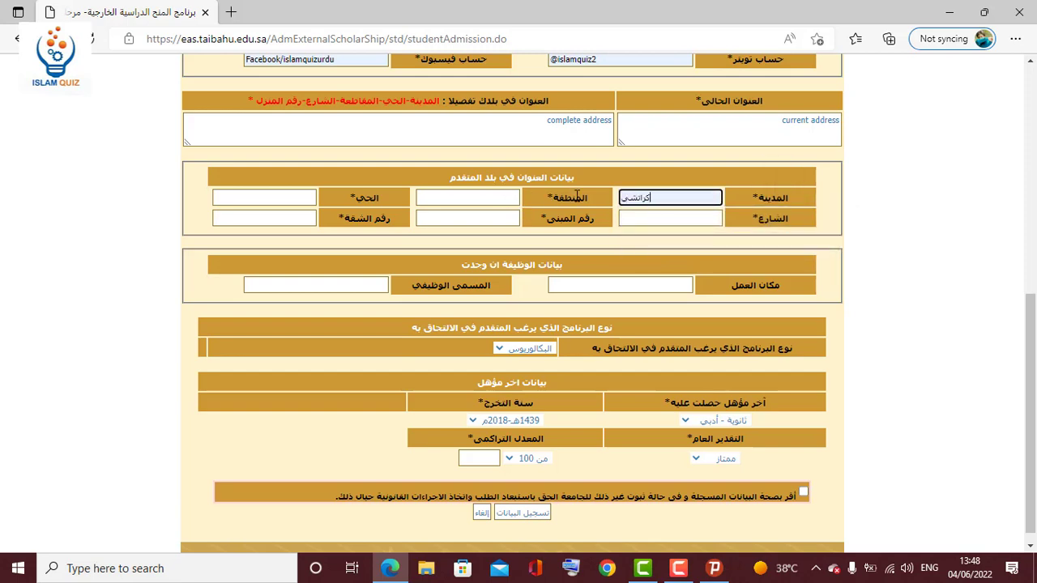
pyautogui.moveTo(591, 200); pyautogui.dragTo(549, 204)
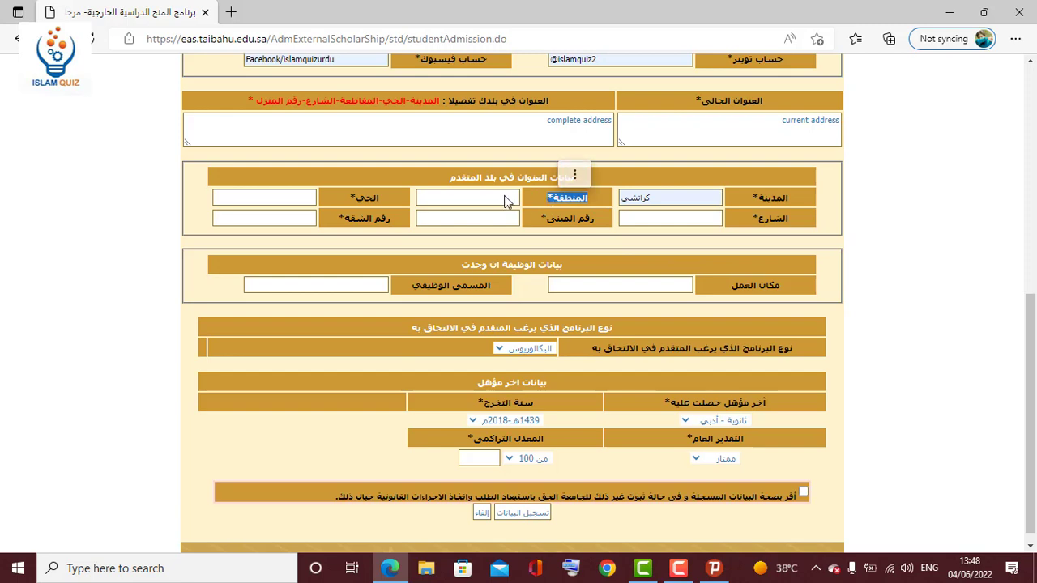
pyautogui.click(508, 202)
pyautogui.click(470, 252)
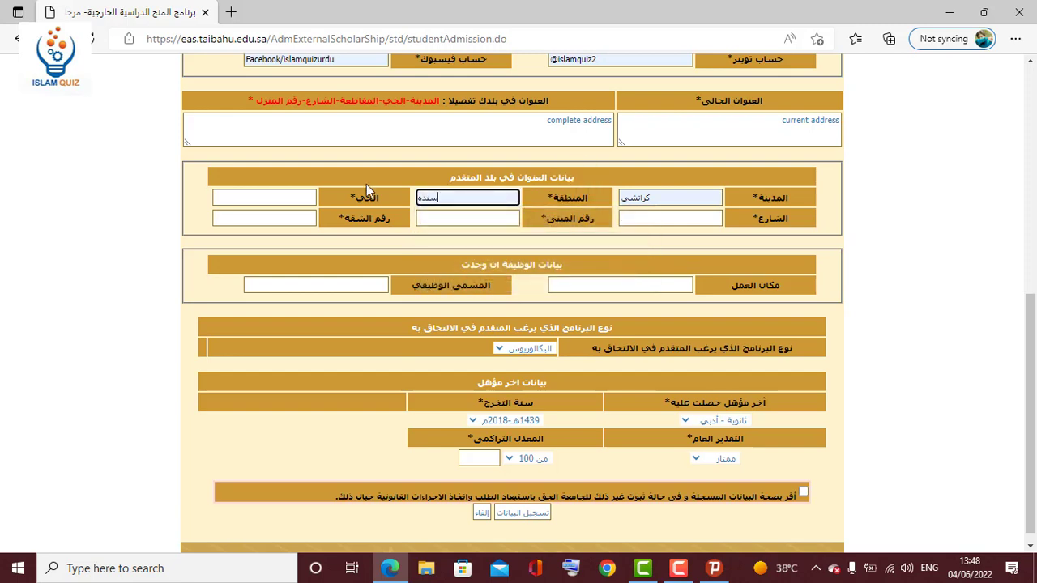
pyautogui.click(290, 197)
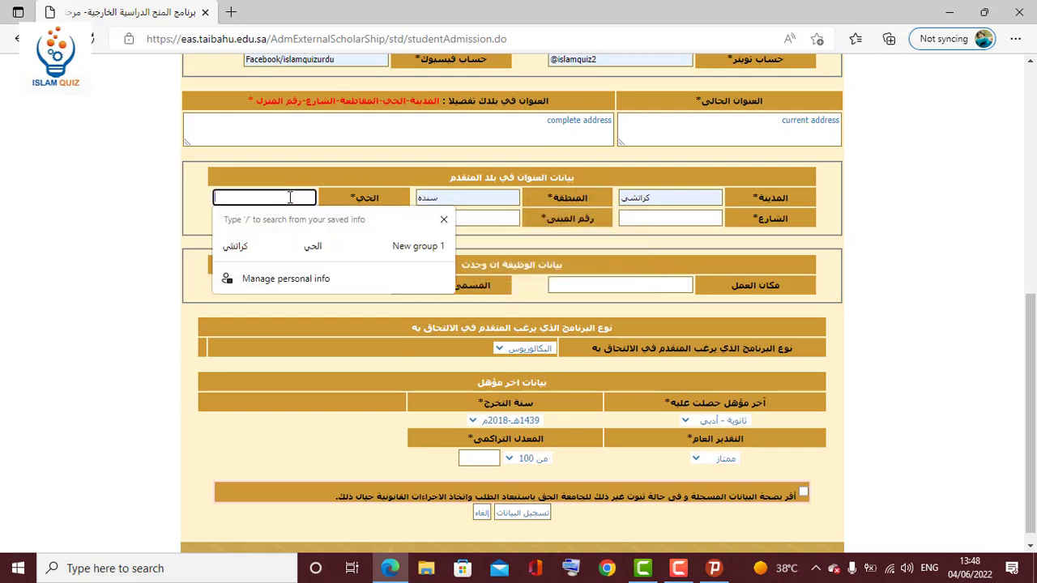
pyautogui.click(266, 244)
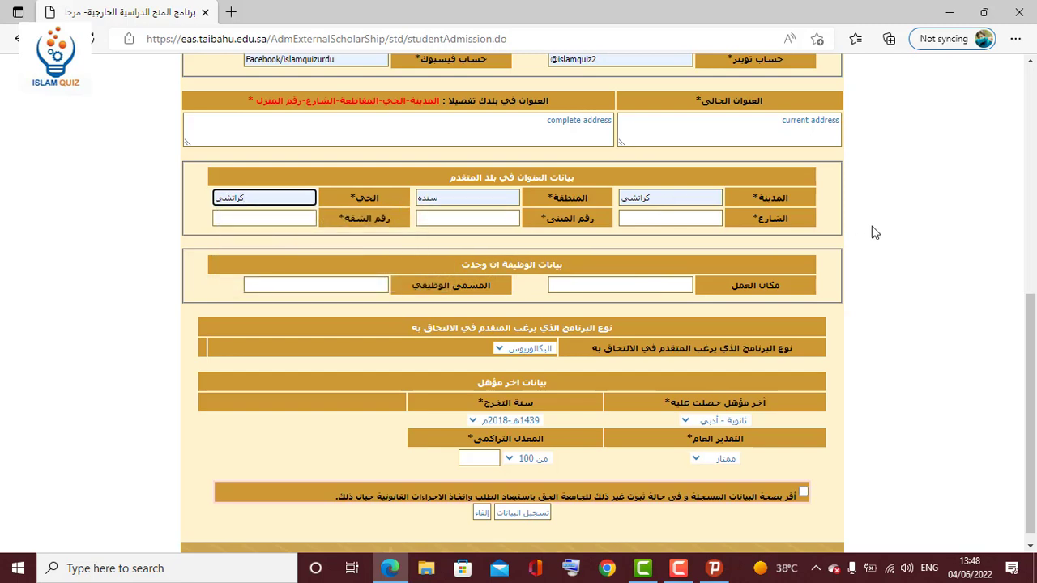
pyautogui.moveTo(857, 232); pyautogui.dragTo(761, 206)
pyautogui.click(766, 210)
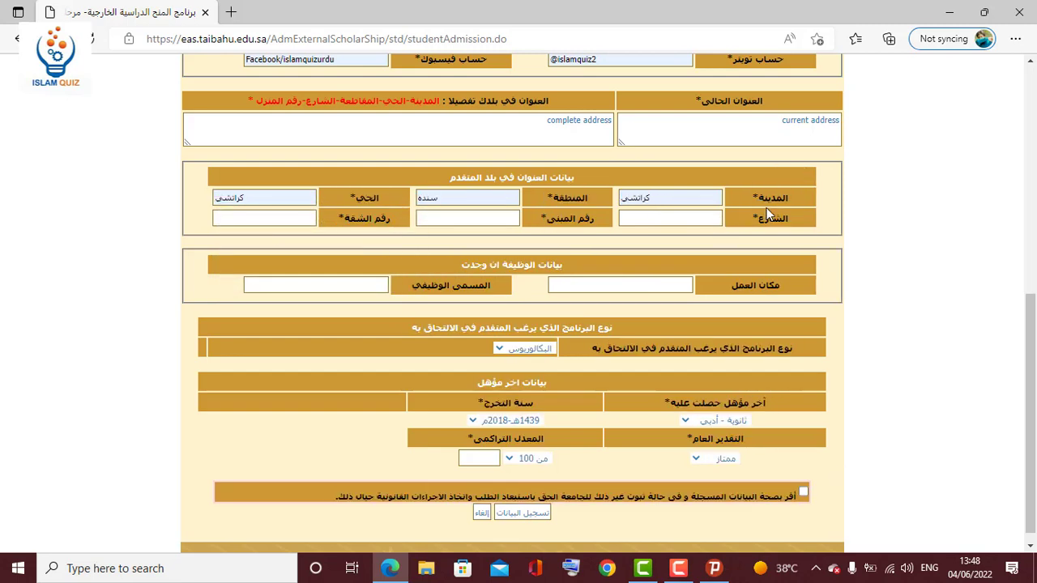
# Fill the street, building and apartment numbers from saved autofill entries.
pyautogui.click(710, 217)
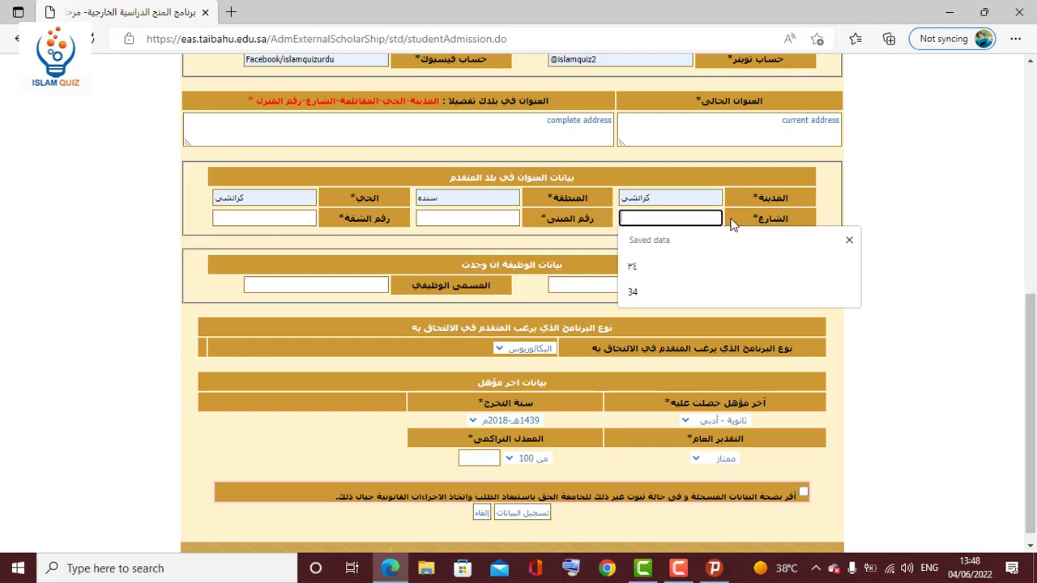
pyautogui.click(734, 219)
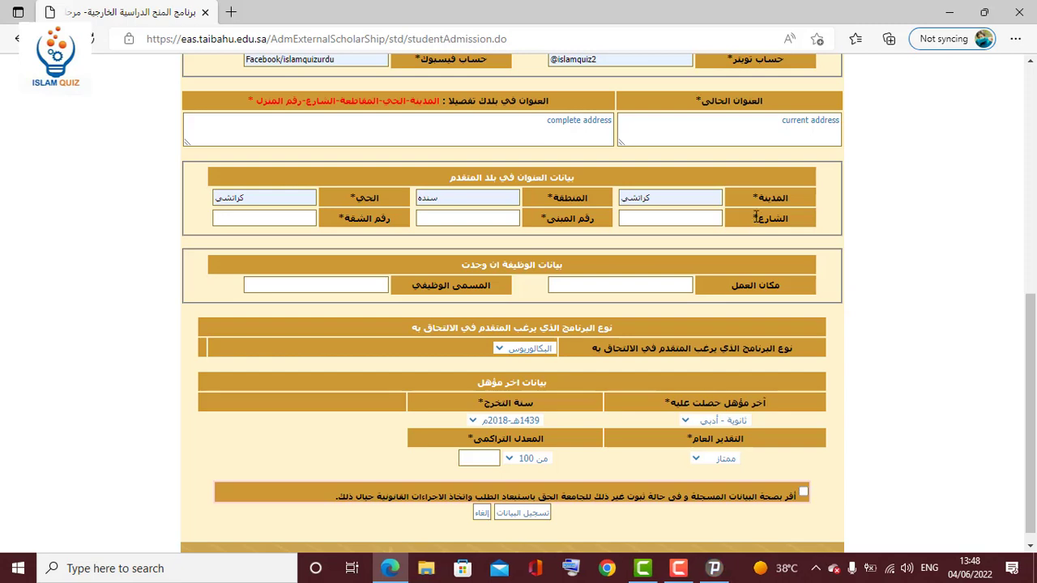
pyautogui.doubleClick(753, 217)
pyautogui.click(753, 217)
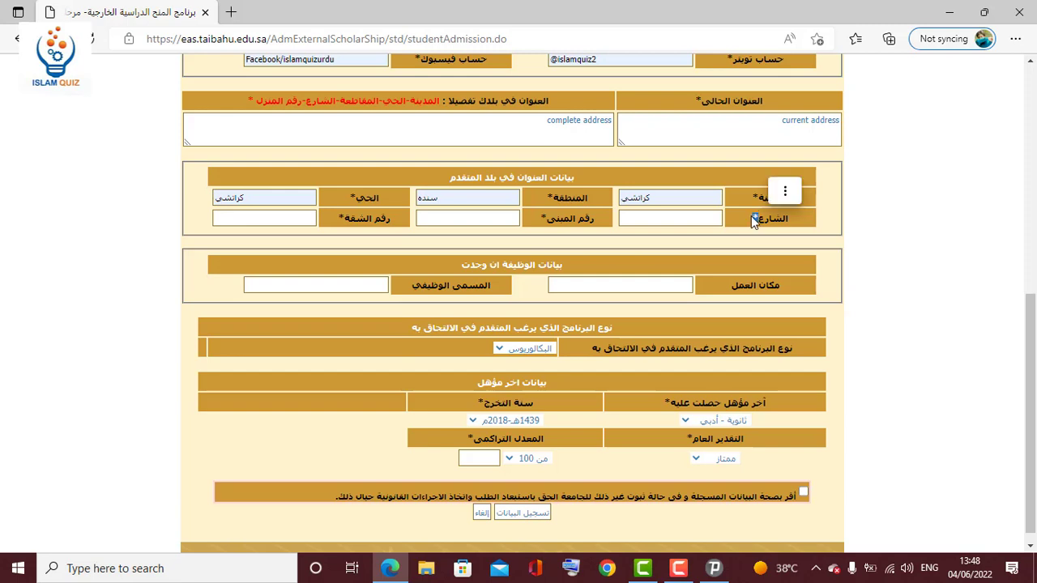
pyautogui.doubleClick(755, 217)
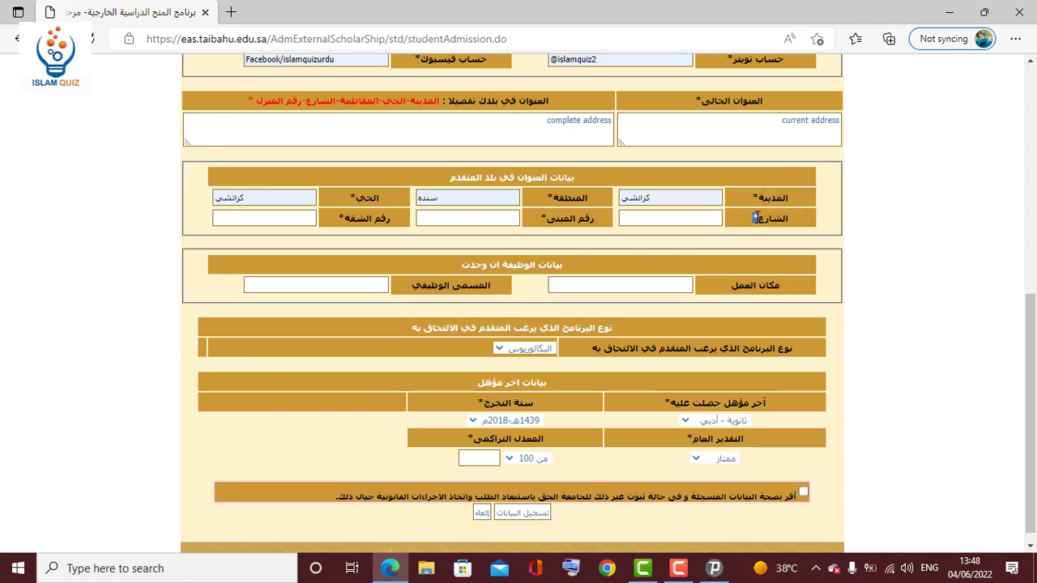
pyautogui.click(708, 217)
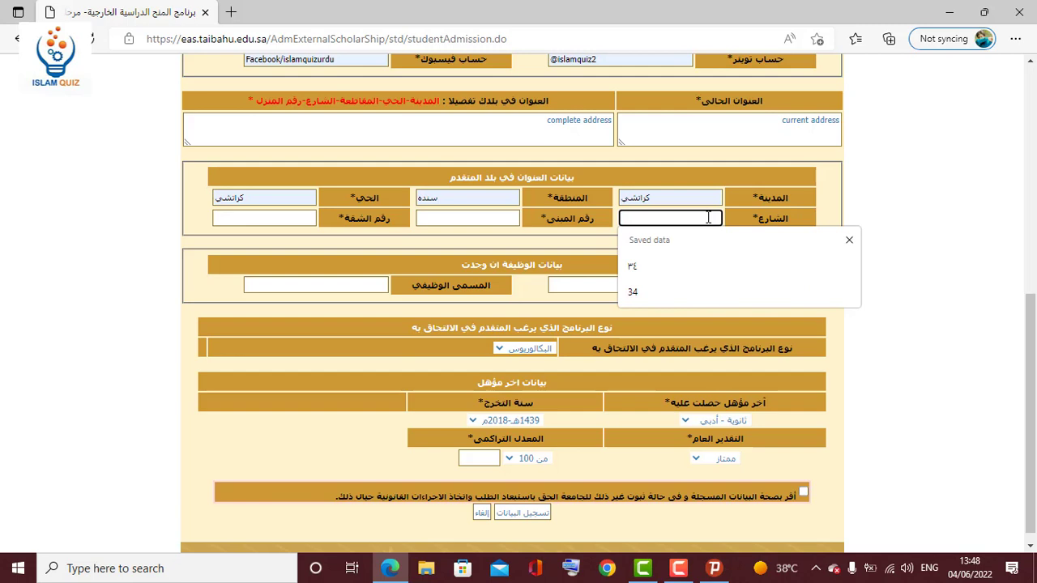
pyautogui.click(642, 290)
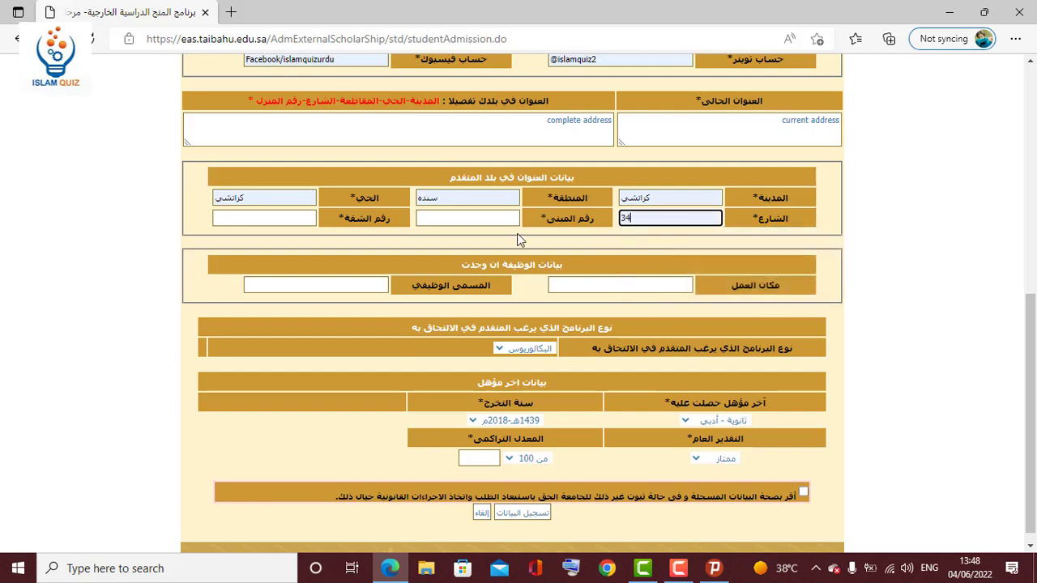
pyautogui.click(508, 221)
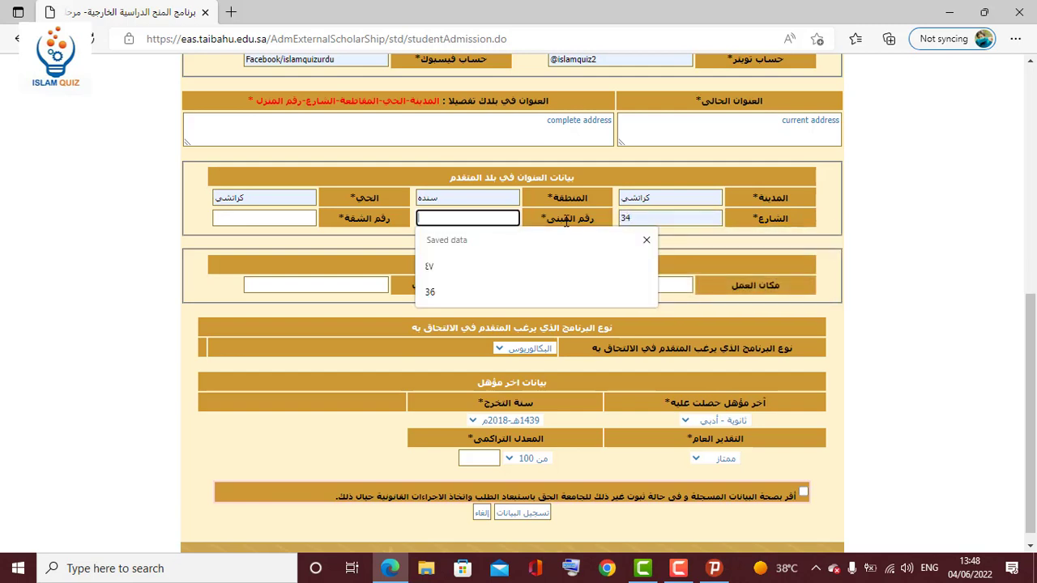
pyautogui.moveTo(595, 219); pyautogui.dragTo(542, 219)
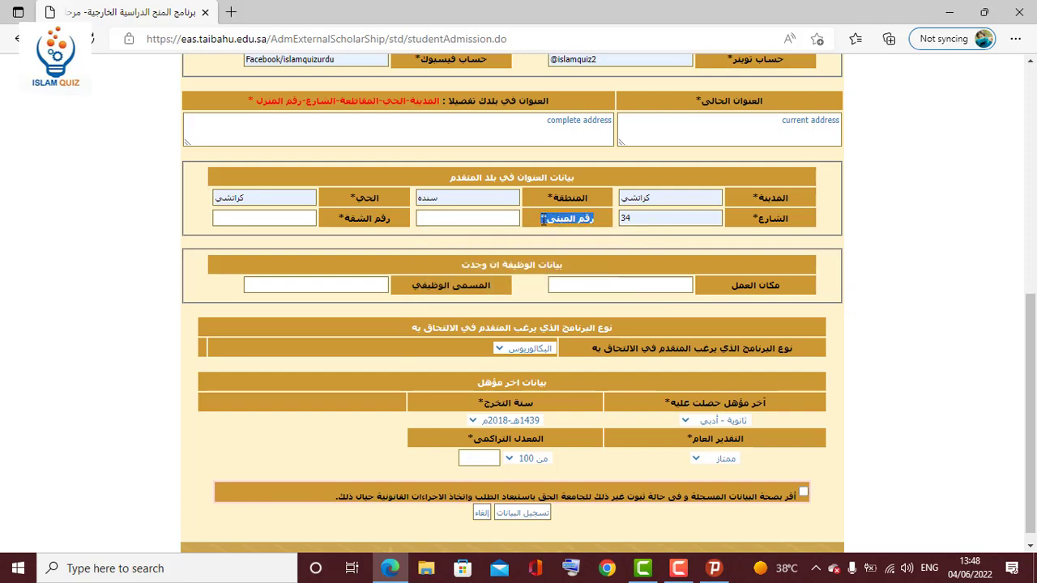
pyautogui.click(494, 217)
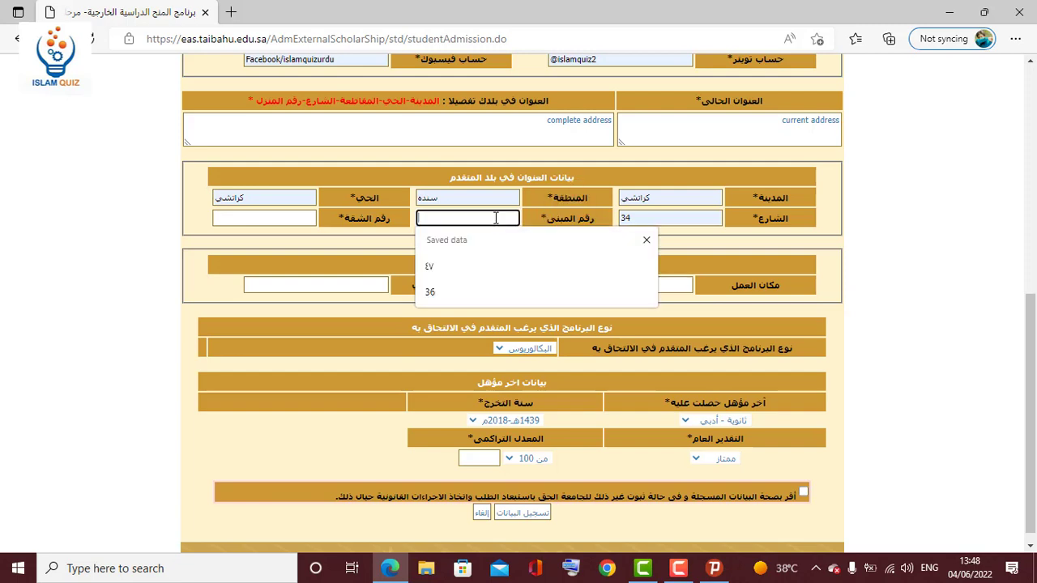
pyautogui.click(435, 294)
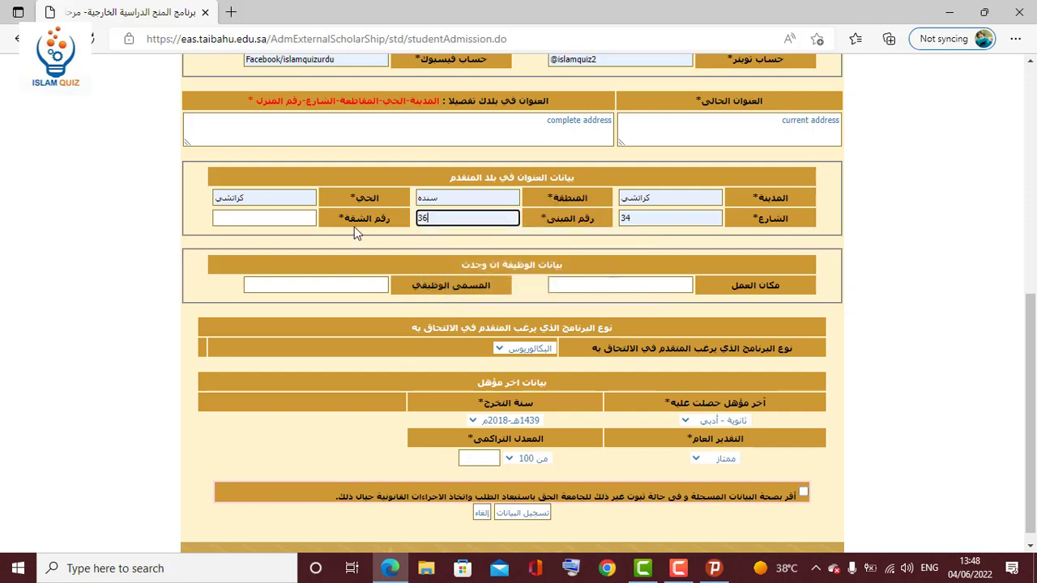
pyautogui.click(303, 217)
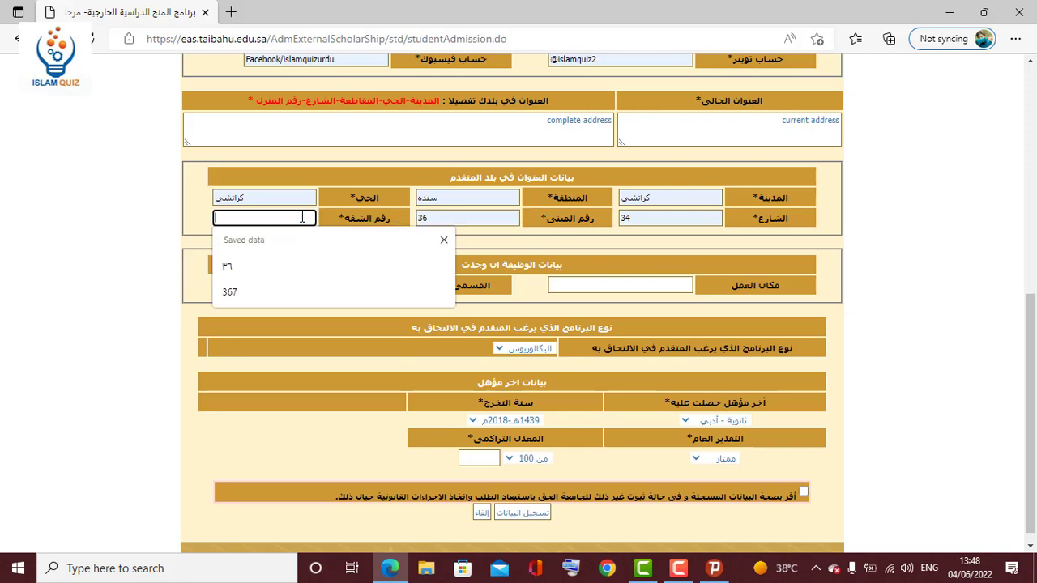
pyautogui.click(267, 292)
pyautogui.click(140, 260)
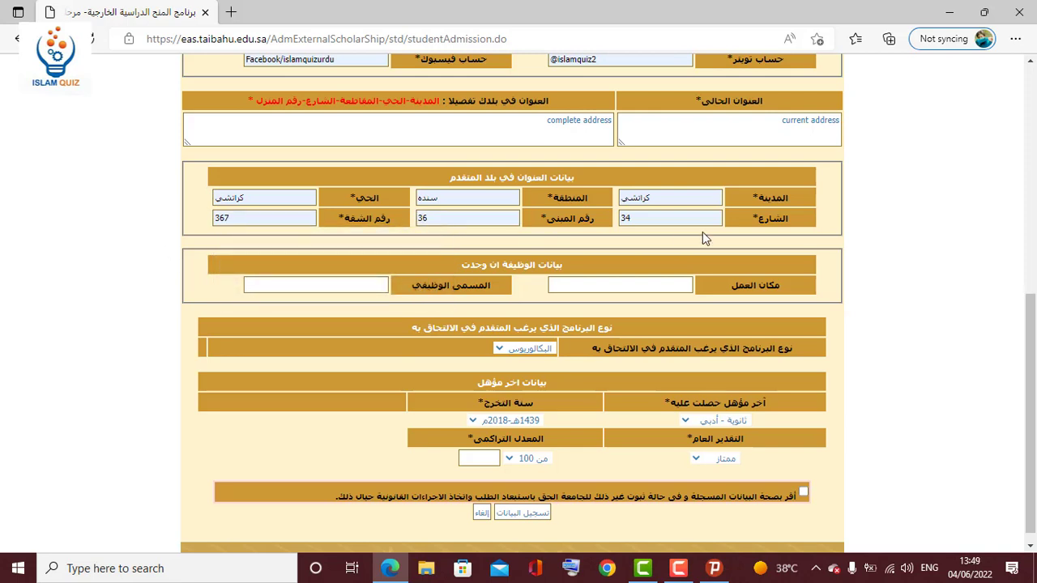
# Visit the workplace field, check program types, then list the last-qualification options (literary/scientific secondary).
pyautogui.moveTo(1034, 322); pyautogui.dragTo(1033, 329)
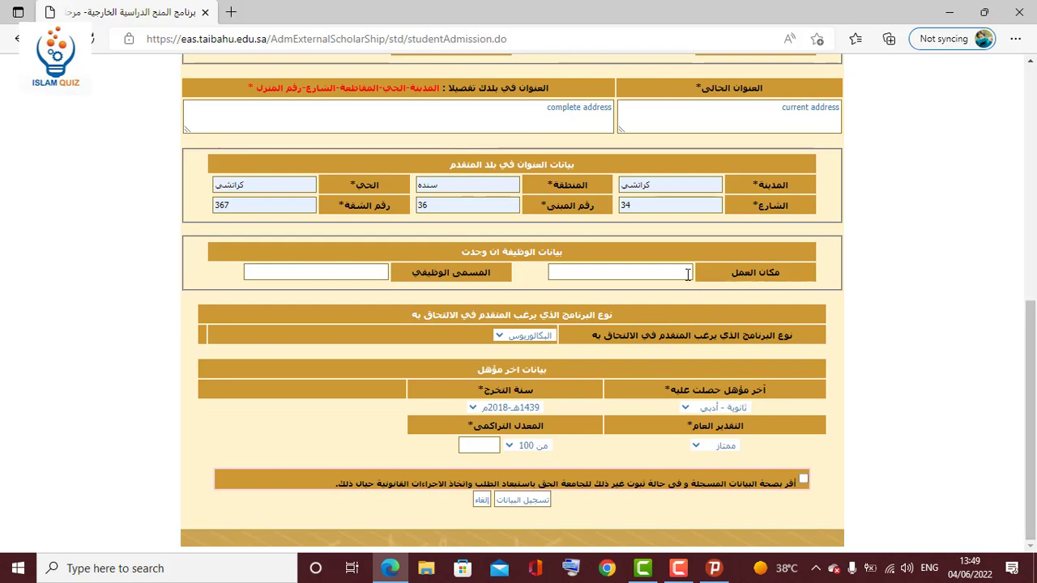
pyautogui.click(668, 277)
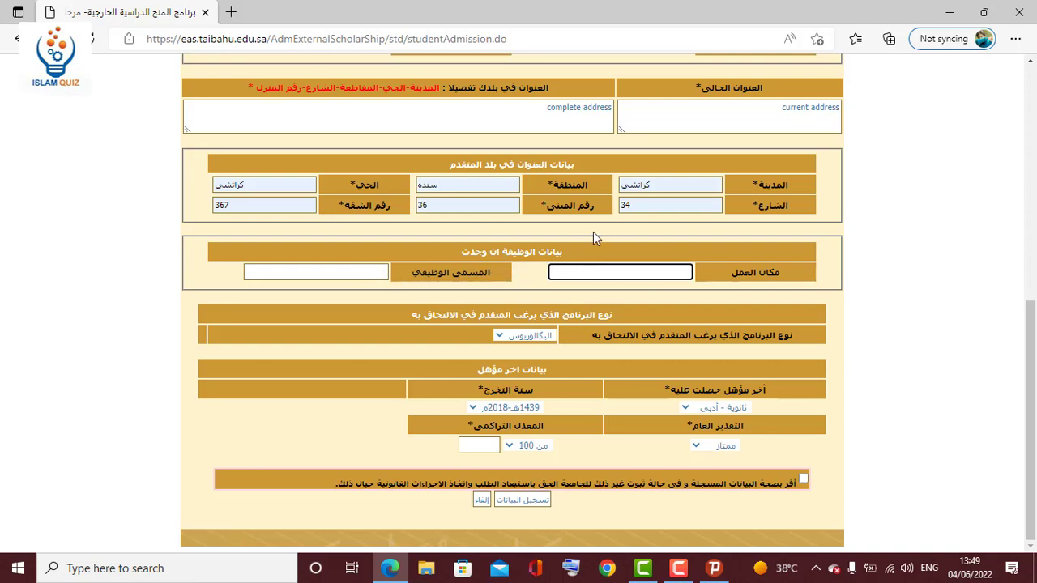
pyautogui.moveTo(572, 256); pyautogui.dragTo(463, 229)
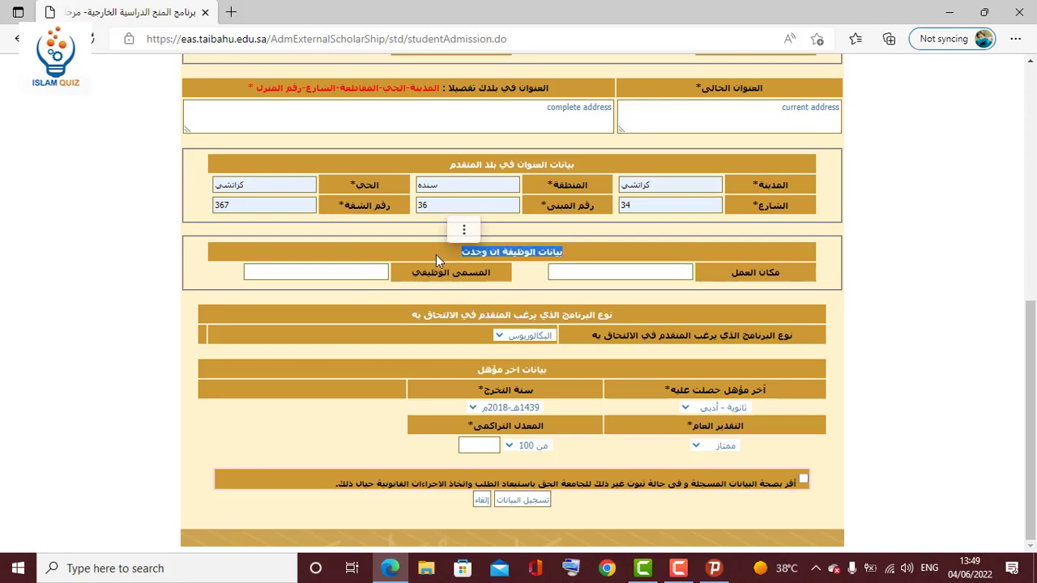
pyautogui.click(525, 284)
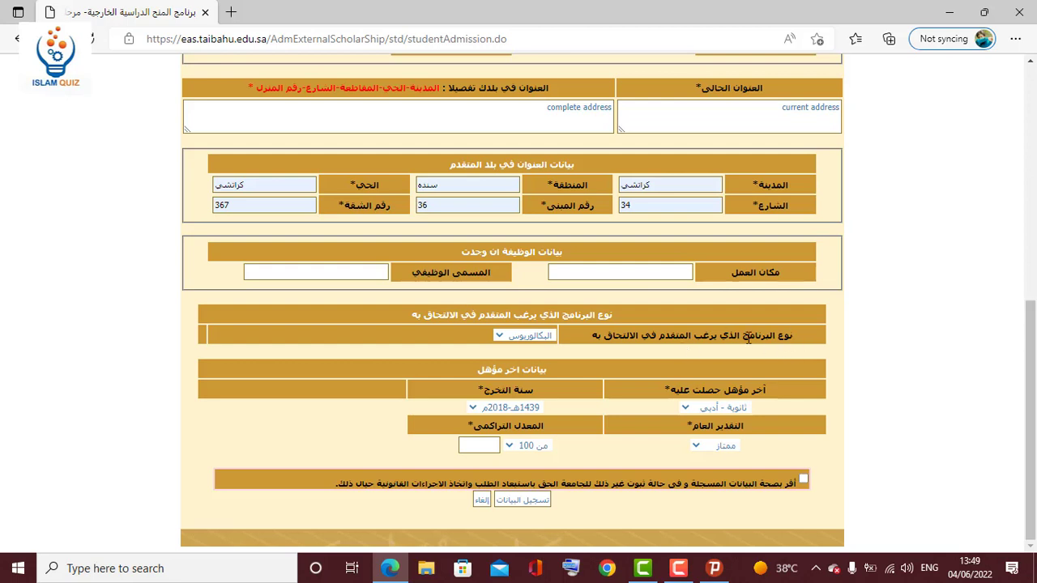
pyautogui.click(509, 336)
pyautogui.click(558, 351)
pyautogui.click(688, 410)
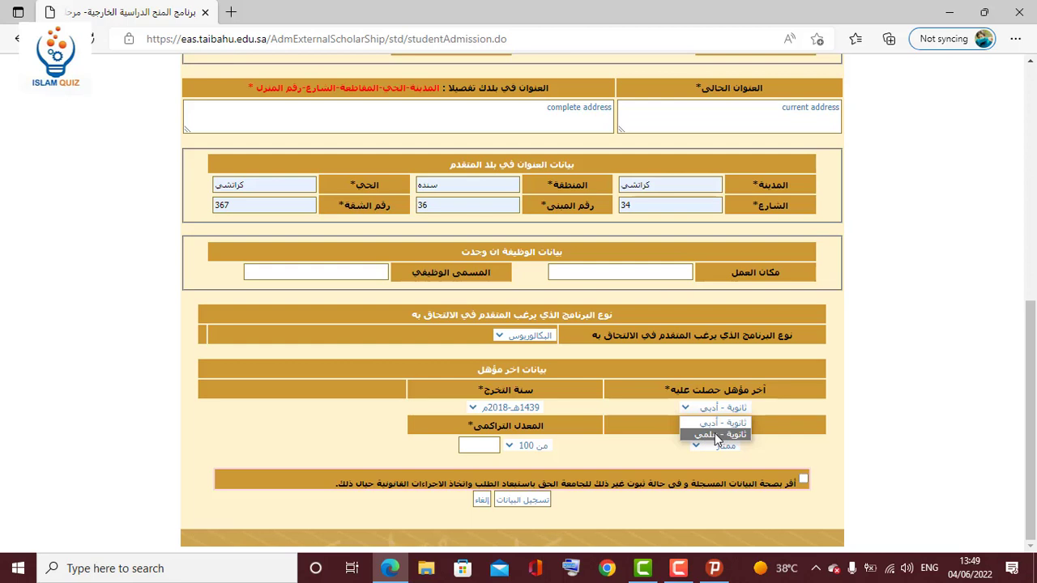
# Set the graduation year to 1441هـ-2020م and keep the overall grade ممتاز.
pyautogui.click(654, 406)
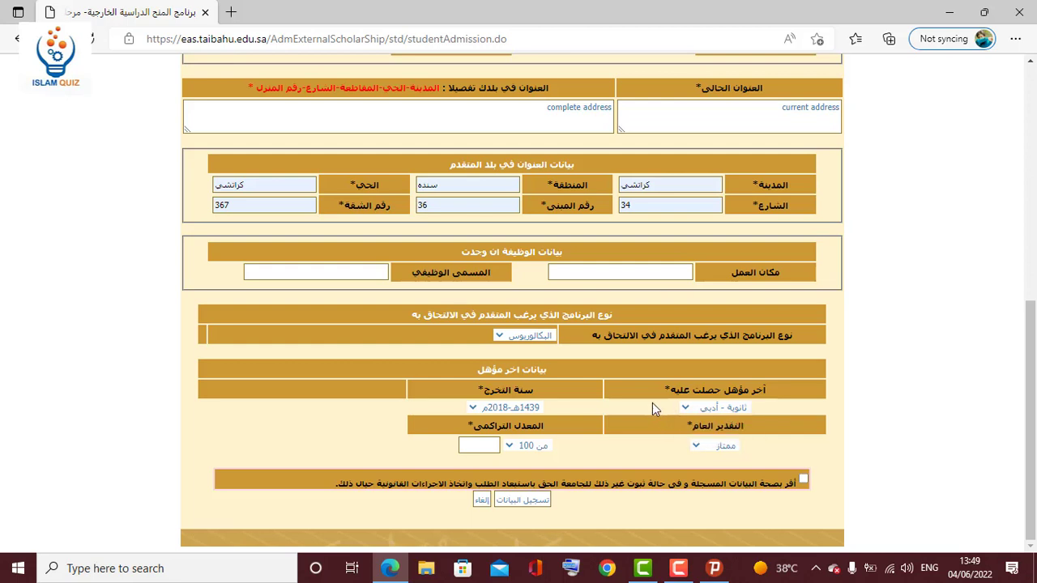
pyautogui.click(516, 407)
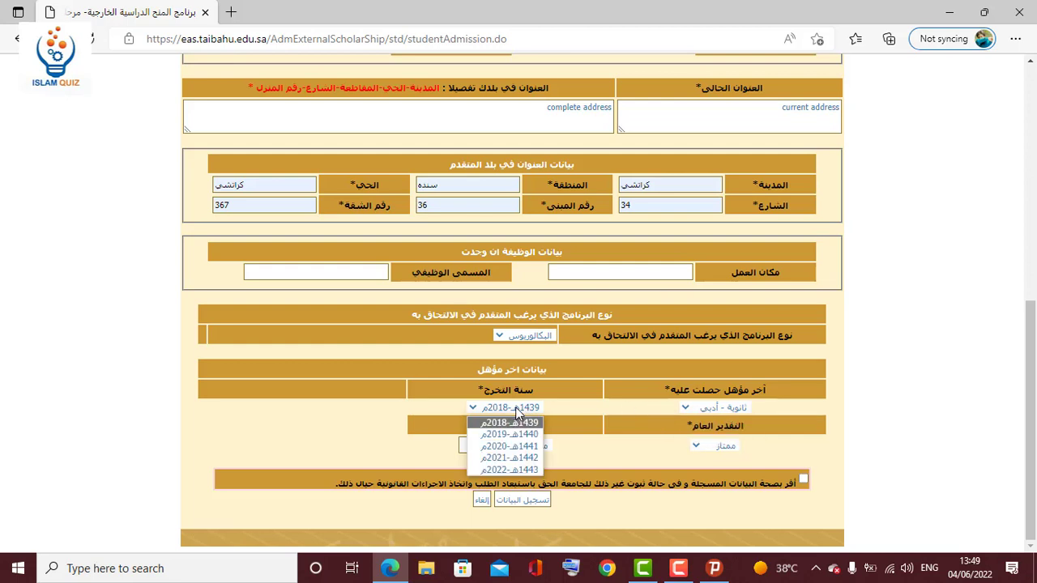
pyautogui.click(506, 447)
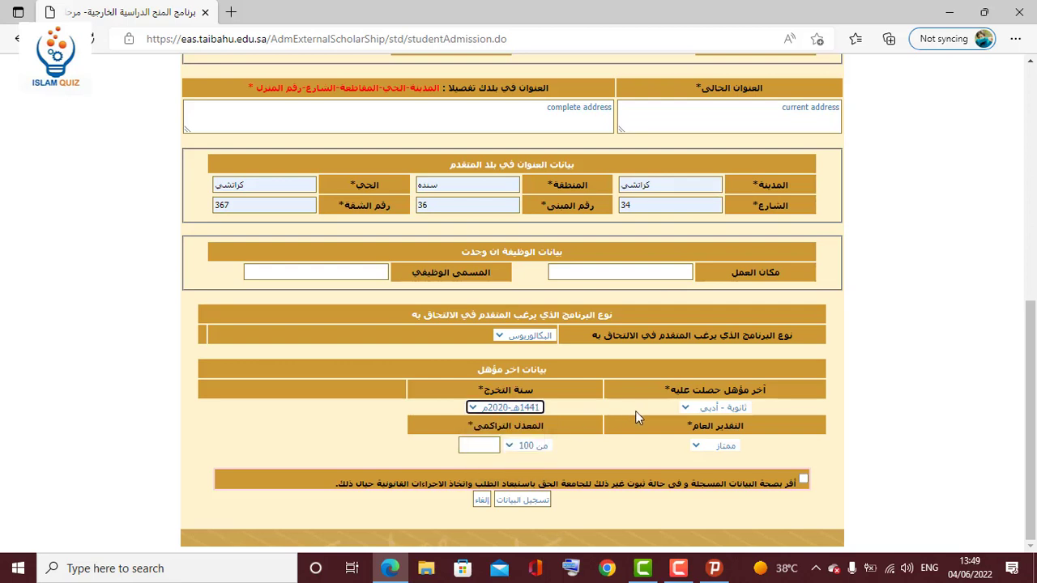
pyautogui.click(636, 414)
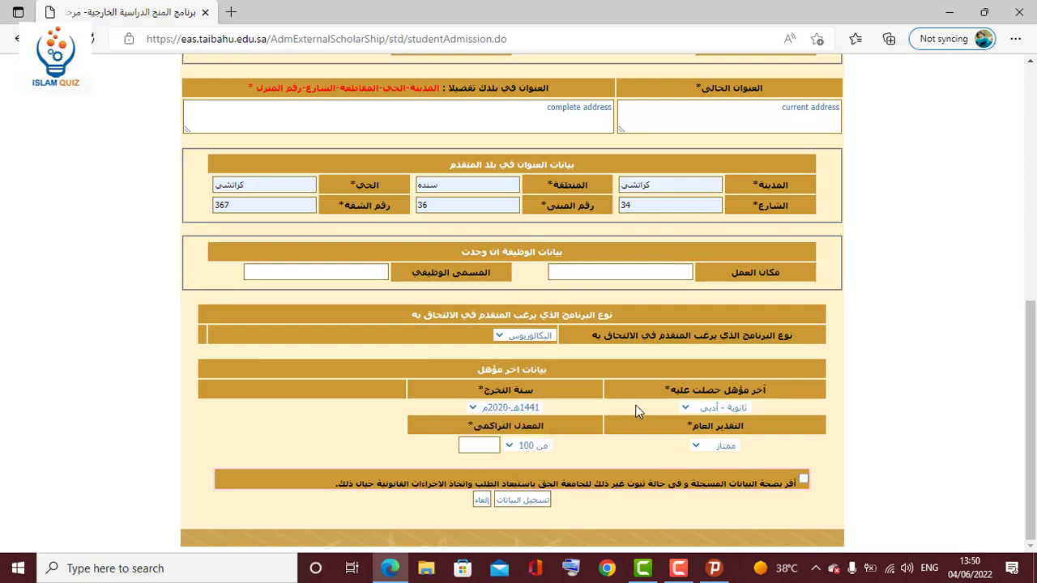
pyautogui.click(697, 447)
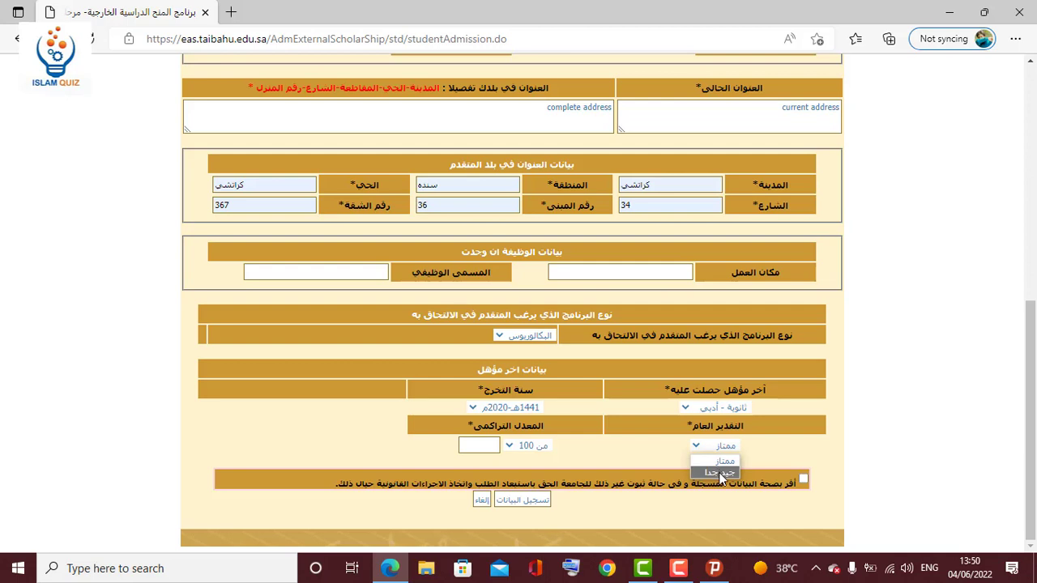
pyautogui.click(723, 461)
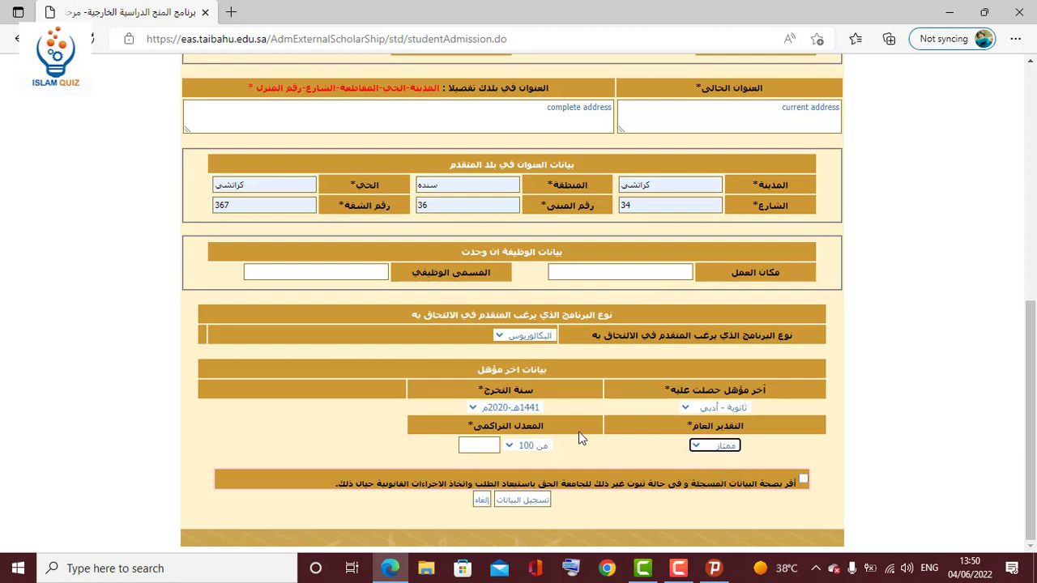
# Enter a GPA of 95 on the من 100 scale and tick the declaration checkbox.
pyautogui.click(510, 448)
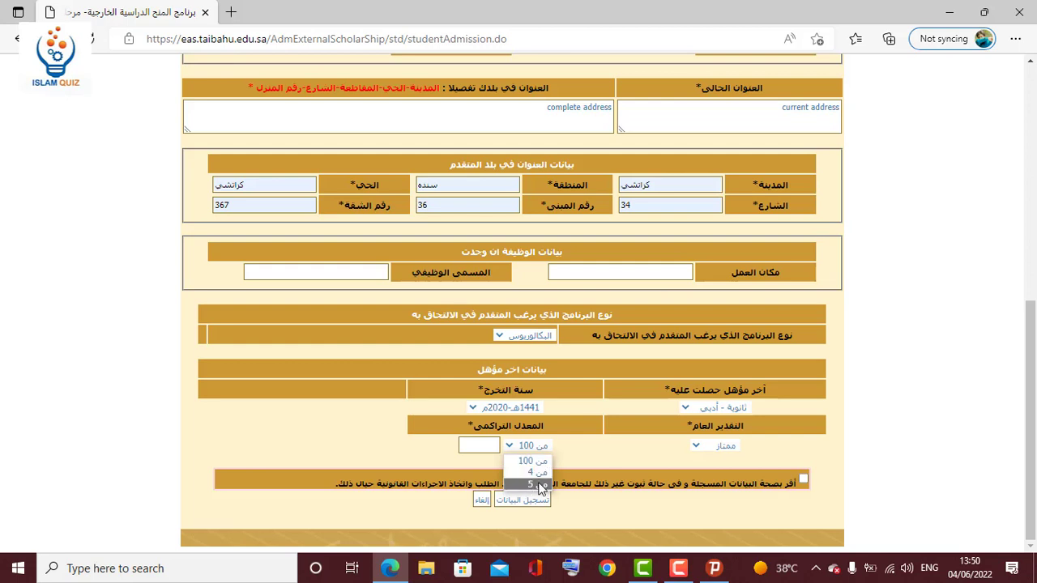
pyautogui.click(486, 446)
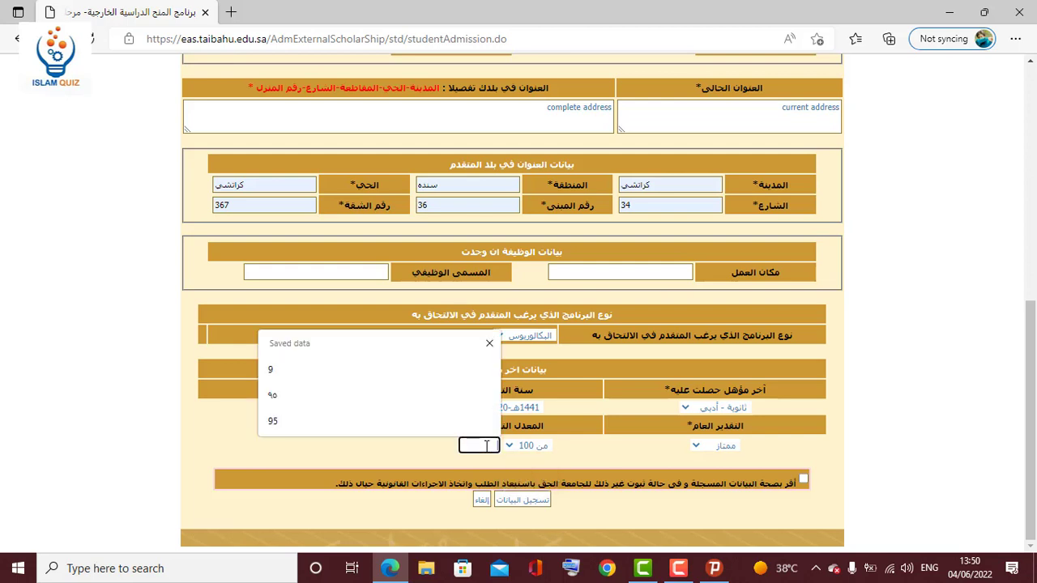
pyautogui.click(321, 427)
pyautogui.click(867, 431)
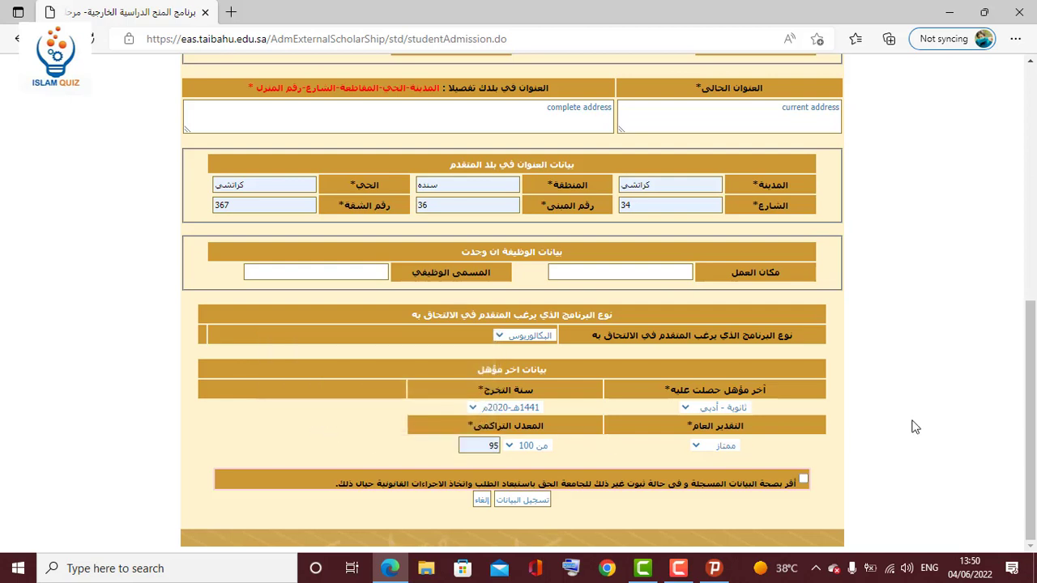
pyautogui.click(804, 480)
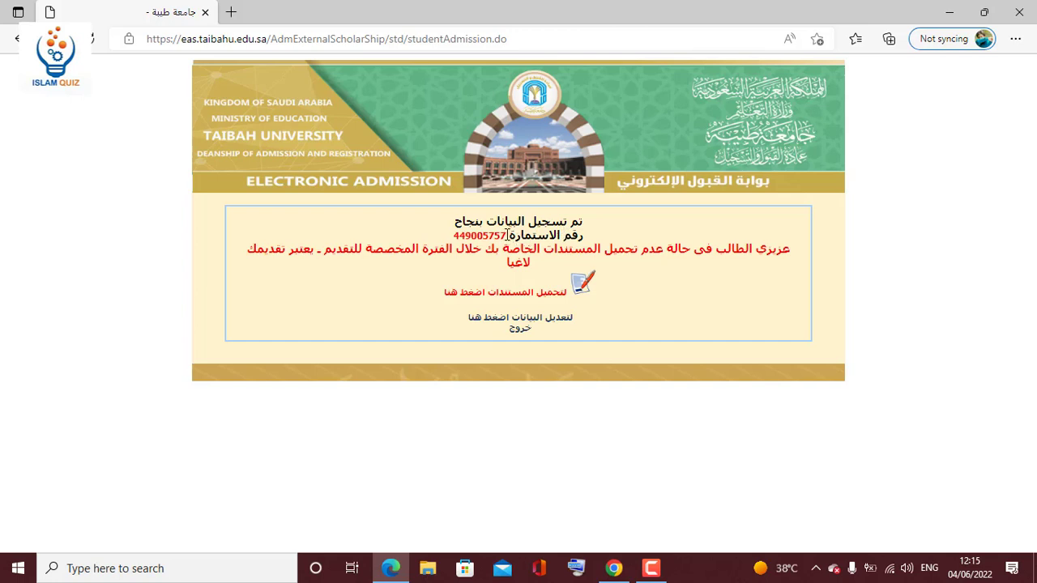
# Copy the application form number from the success page and go to the document-upload page.
pyautogui.moveTo(508, 235); pyautogui.dragTo(452, 241)
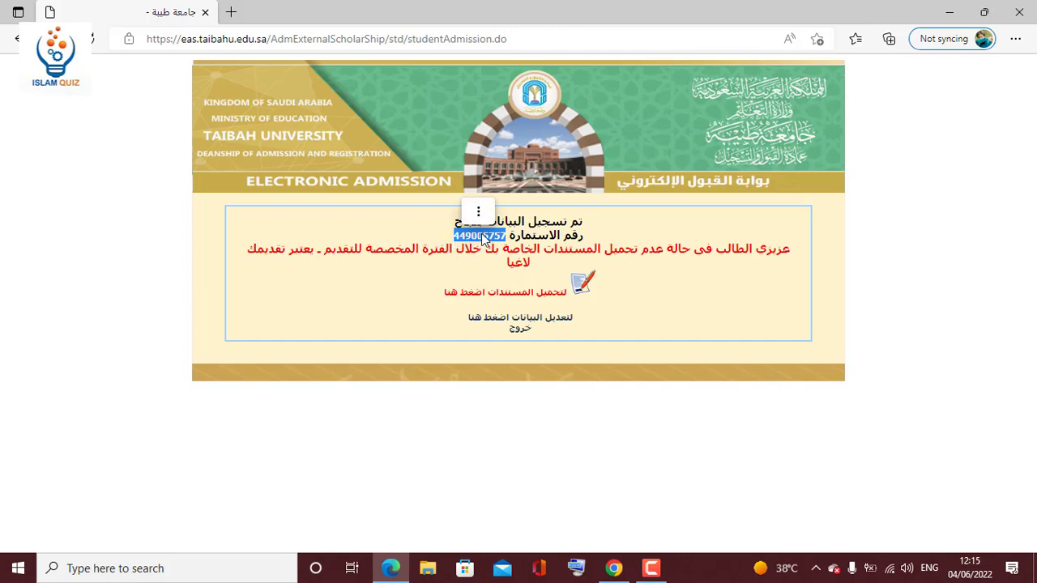
pyautogui.rightClick(484, 240)
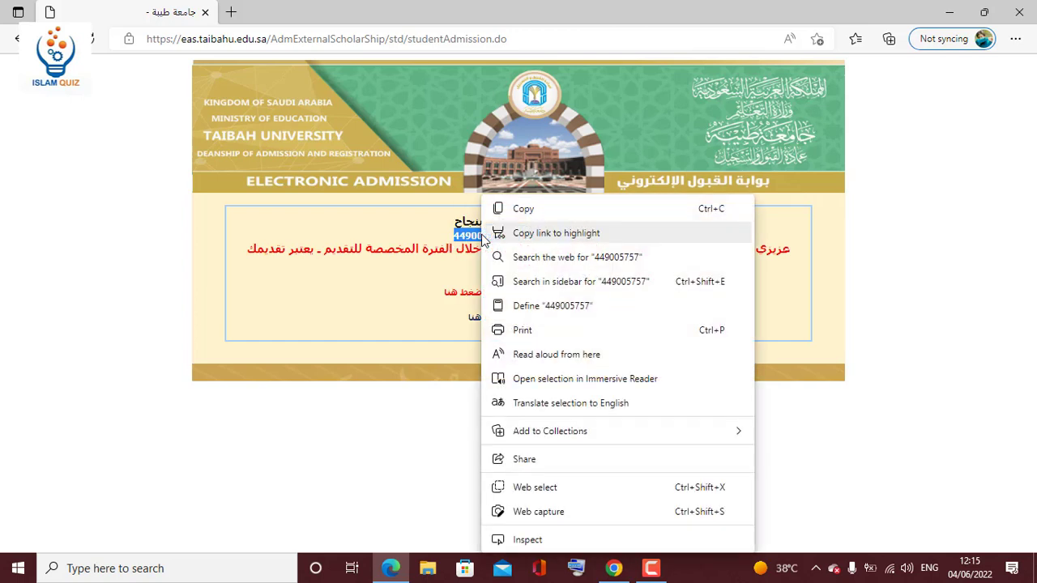
pyautogui.click(512, 207)
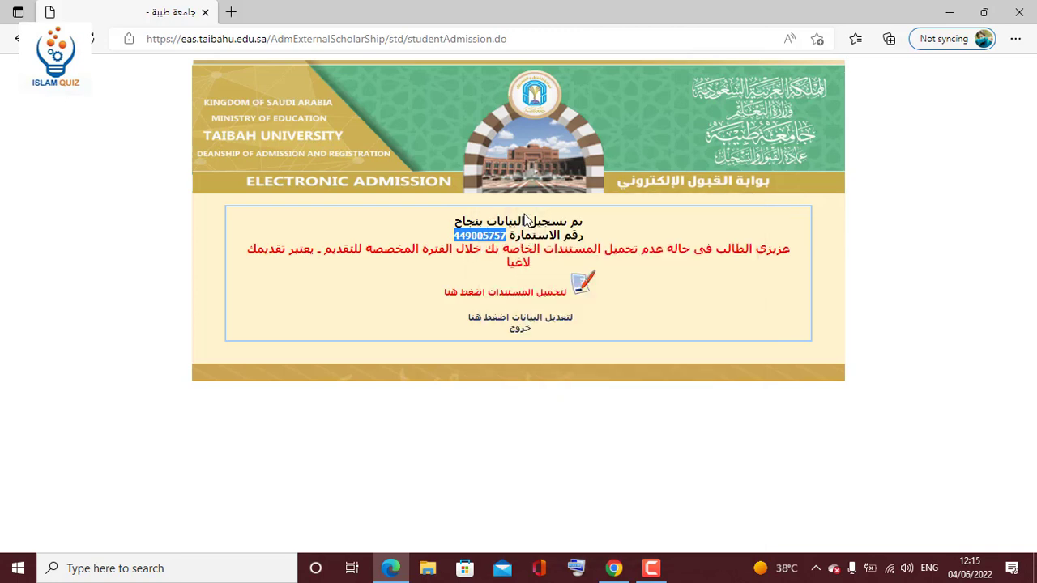
pyautogui.click(476, 269)
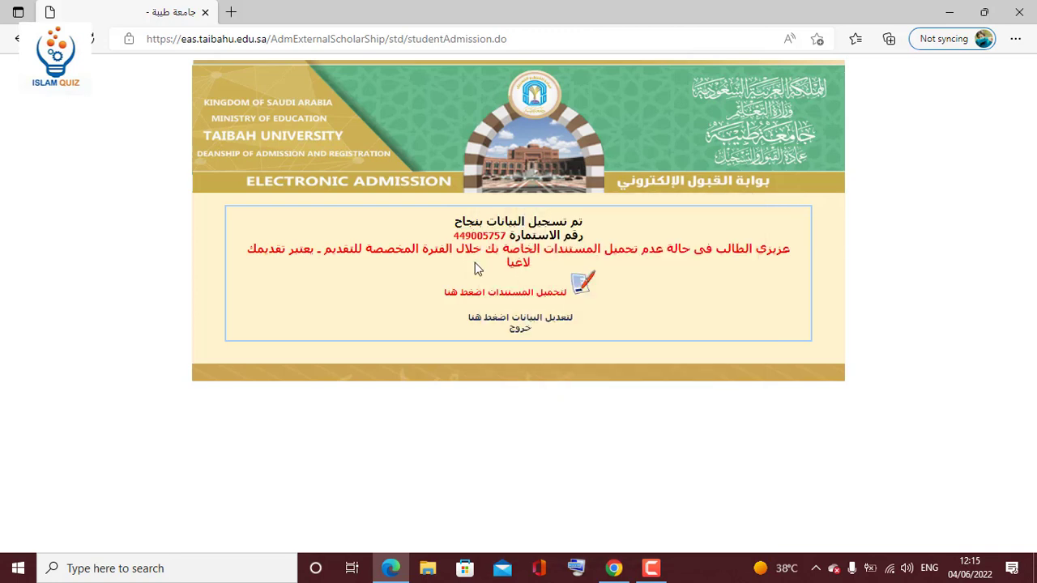
pyautogui.click(545, 298)
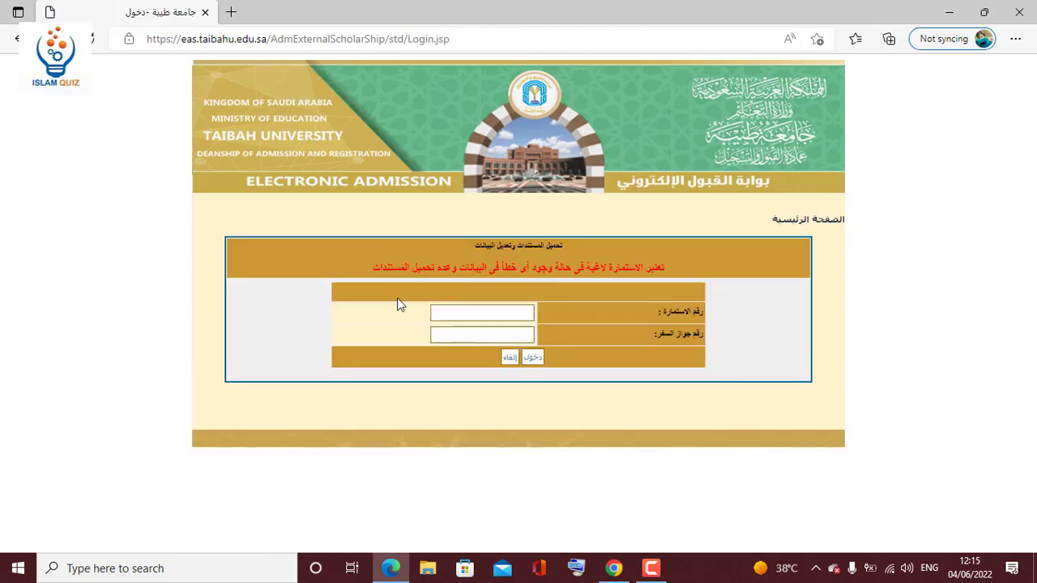
# Log in with the pasted form number and the passport number, revealing it to verify.
pyautogui.click(521, 312)
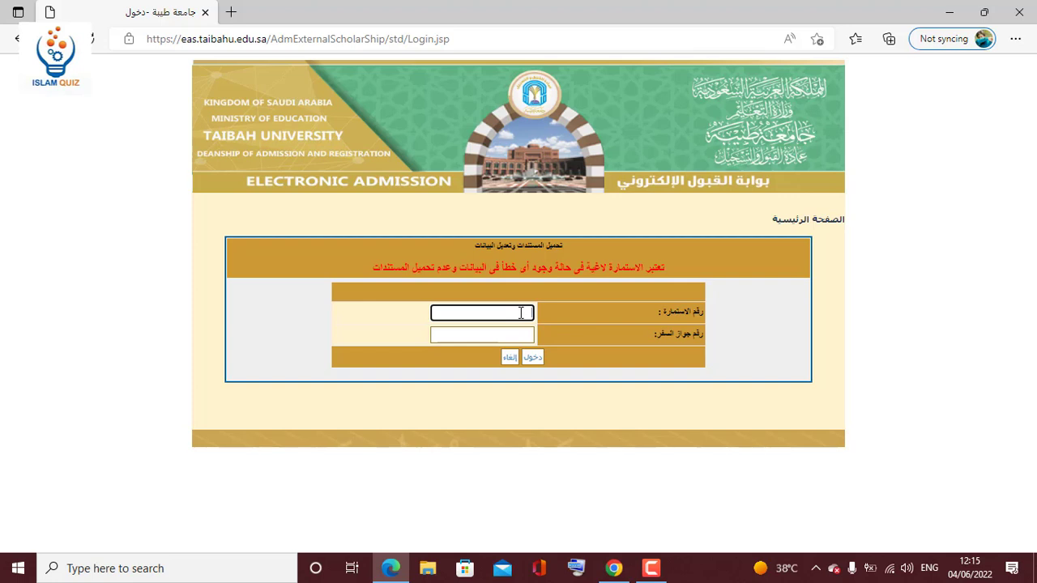
pyautogui.hotkey('ctrl', 'v')
pyautogui.click(517, 334)
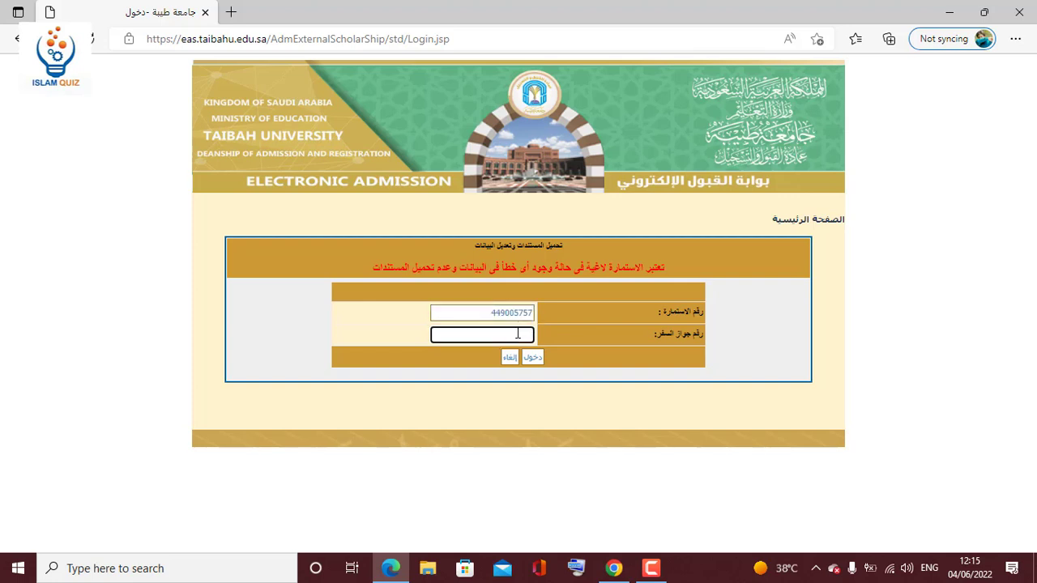
pyautogui.write('••')
pyautogui.write('•••••••')
pyautogui.click(438, 336)
pyautogui.click(533, 358)
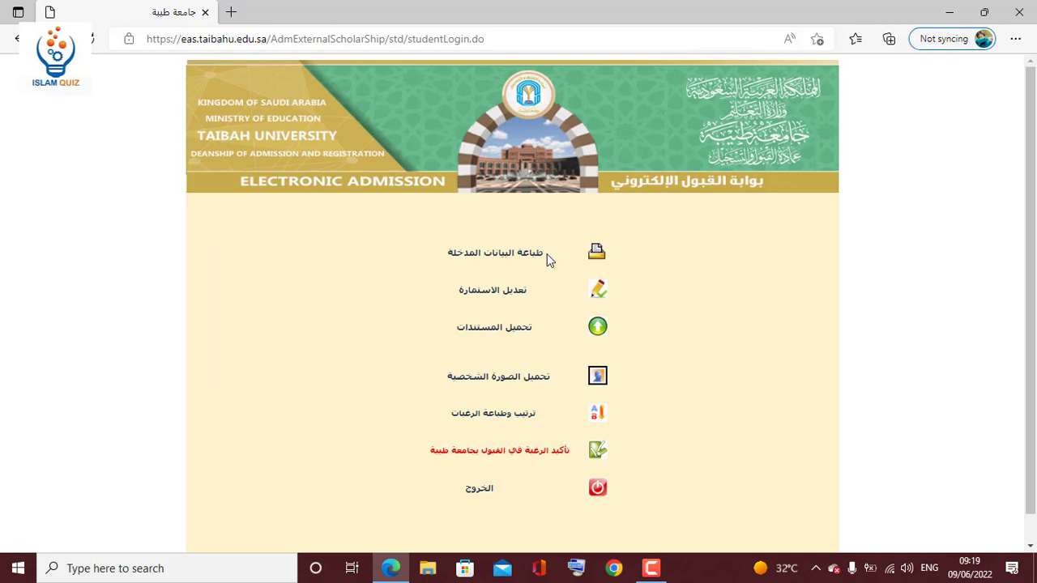
# Point out the print, edit-form, document-upload and photo-upload entries, then open تحميل المستندات.
pyautogui.moveTo(544, 254); pyautogui.dragTo(453, 256)
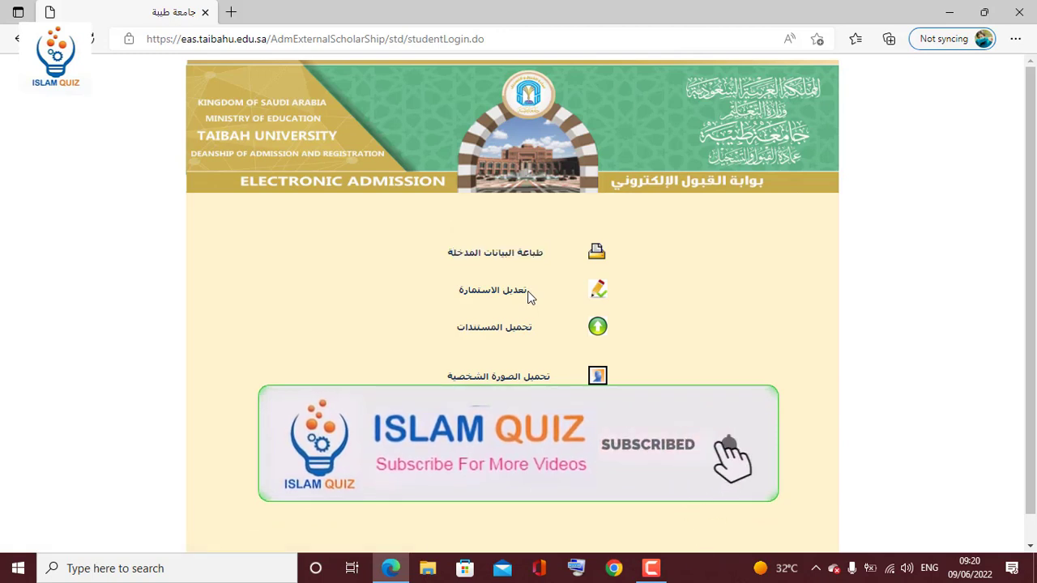
pyautogui.moveTo(528, 291); pyautogui.dragTo(454, 291)
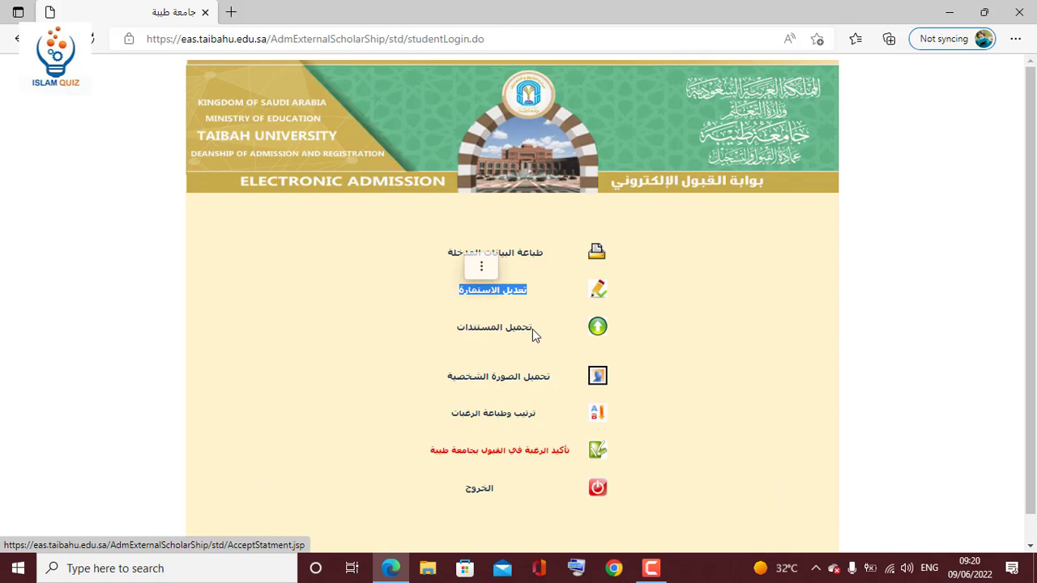
pyautogui.moveTo(532, 329); pyautogui.dragTo(460, 339)
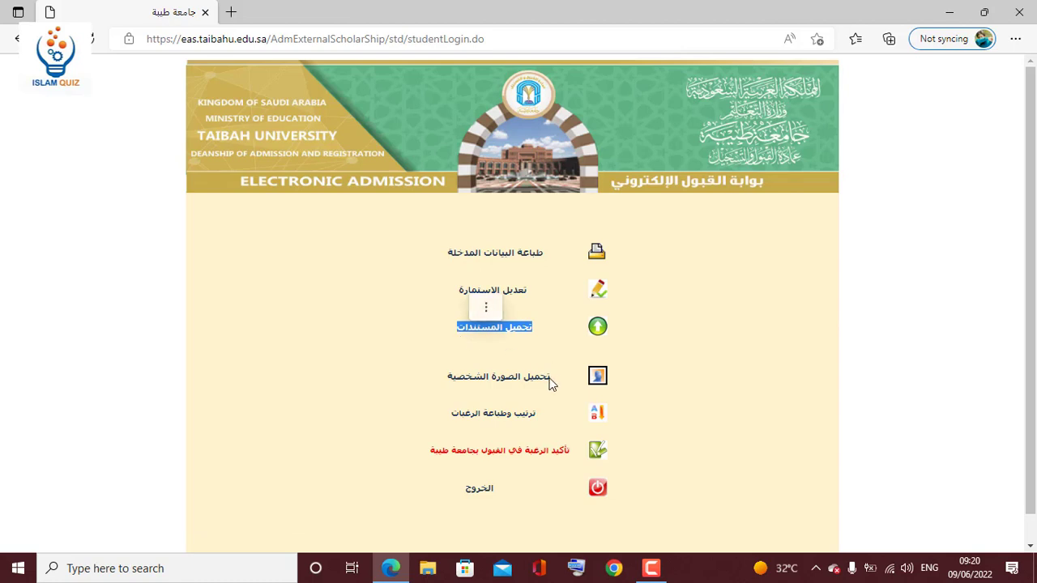
pyautogui.moveTo(551, 379); pyautogui.dragTo(449, 377)
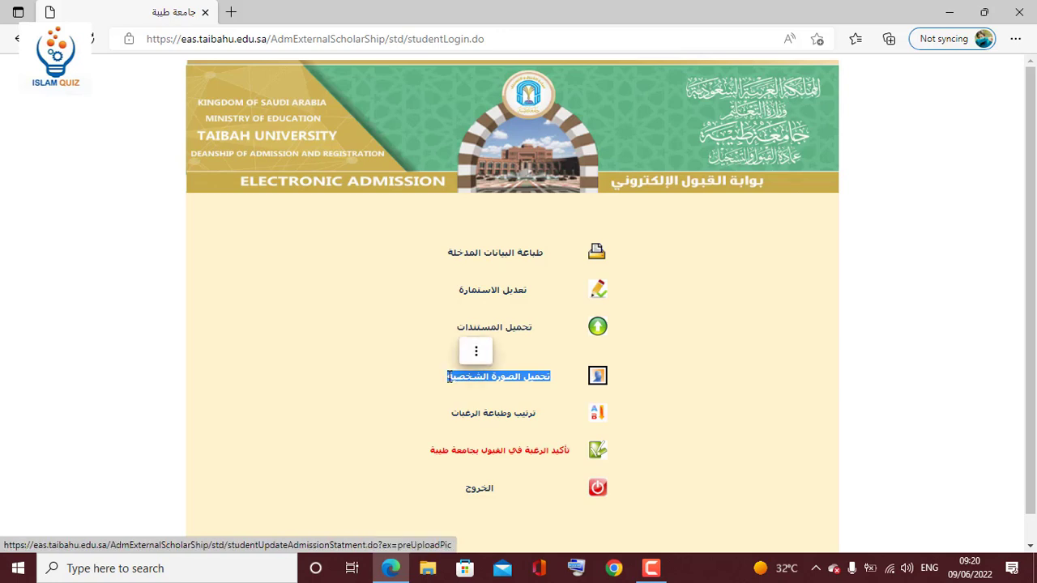
pyautogui.click(475, 350)
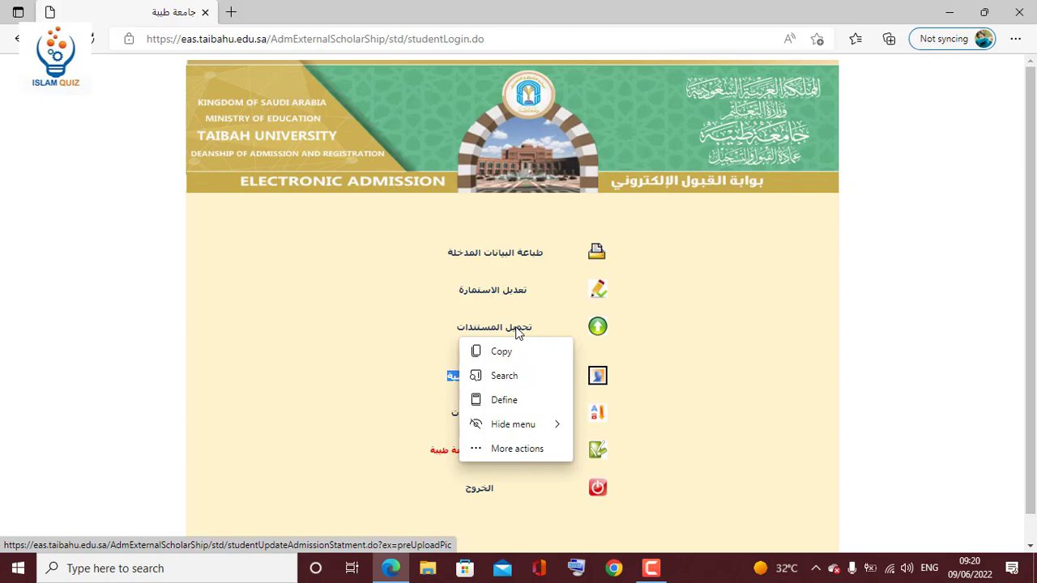
pyautogui.click(519, 332)
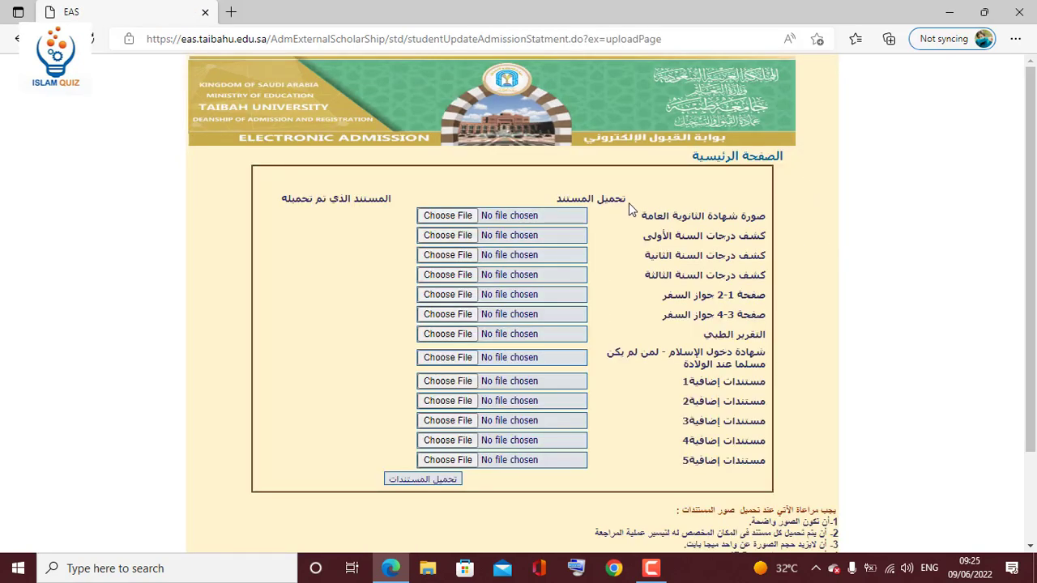
pyautogui.moveTo(629, 203); pyautogui.dragTo(553, 203)
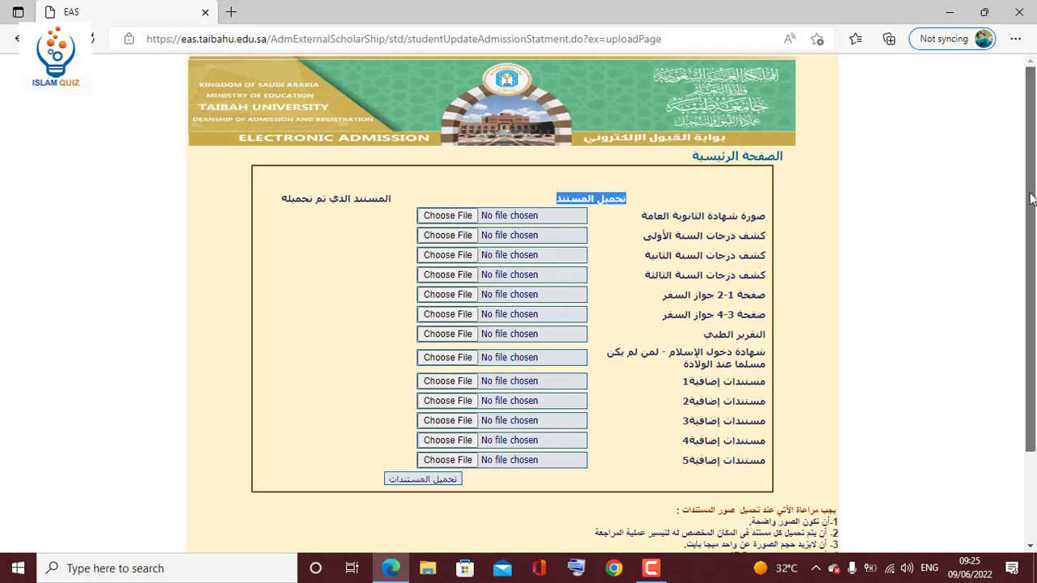
pyautogui.moveTo(1031, 199); pyautogui.dragTo(1032, 284)
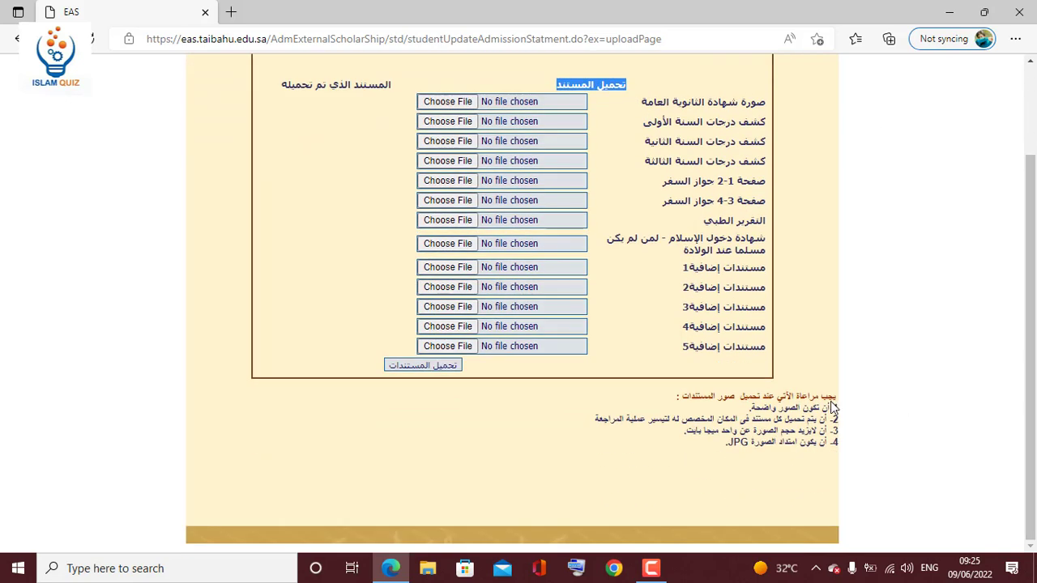
pyautogui.moveTo(830, 408); pyautogui.dragTo(748, 408)
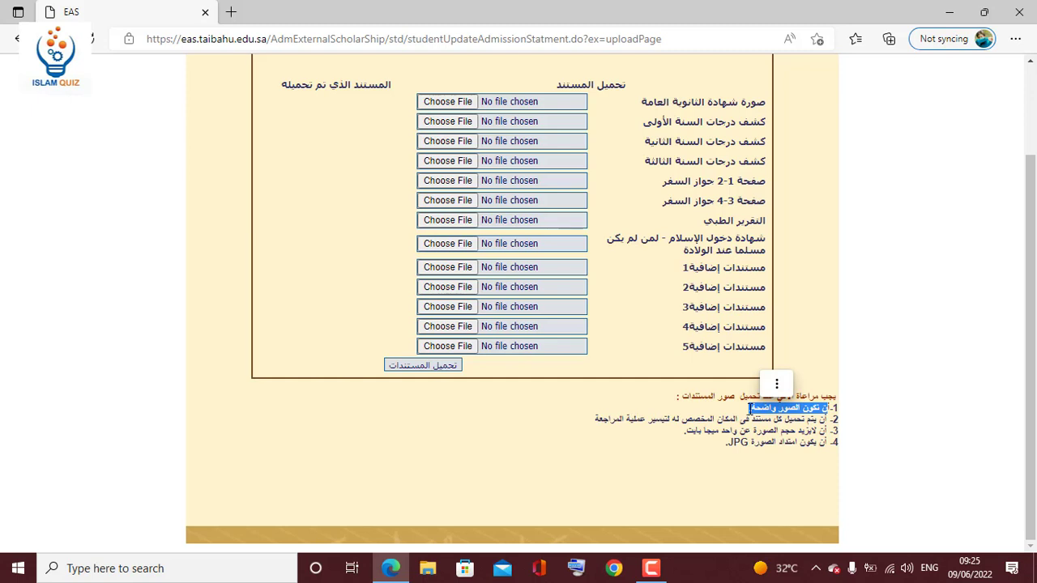
pyautogui.moveTo(828, 419); pyautogui.dragTo(780, 421)
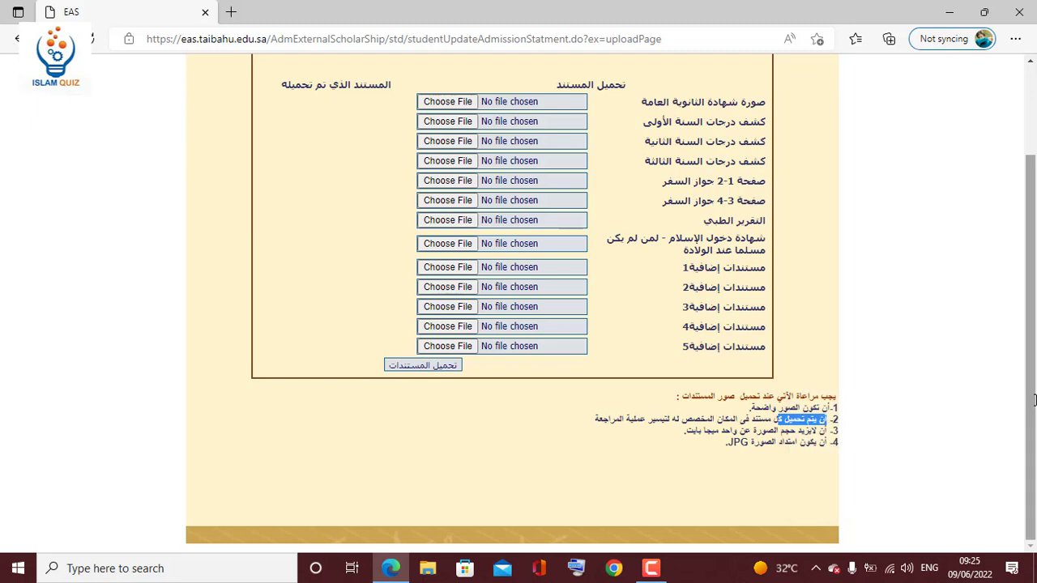
pyautogui.click(797, 428)
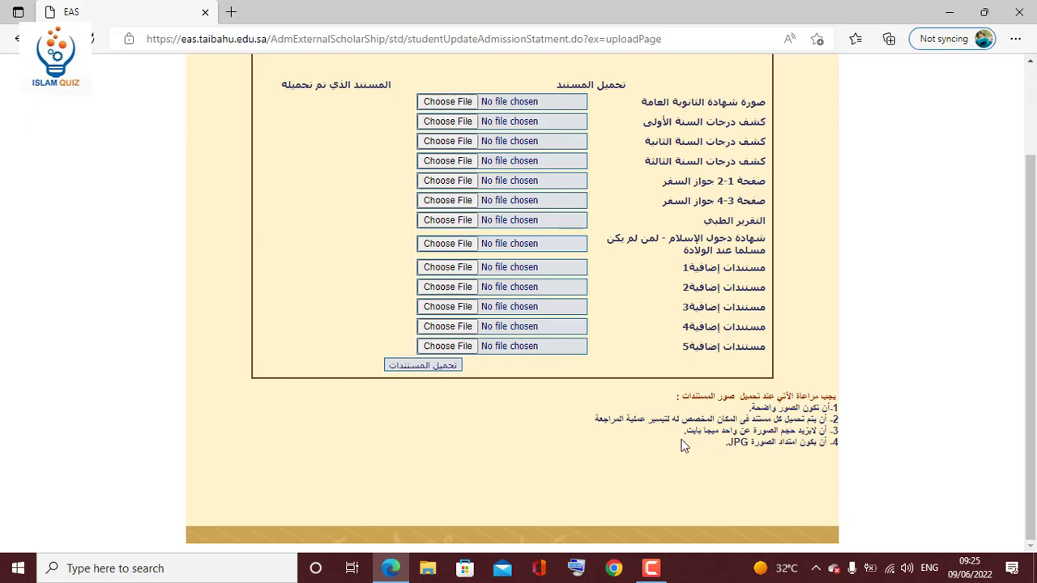
pyautogui.moveTo(806, 431); pyautogui.dragTo(681, 433)
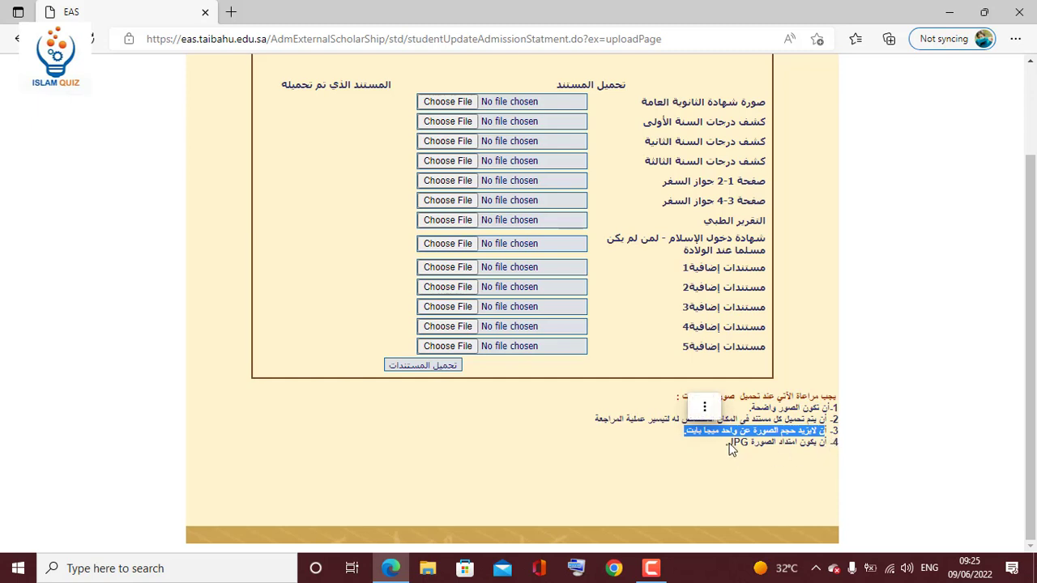
pyautogui.moveTo(732, 450); pyautogui.dragTo(751, 445)
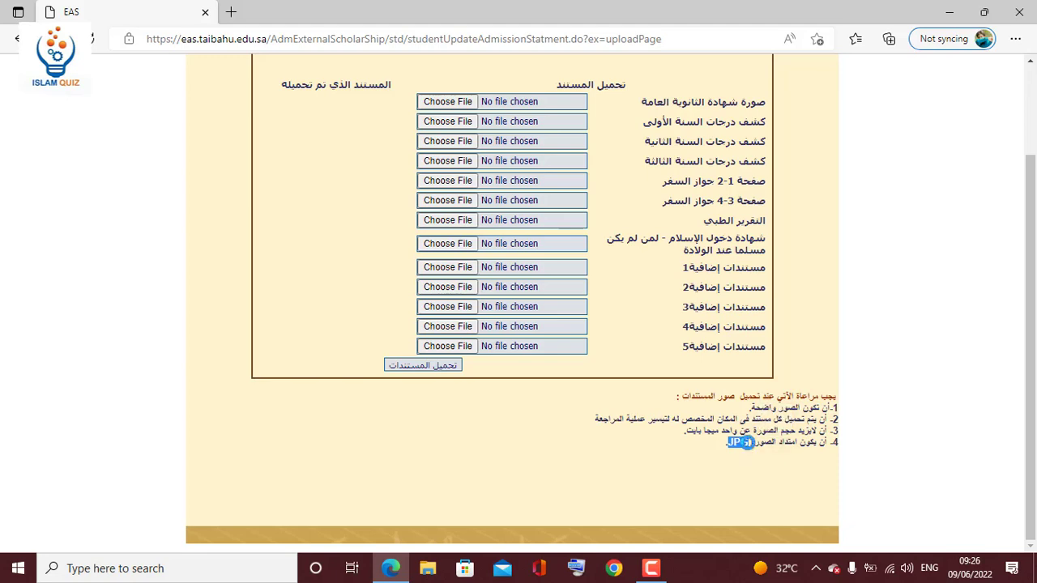
pyautogui.click(749, 444)
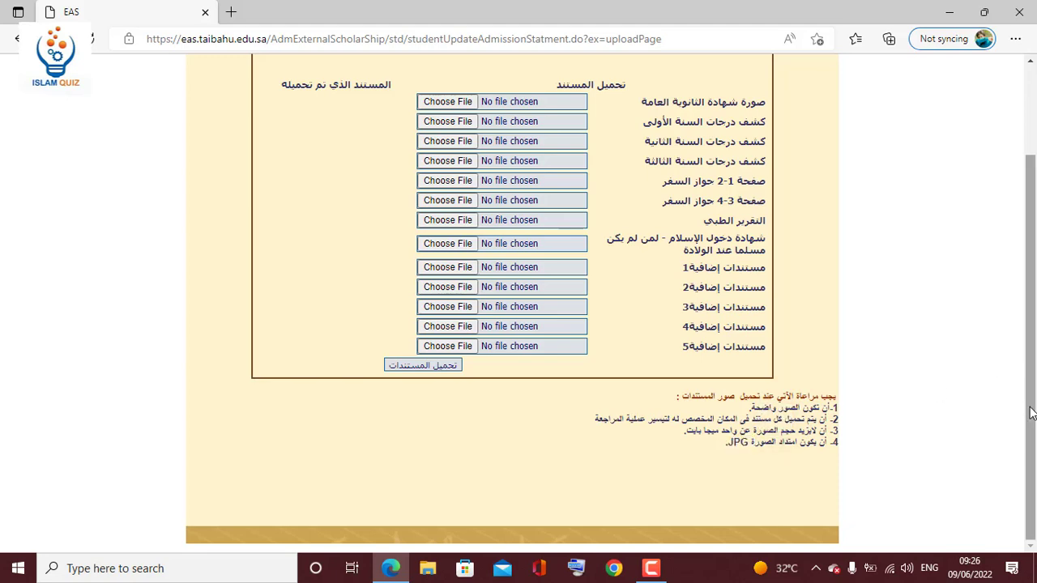
pyautogui.scroll(2, 1032, 412)
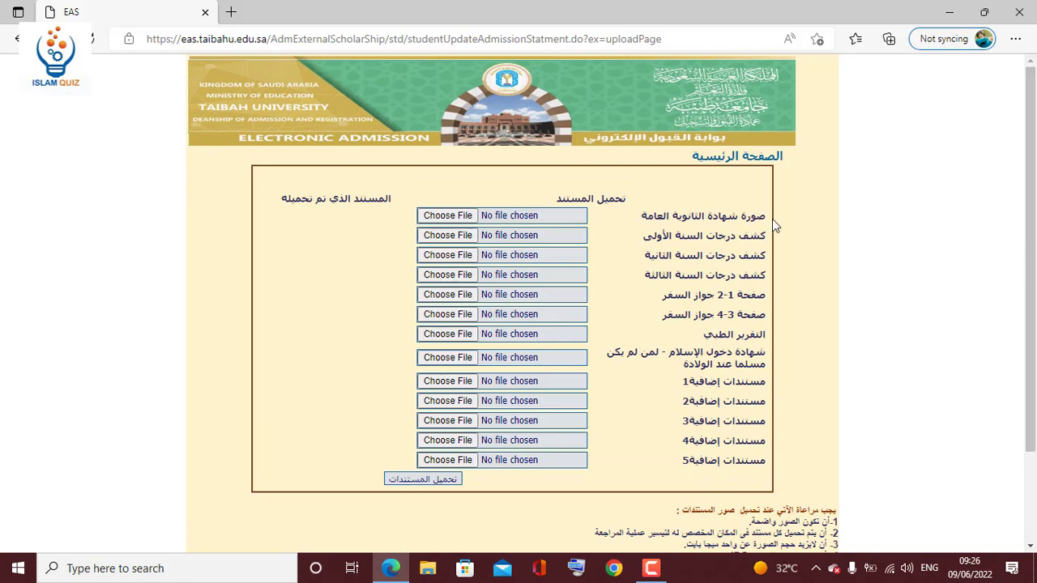
pyautogui.moveTo(768, 217); pyautogui.dragTo(642, 217)
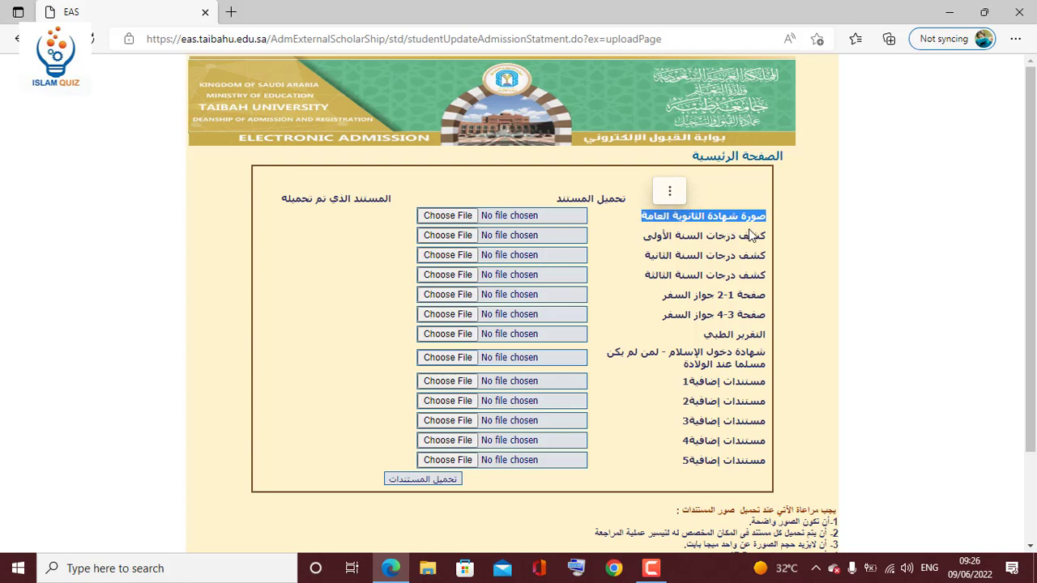
pyautogui.moveTo(768, 240); pyautogui.dragTo(648, 240)
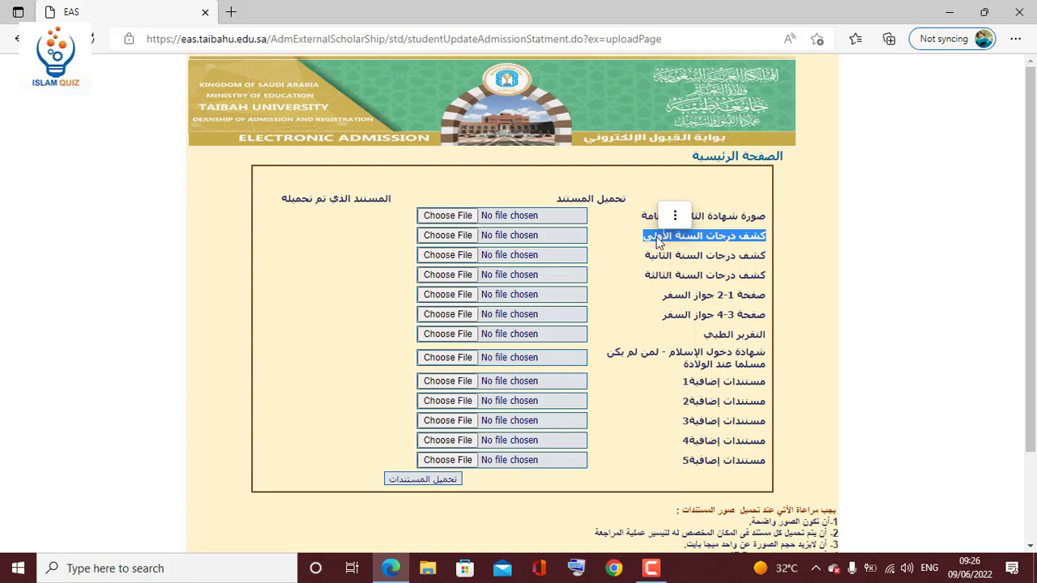
pyautogui.click(703, 236)
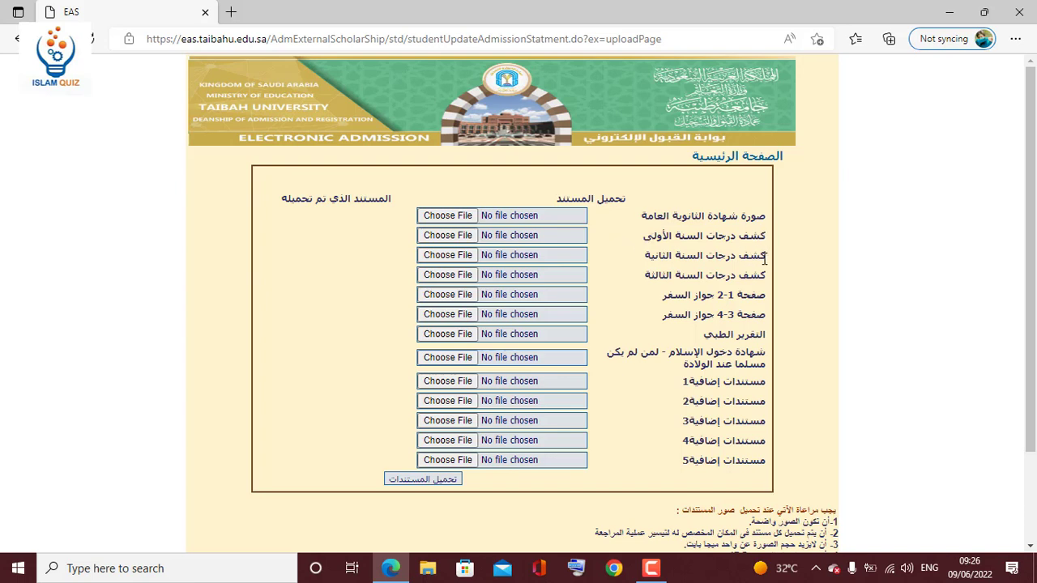
pyautogui.moveTo(765, 257); pyautogui.dragTo(646, 256)
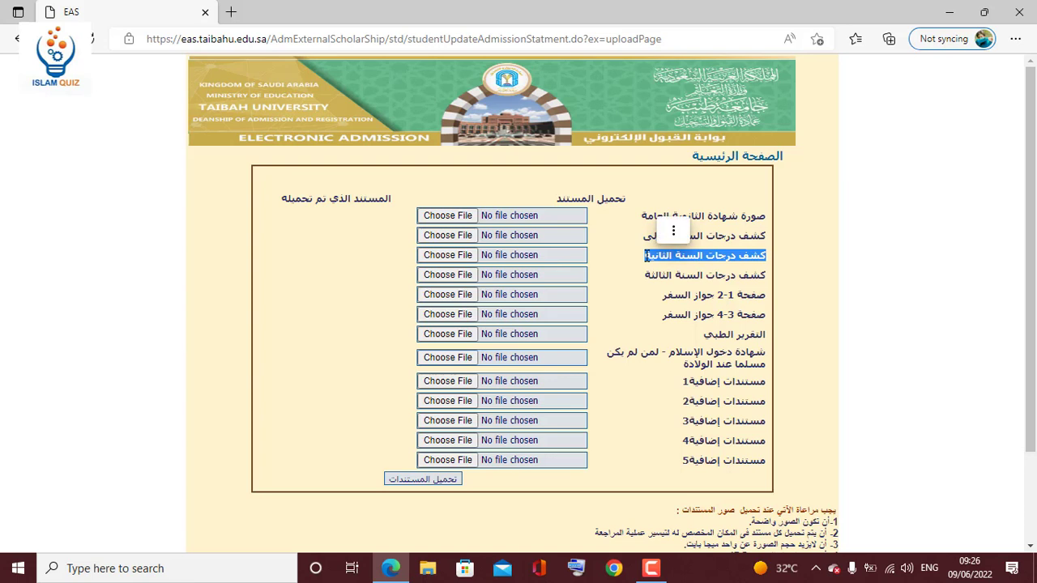
pyautogui.click(663, 257)
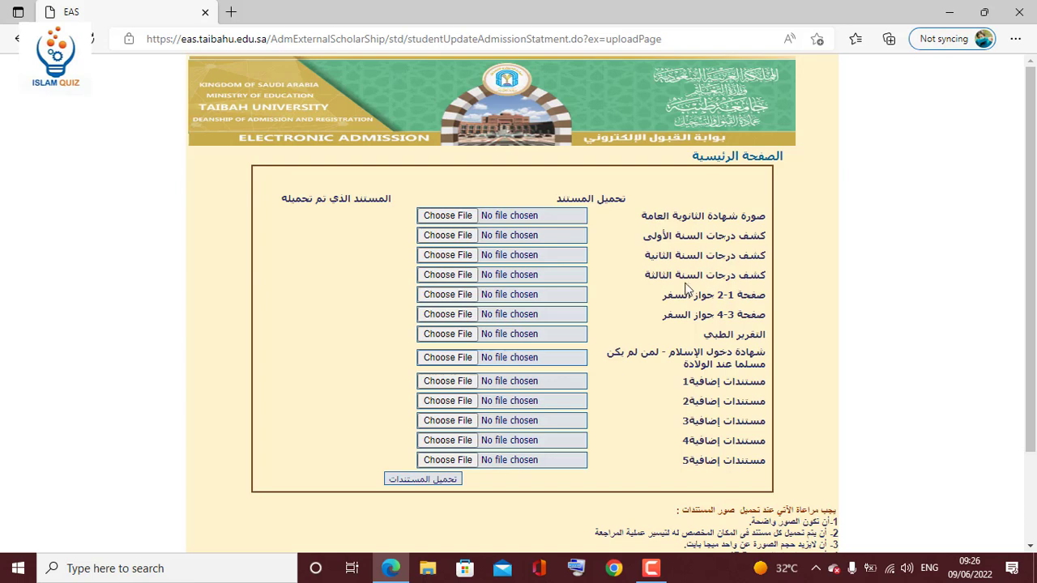
pyautogui.moveTo(765, 276); pyautogui.dragTo(646, 278)
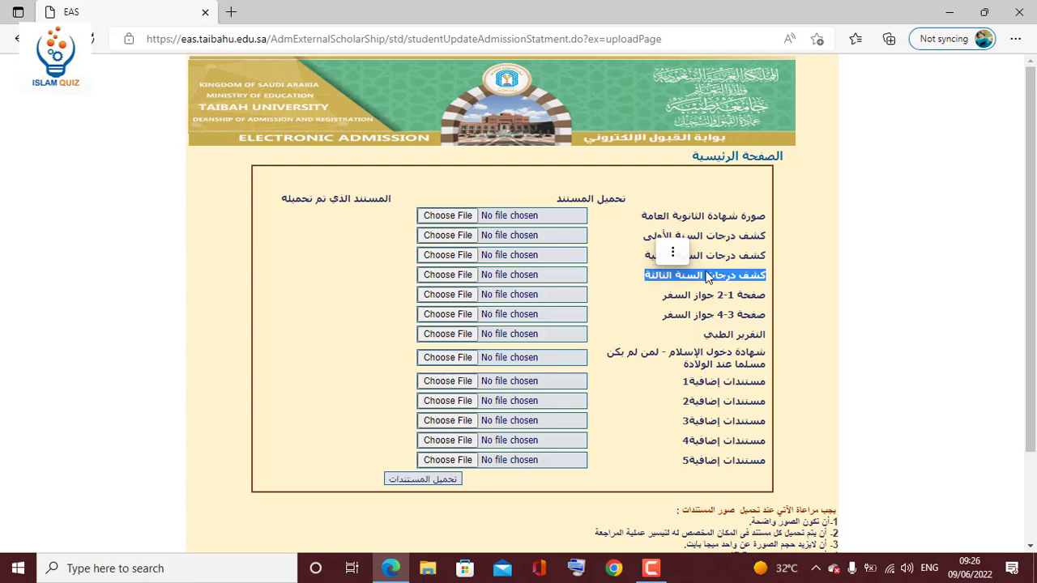
pyautogui.click(673, 251)
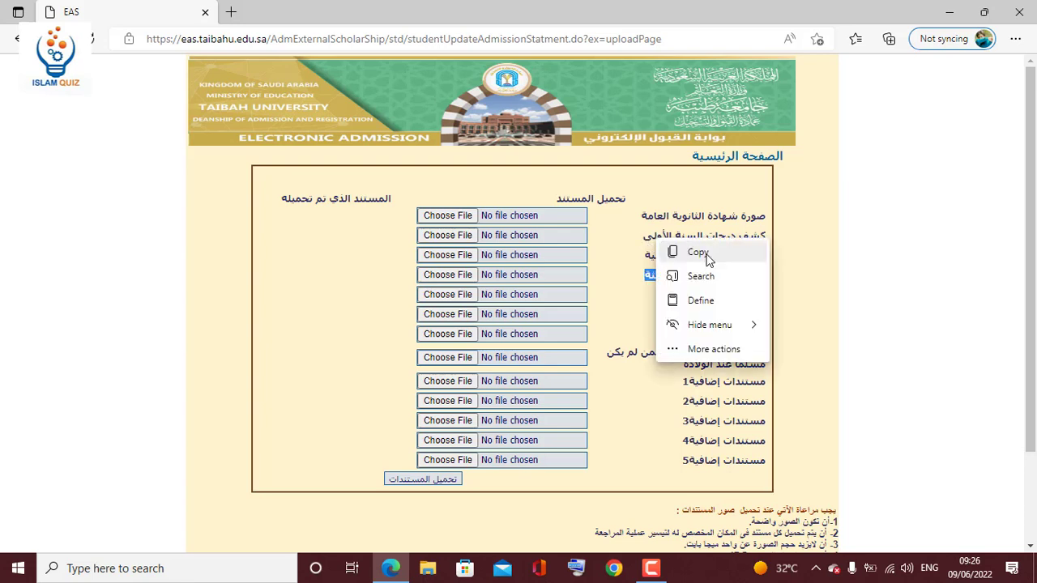
pyautogui.click(690, 258)
pyautogui.click(690, 258)
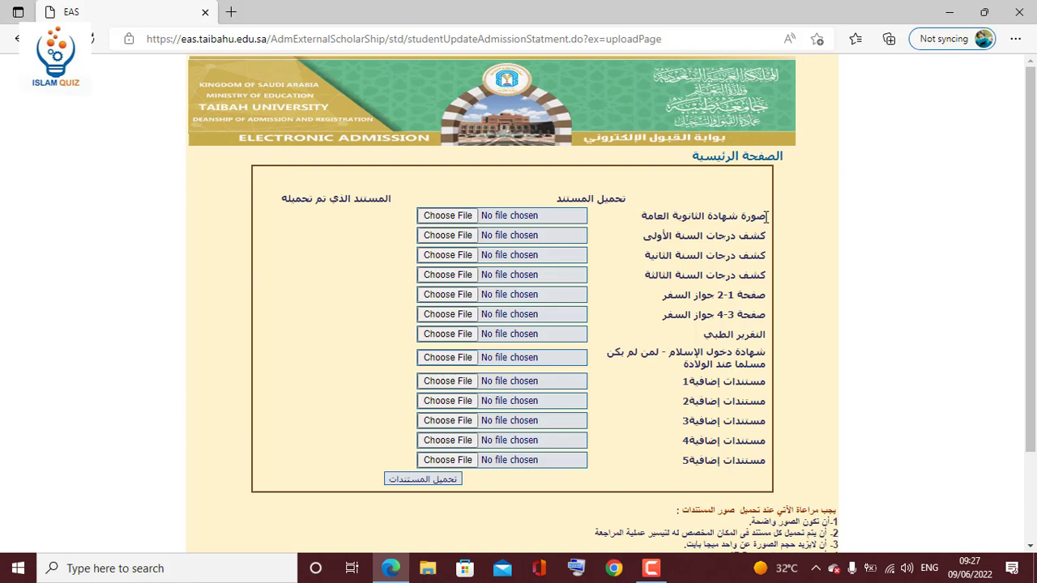
pyautogui.moveTo(765, 216); pyautogui.dragTo(642, 217)
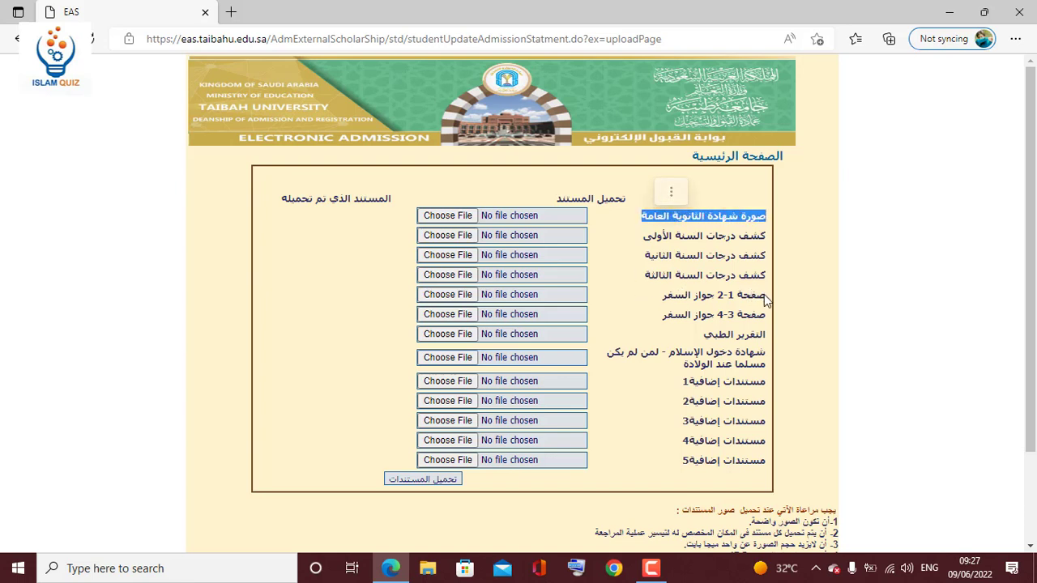
pyautogui.moveTo(766, 300); pyautogui.dragTo(663, 303)
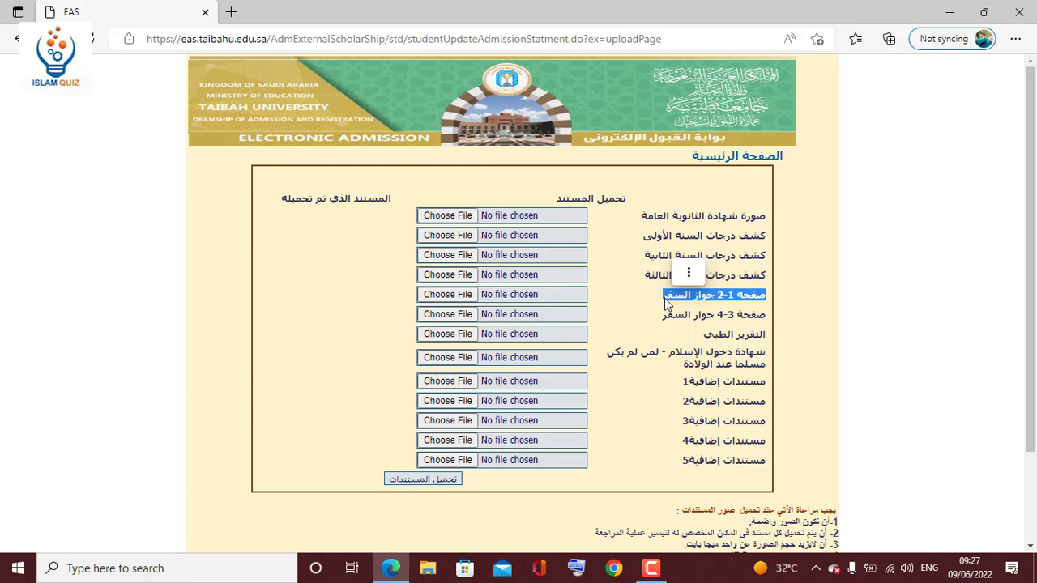
pyautogui.click(666, 303)
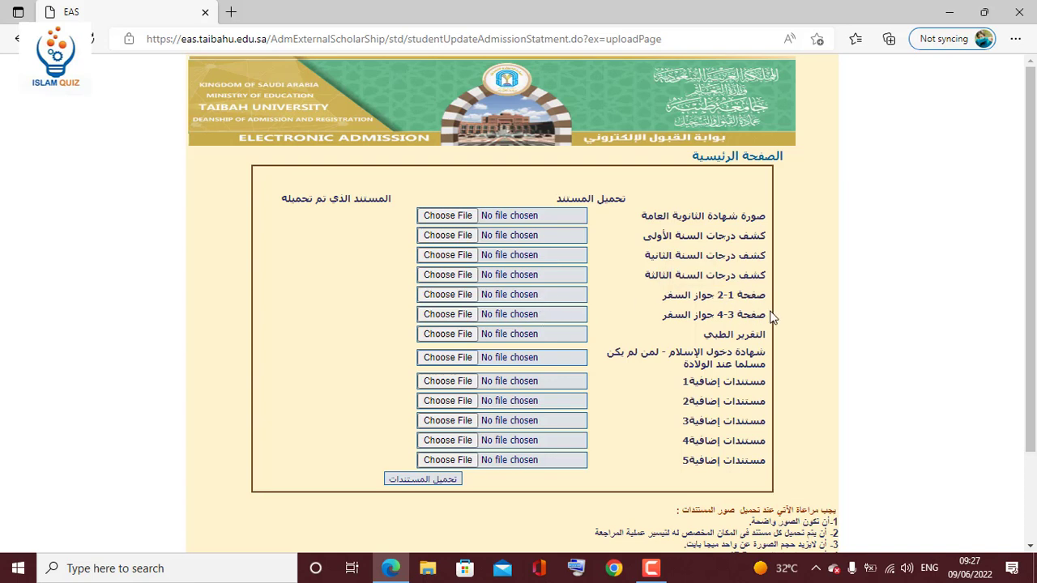
pyautogui.moveTo(767, 316); pyautogui.dragTo(654, 318)
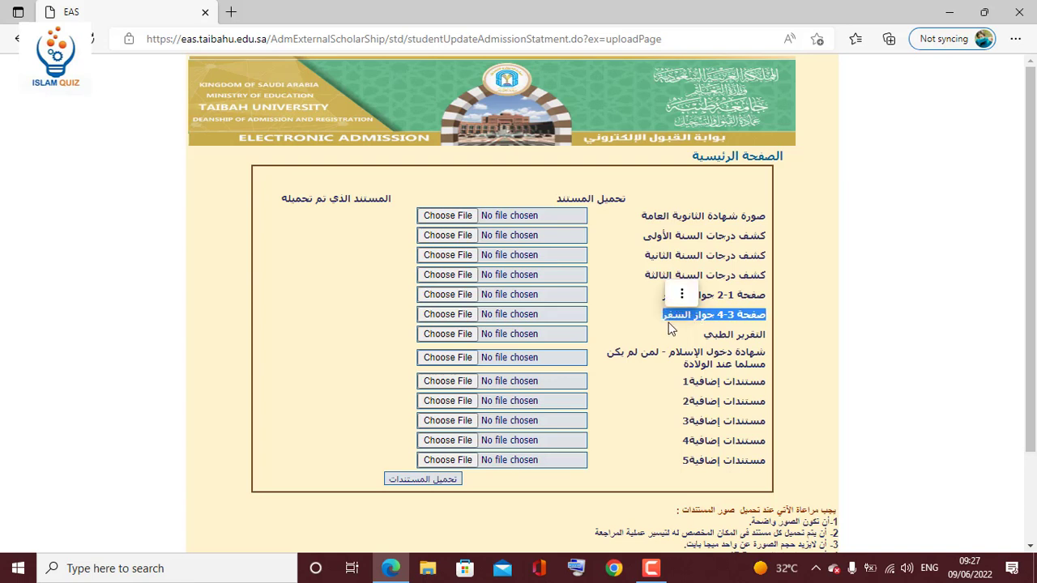
pyautogui.click(670, 328)
pyautogui.moveTo(766, 335); pyautogui.dragTo(700, 337)
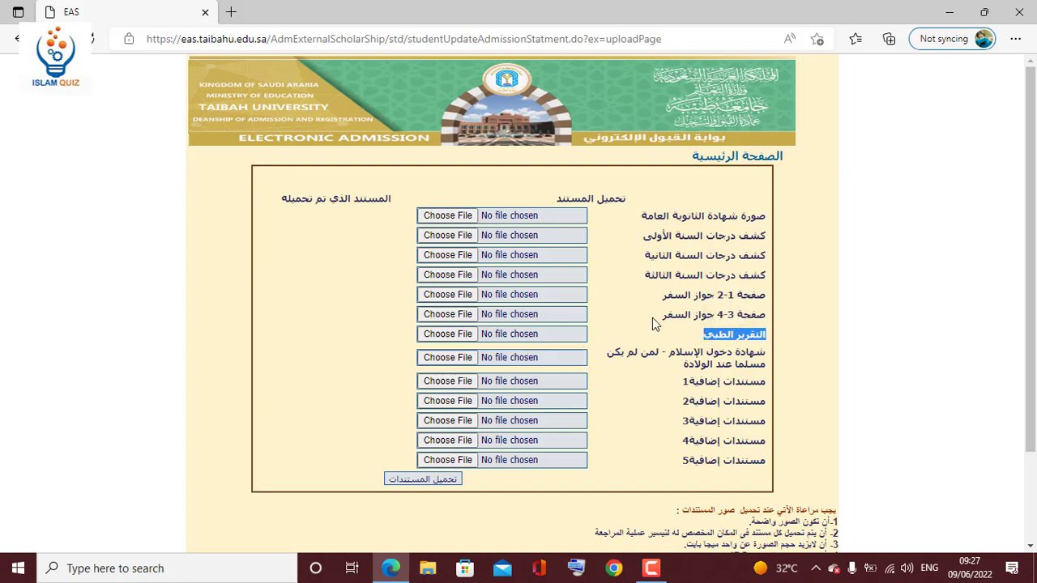
pyautogui.click(764, 353)
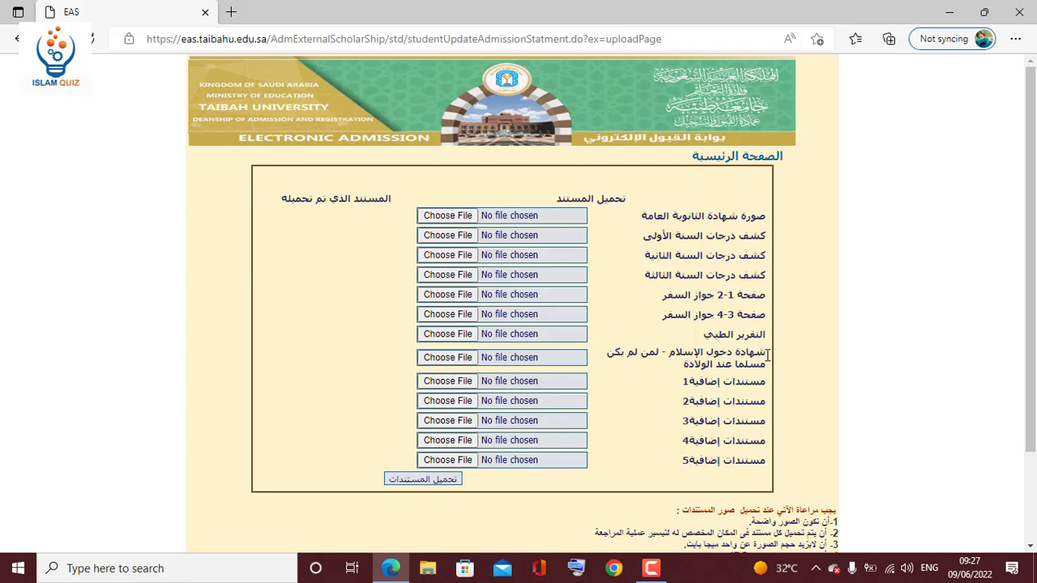
pyautogui.moveTo(766, 355); pyautogui.dragTo(645, 354)
pyautogui.click(659, 368)
pyautogui.moveTo(766, 393); pyautogui.dragTo(686, 428)
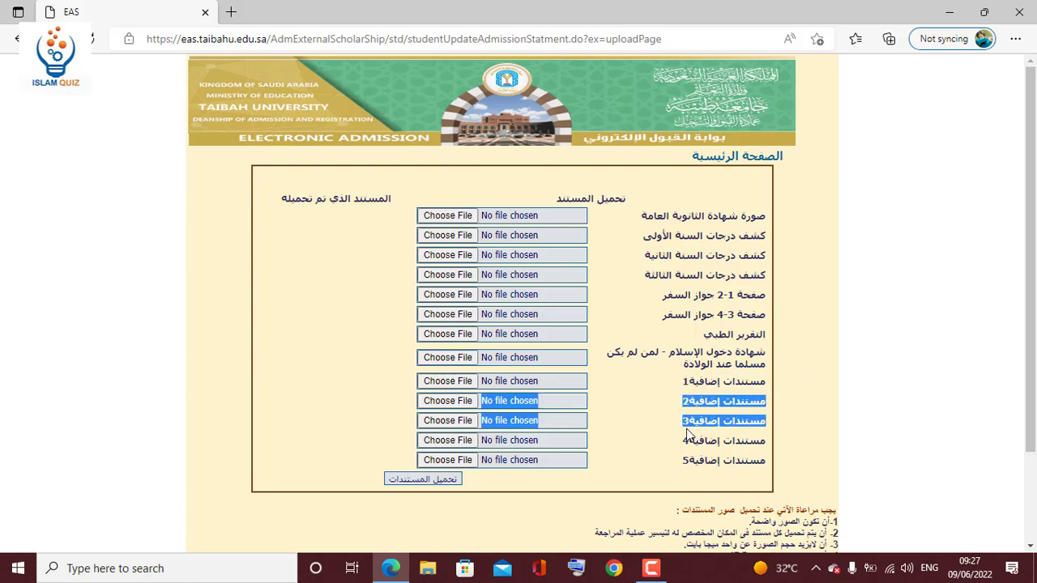
pyautogui.click(672, 414)
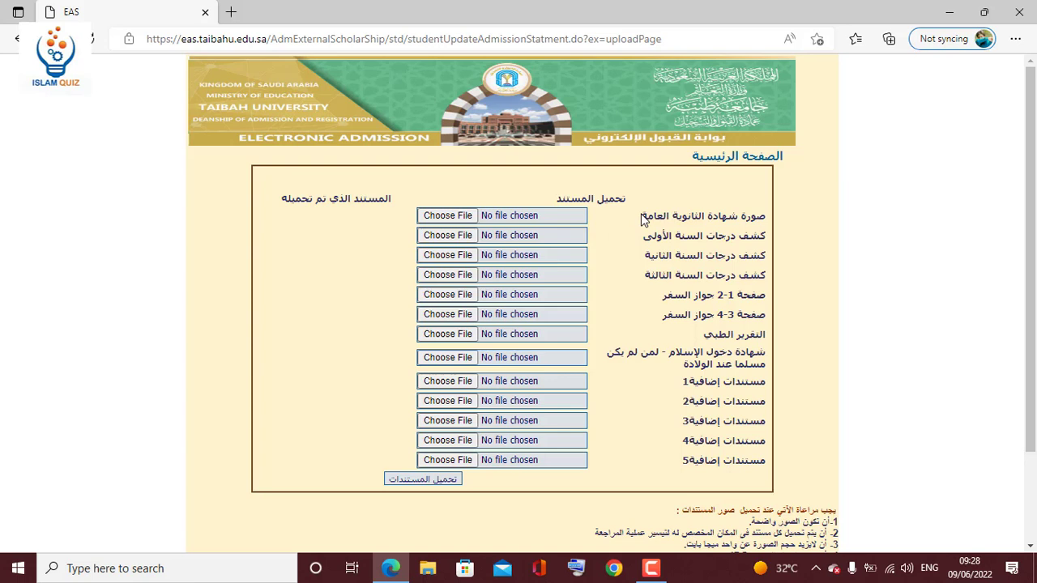
pyautogui.moveTo(642, 219); pyautogui.dragTo(753, 216)
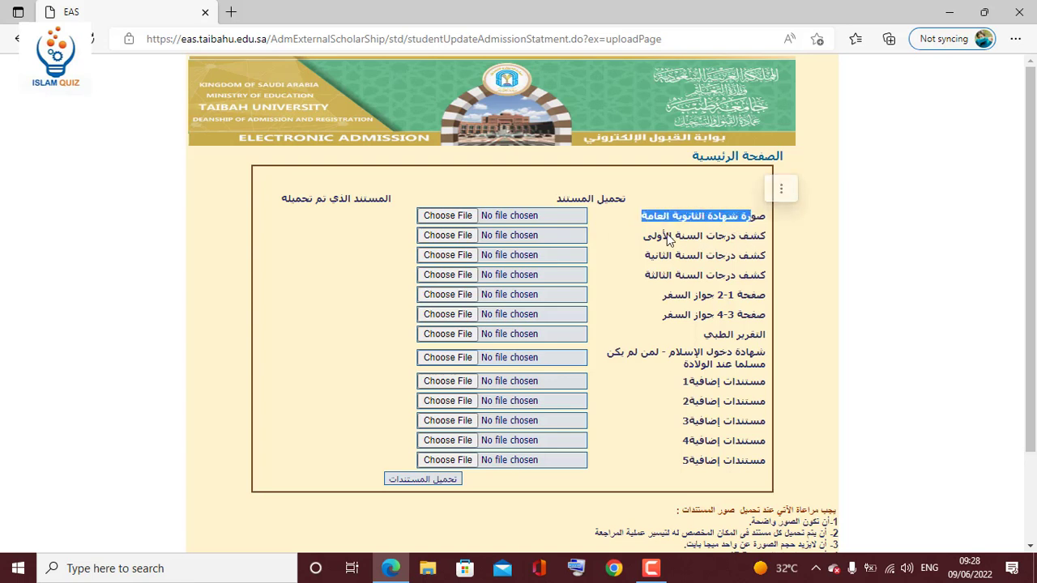
pyautogui.click(622, 225)
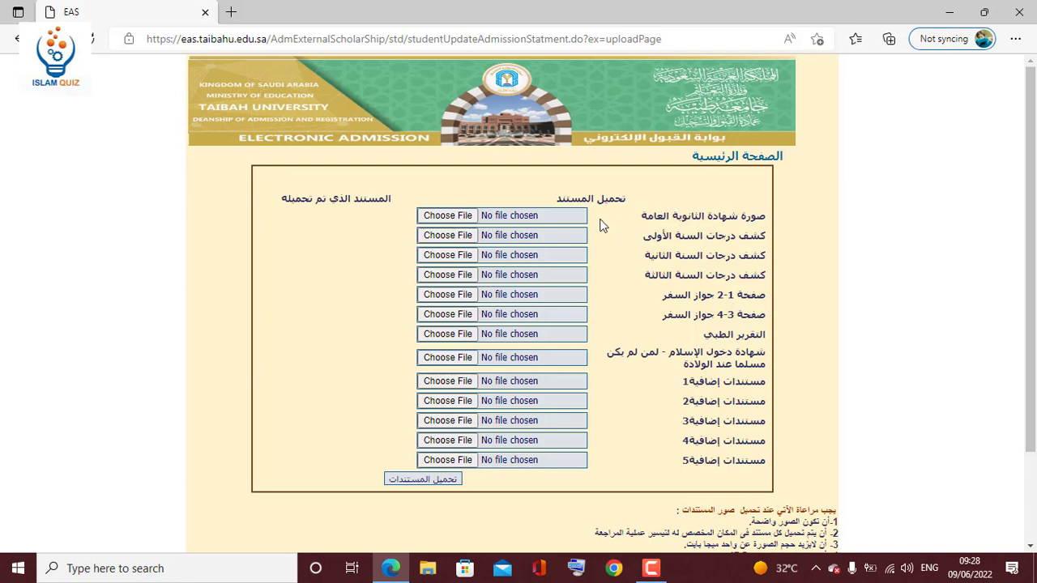
# Choose the header1 - Copy (2) image for the high school certificate.
pyautogui.click(544, 215)
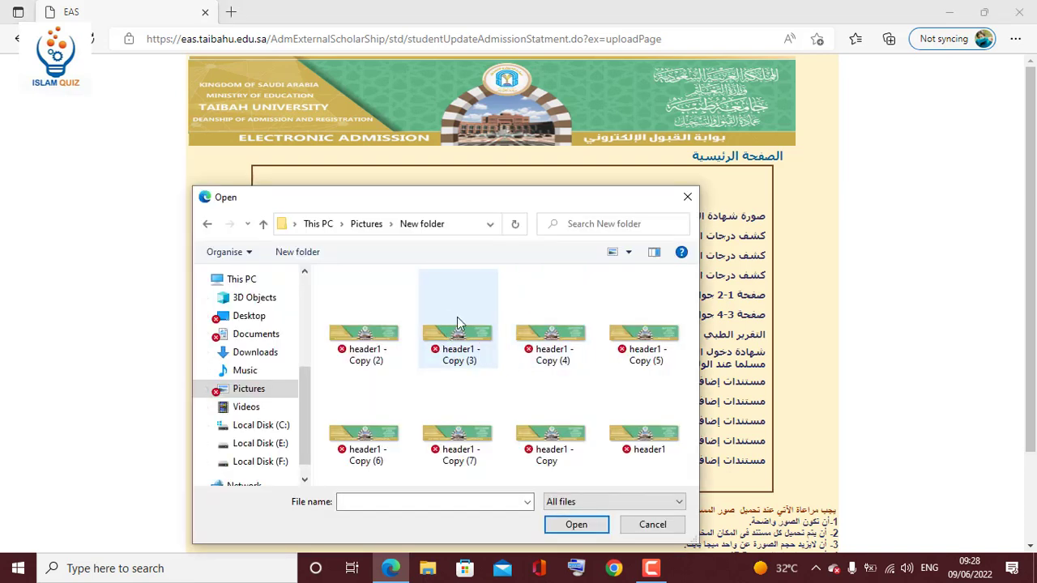
pyautogui.click(375, 338)
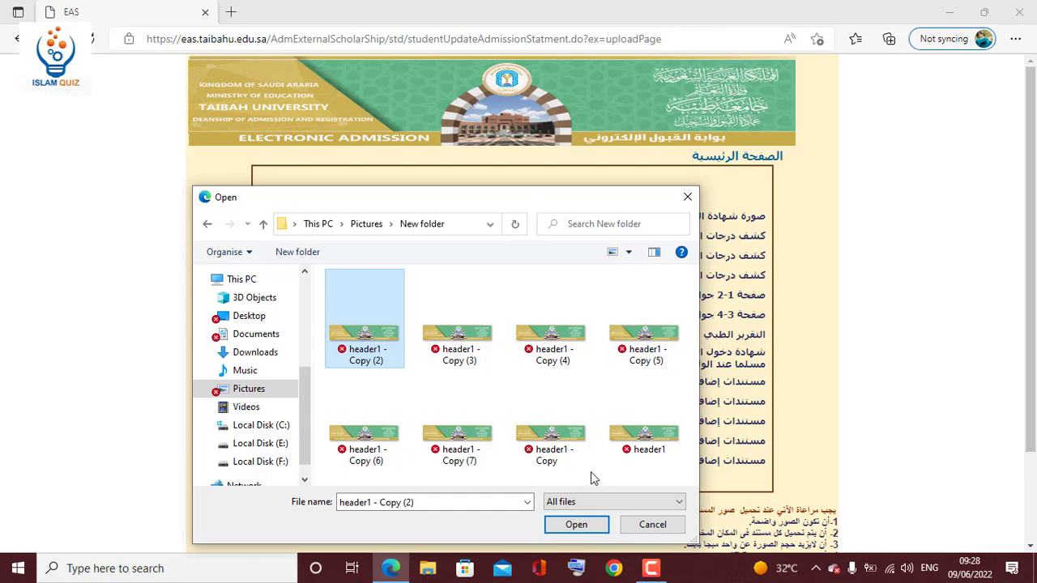
pyautogui.click(588, 525)
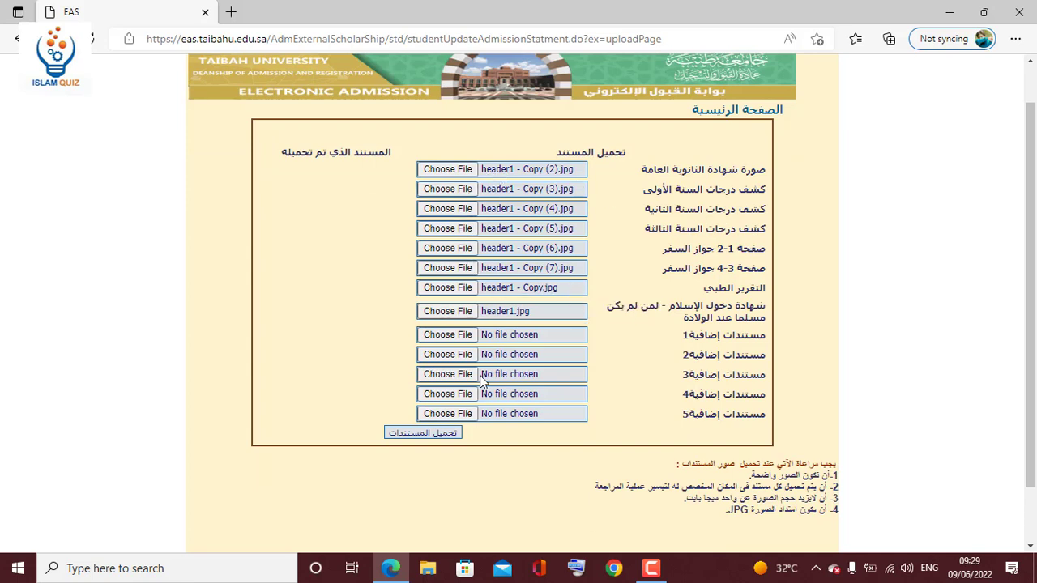
# Upload the chosen documents, note the success message, and go to the personal photo page.
pyautogui.click(431, 434)
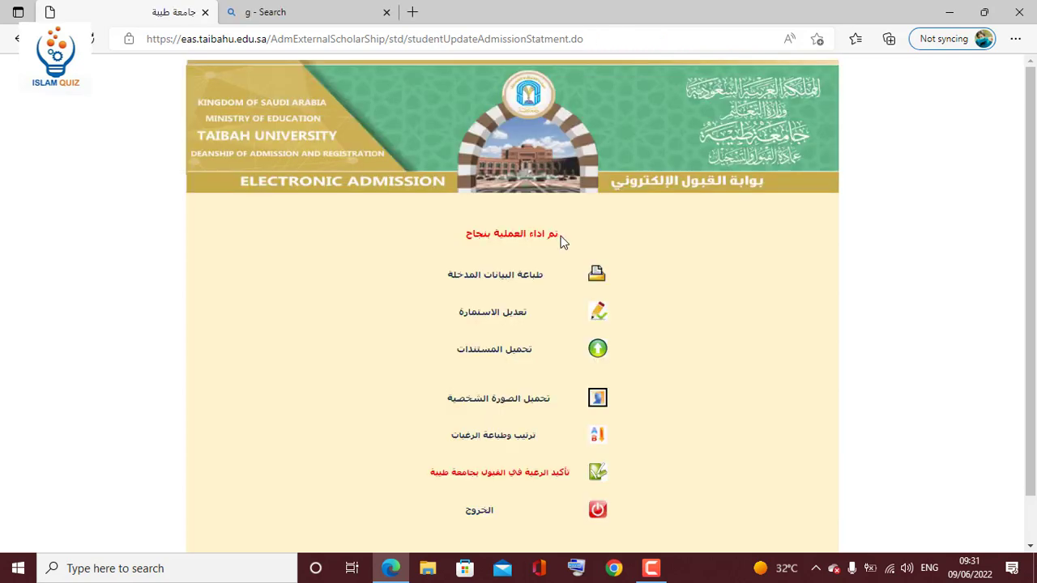
pyautogui.moveTo(559, 233); pyautogui.dragTo(465, 241)
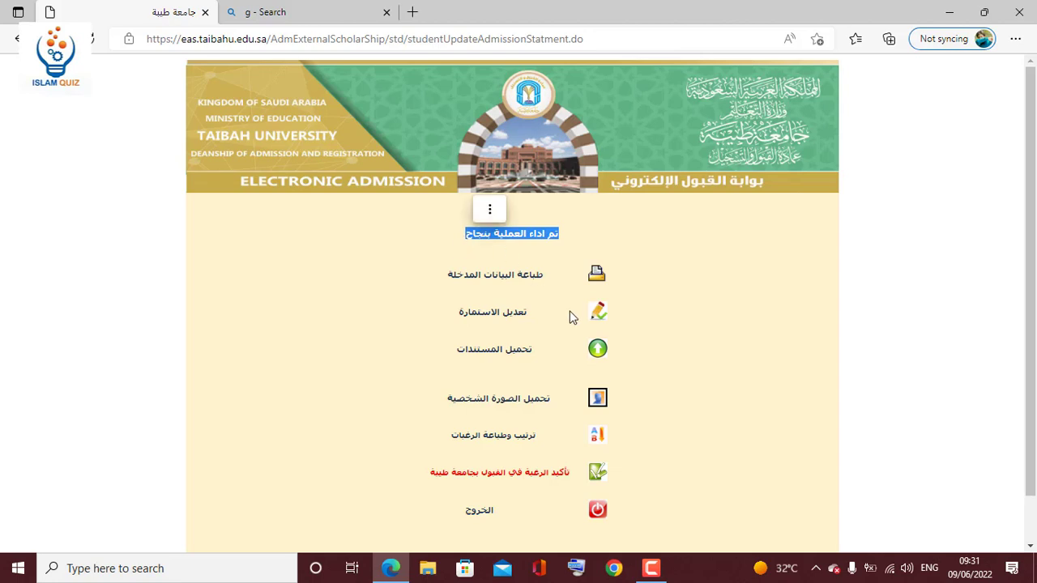
pyautogui.click(530, 407)
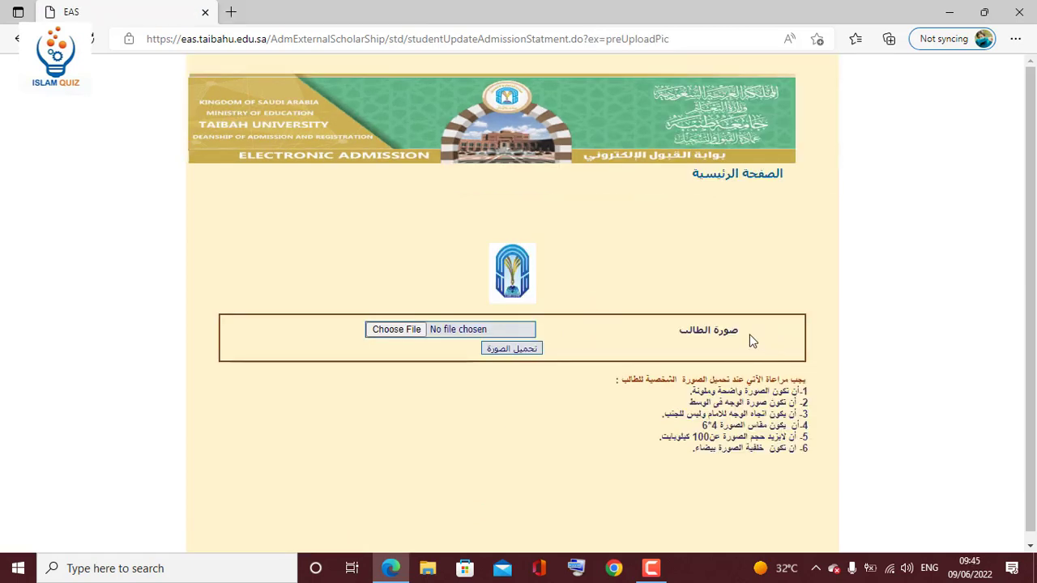
pyautogui.moveTo(742, 333); pyautogui.dragTo(683, 332)
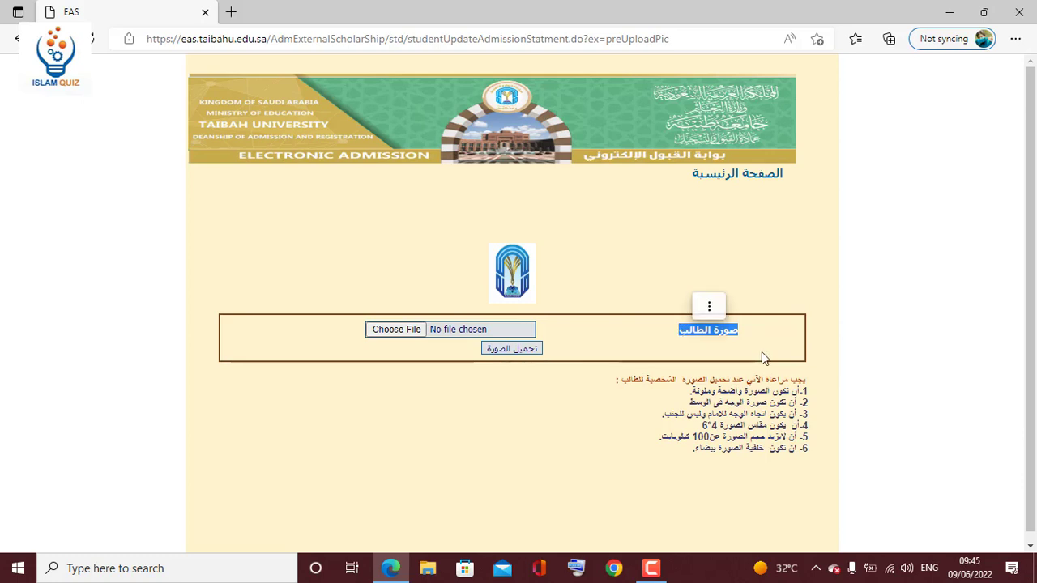
pyautogui.moveTo(808, 379); pyautogui.dragTo(620, 380)
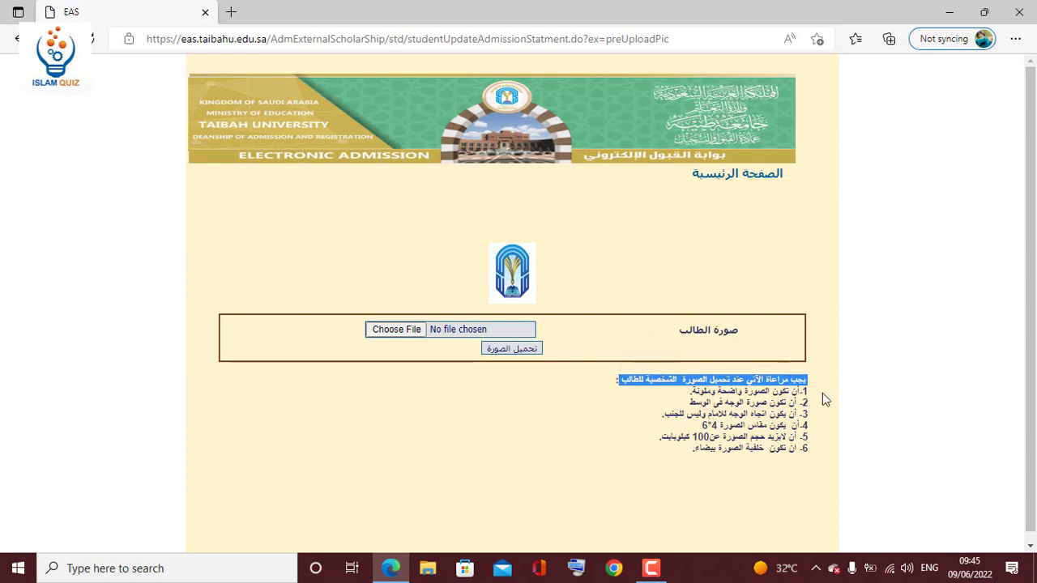
pyautogui.moveTo(798, 392); pyautogui.dragTo(681, 397)
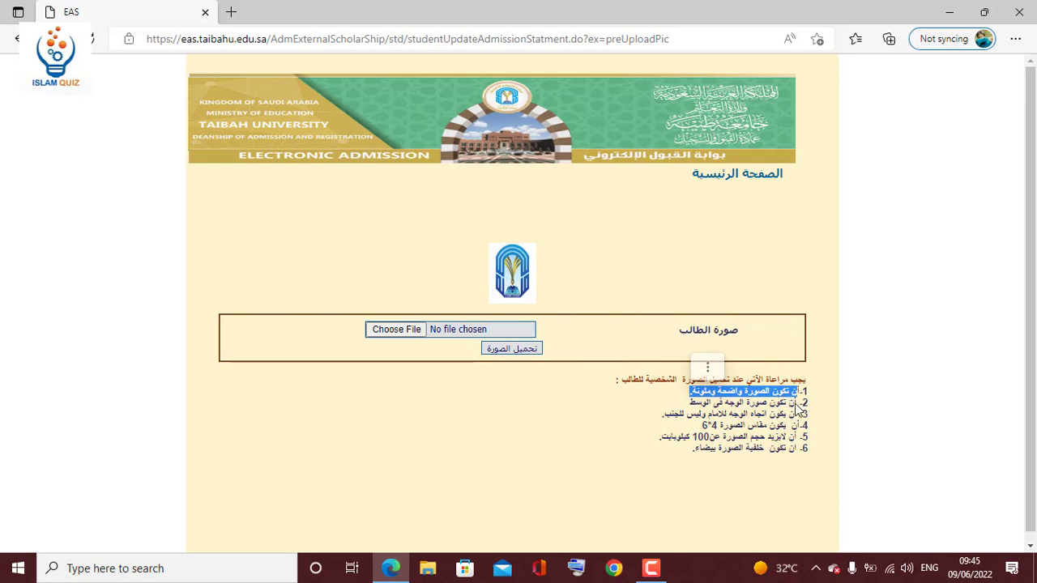
pyautogui.moveTo(798, 414); pyautogui.dragTo(681, 416)
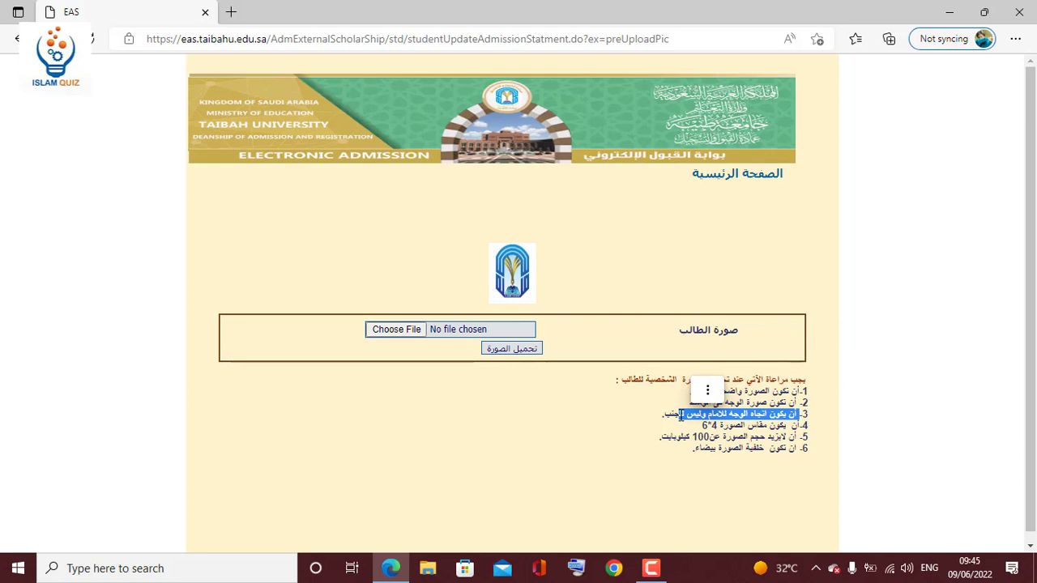
pyautogui.click(799, 427)
pyautogui.moveTo(798, 427); pyautogui.dragTo(702, 430)
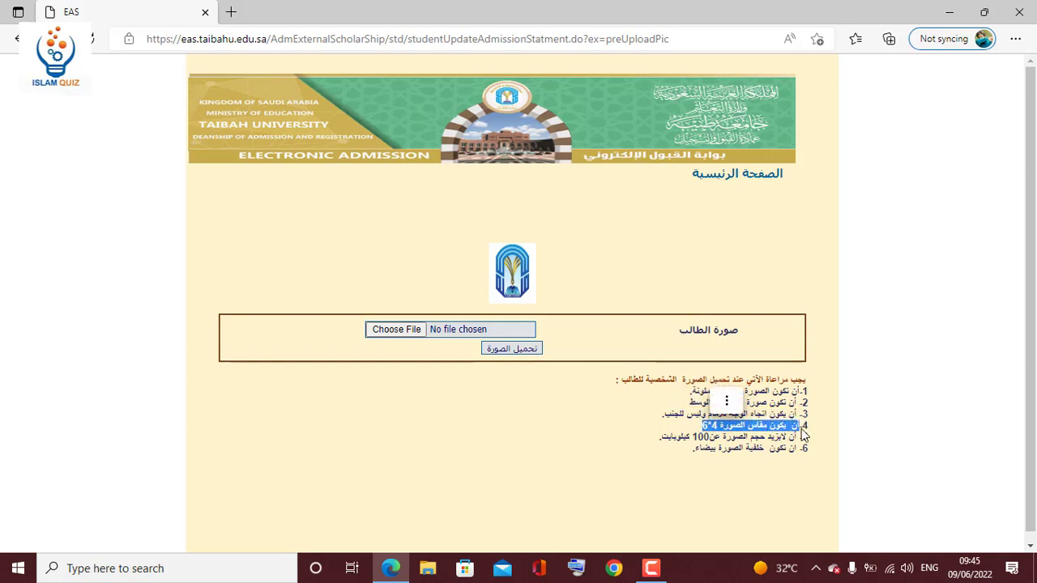
pyautogui.moveTo(799, 438); pyautogui.dragTo(719, 438)
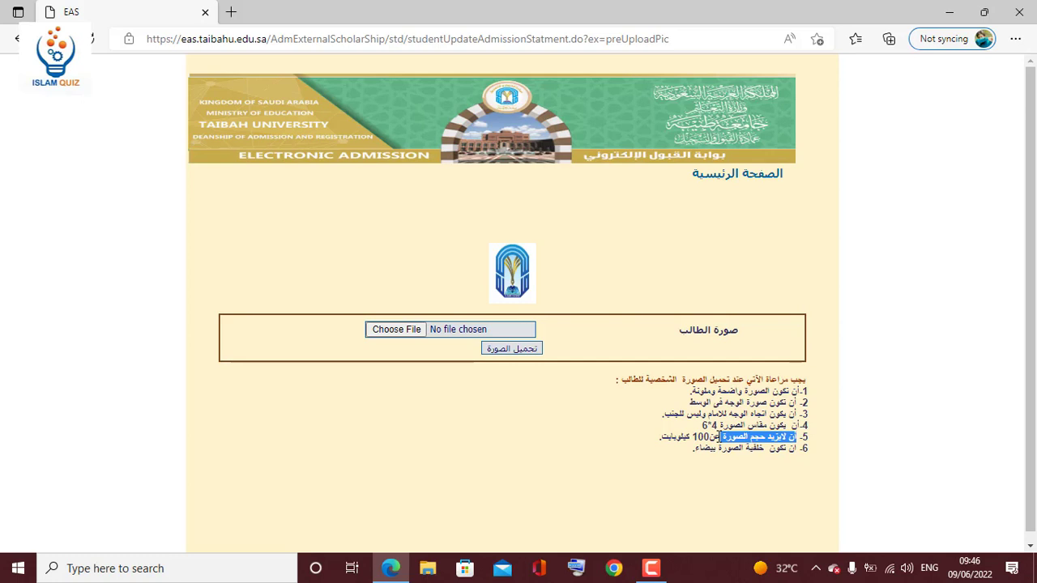
pyautogui.click(702, 438)
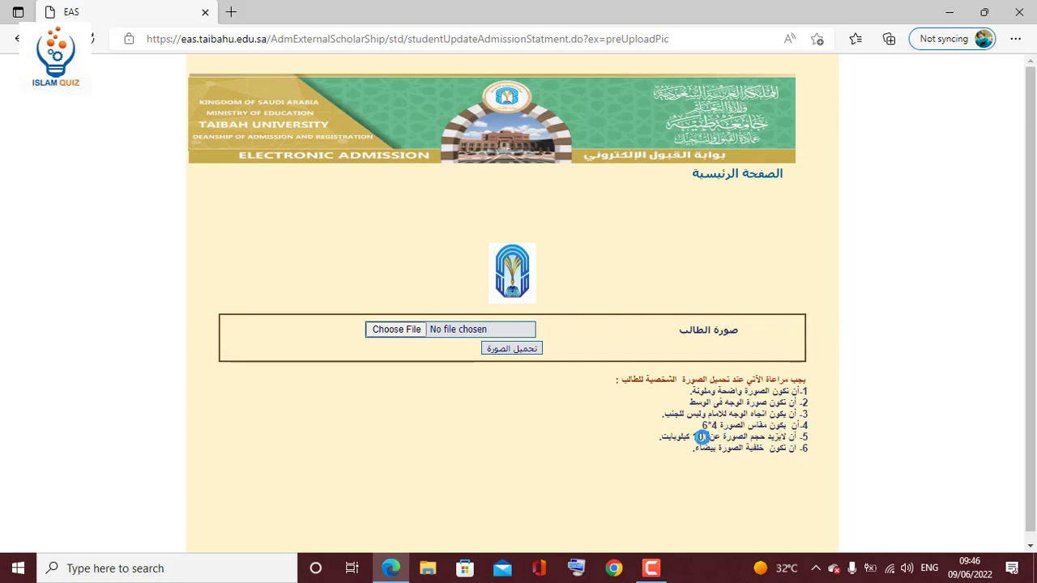
pyautogui.moveTo(701, 438); pyautogui.dragTo(711, 437)
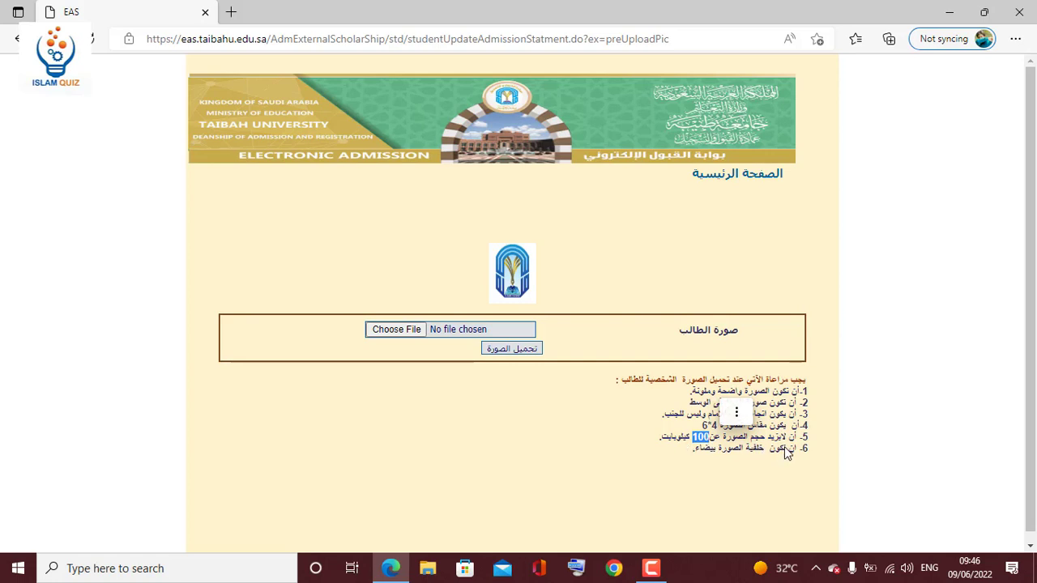
pyautogui.moveTo(797, 450); pyautogui.dragTo(697, 456)
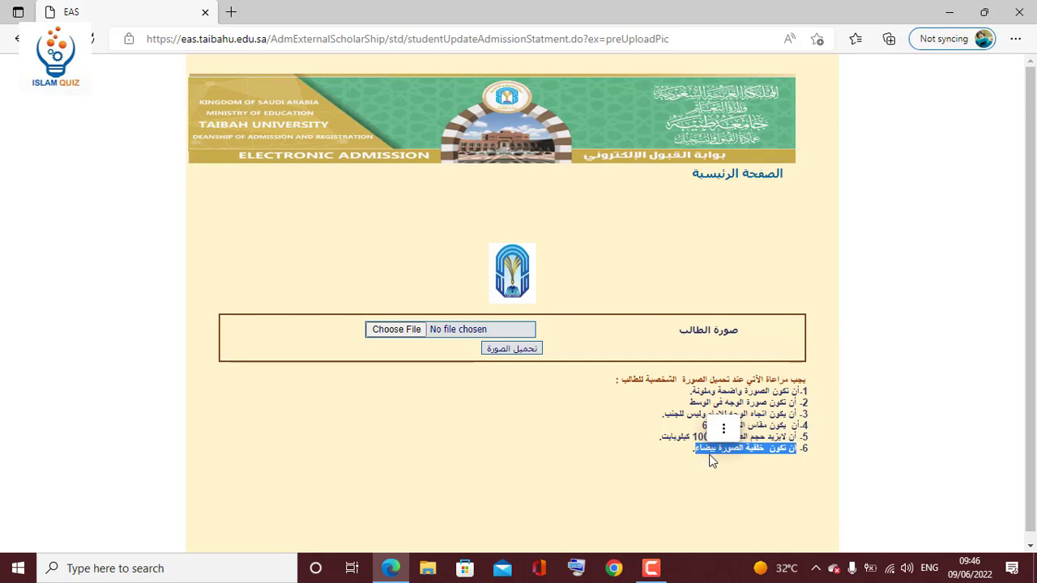
pyautogui.click(684, 455)
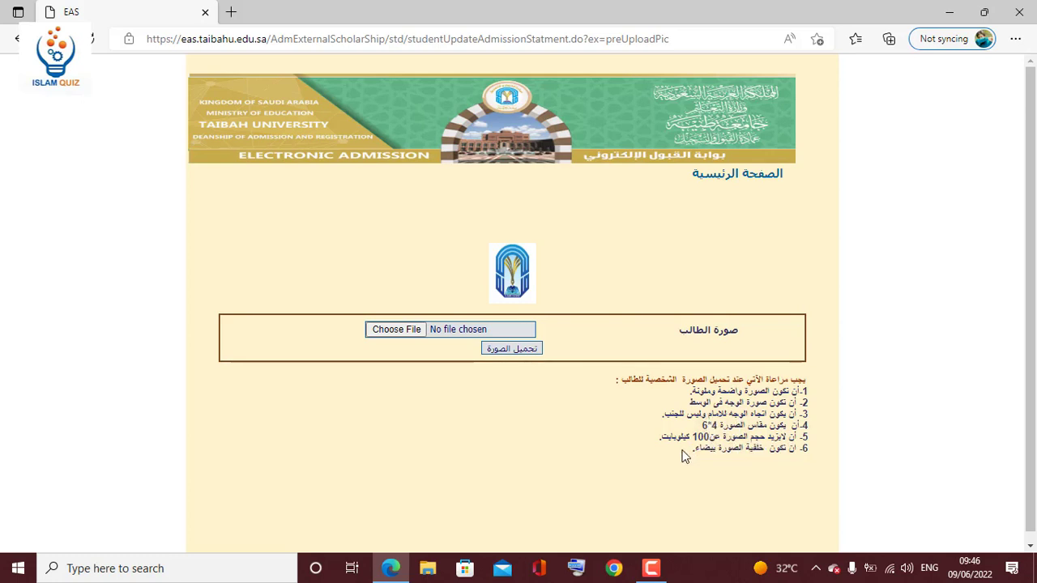
pyautogui.moveTo(697, 447); pyautogui.dragTo(801, 391)
pyautogui.click(771, 468)
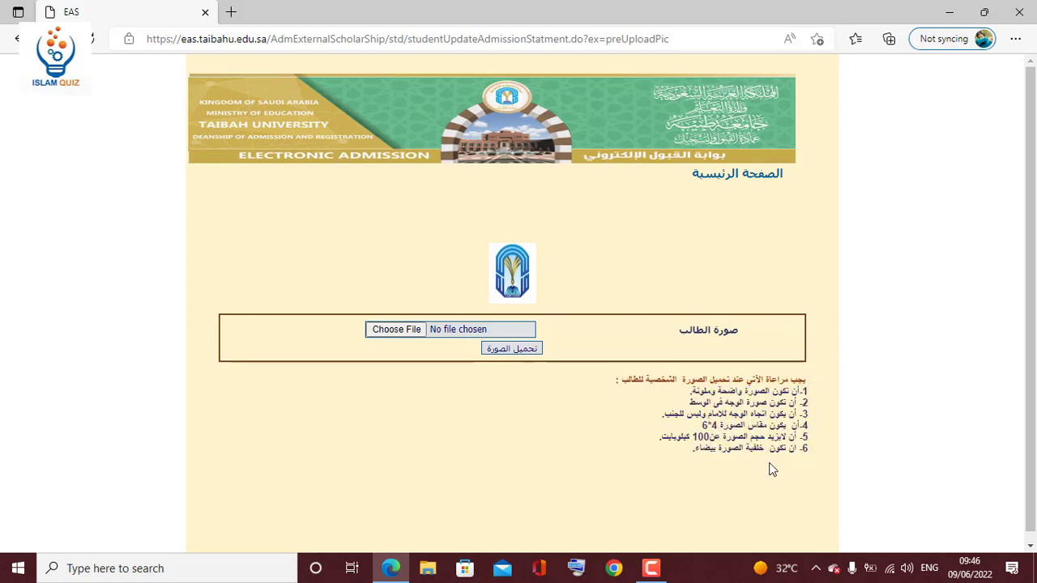
pyautogui.moveTo(710, 438); pyautogui.dragTo(693, 437)
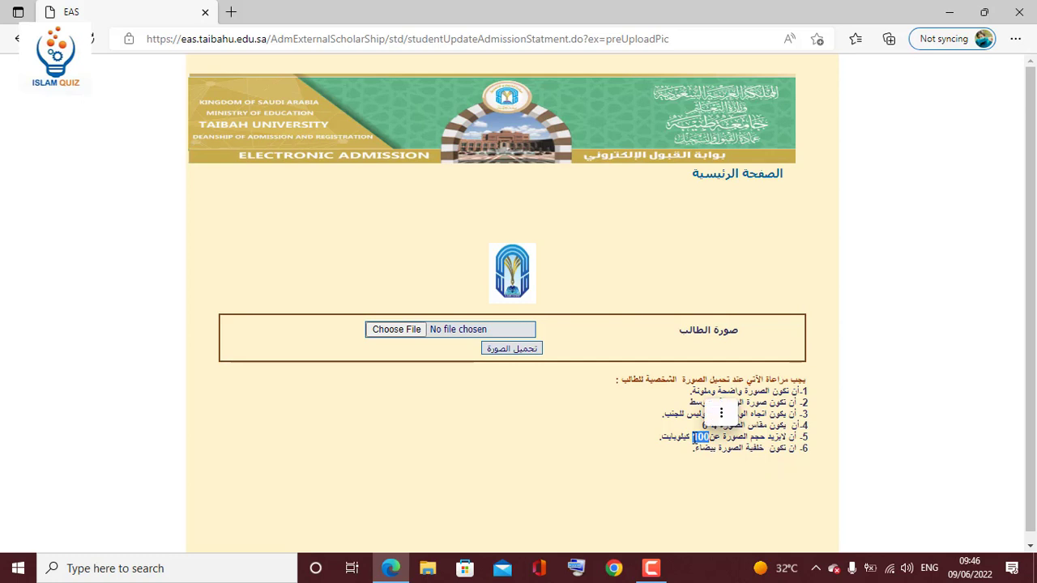
pyautogui.click(613, 423)
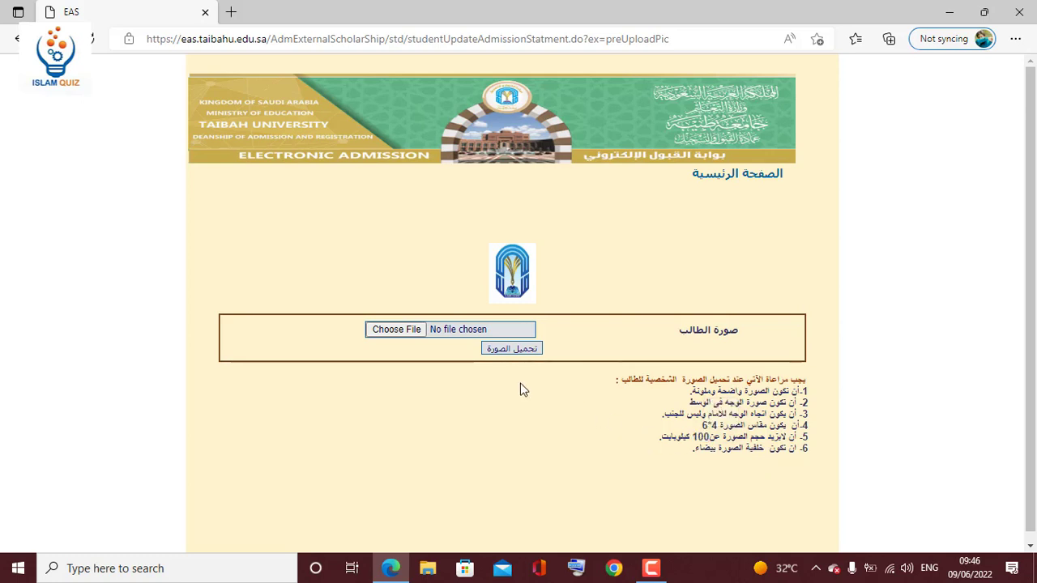
# Choose R.jpg from Pictures\New folder as the personal photo and upload it.
pyautogui.click(463, 328)
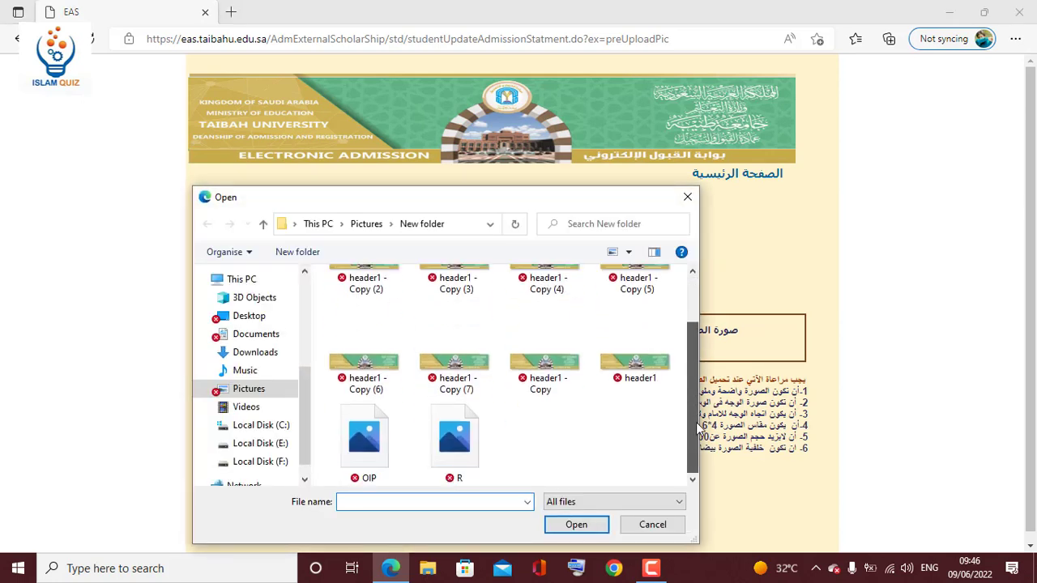
pyautogui.moveTo(692, 344); pyautogui.dragTo(697, 459)
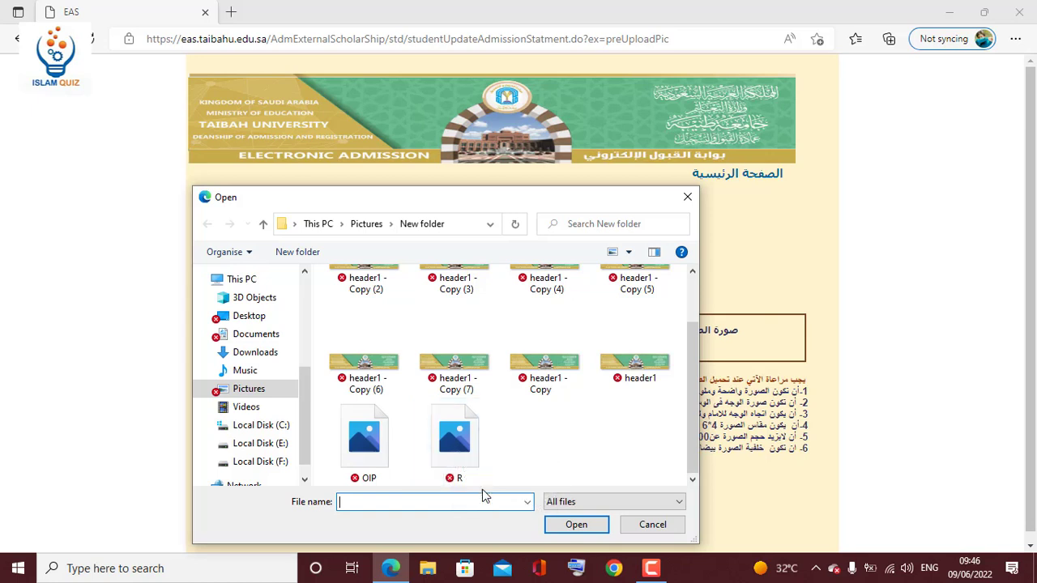
pyautogui.click(456, 451)
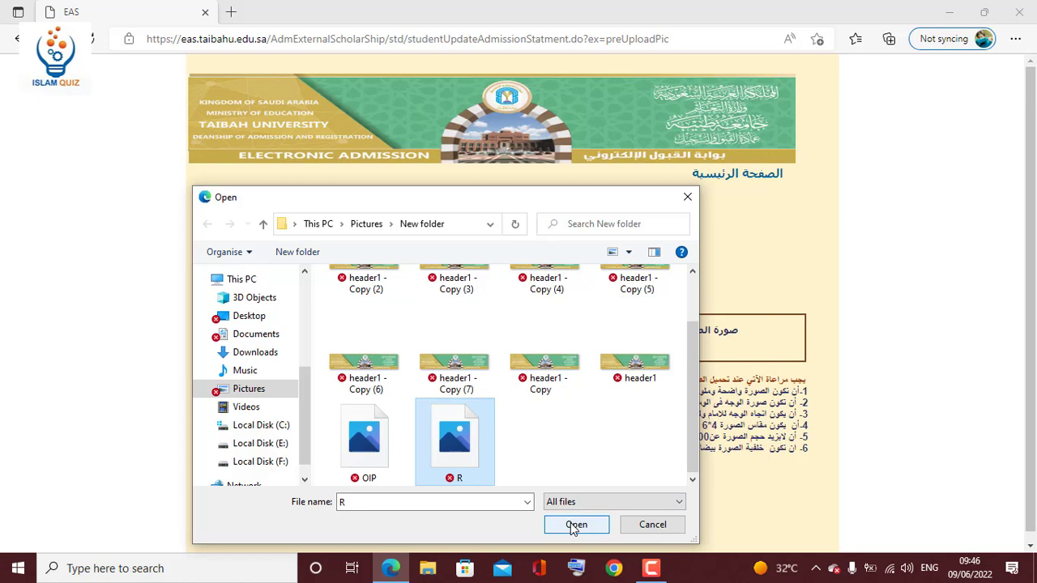
pyautogui.click(576, 525)
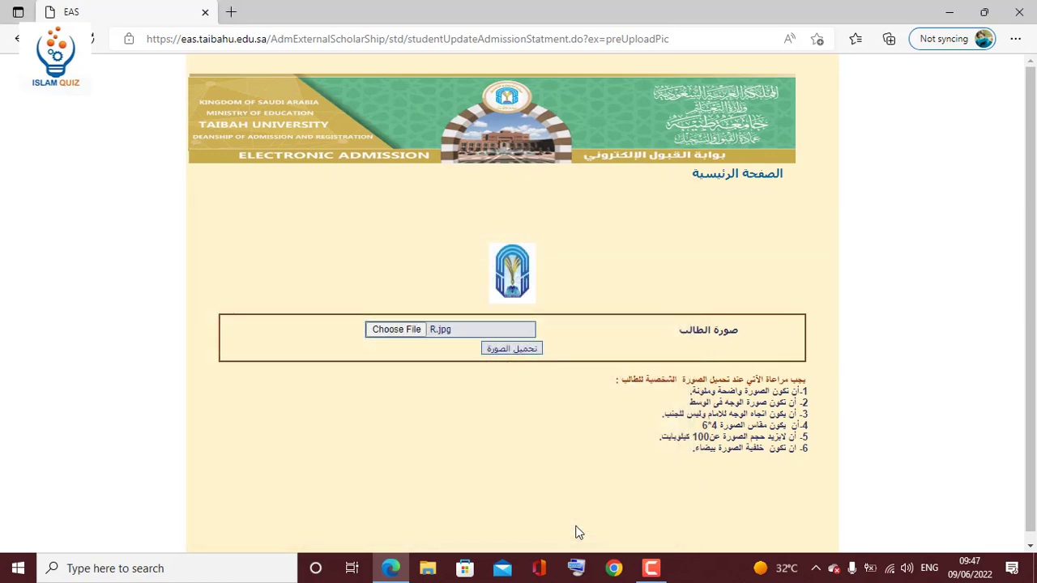
pyautogui.click(506, 350)
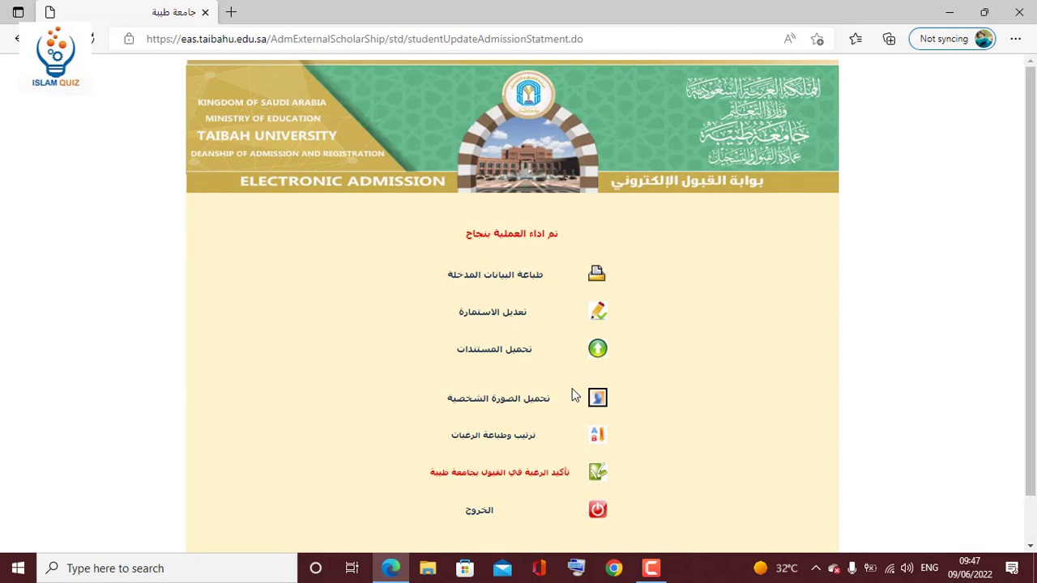
# Point out the success message and upload option, then open ترتيب وطباعة الرغبات.
pyautogui.moveTo(565, 239); pyautogui.dragTo(457, 241)
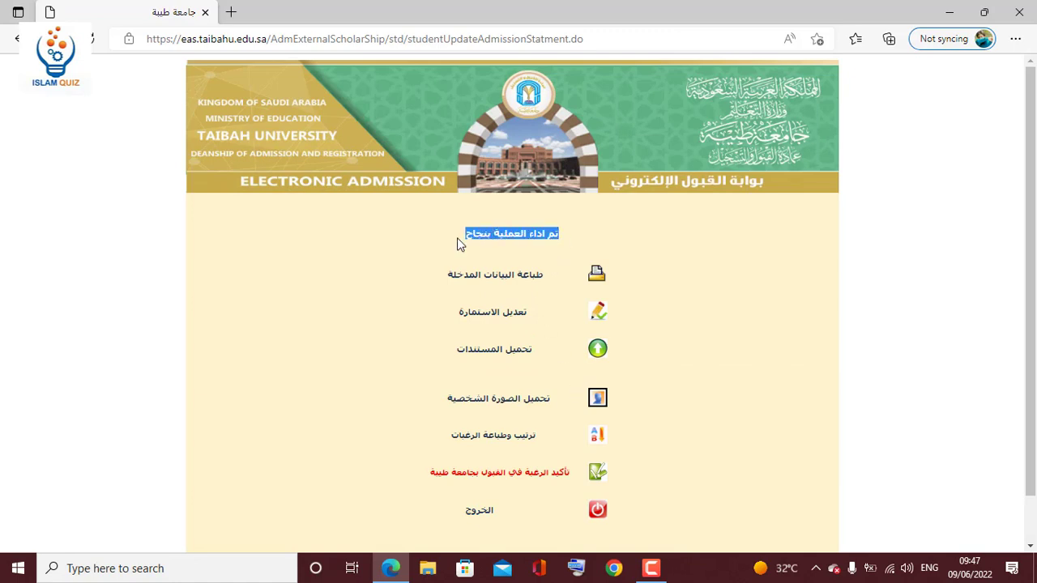
pyautogui.click(469, 241)
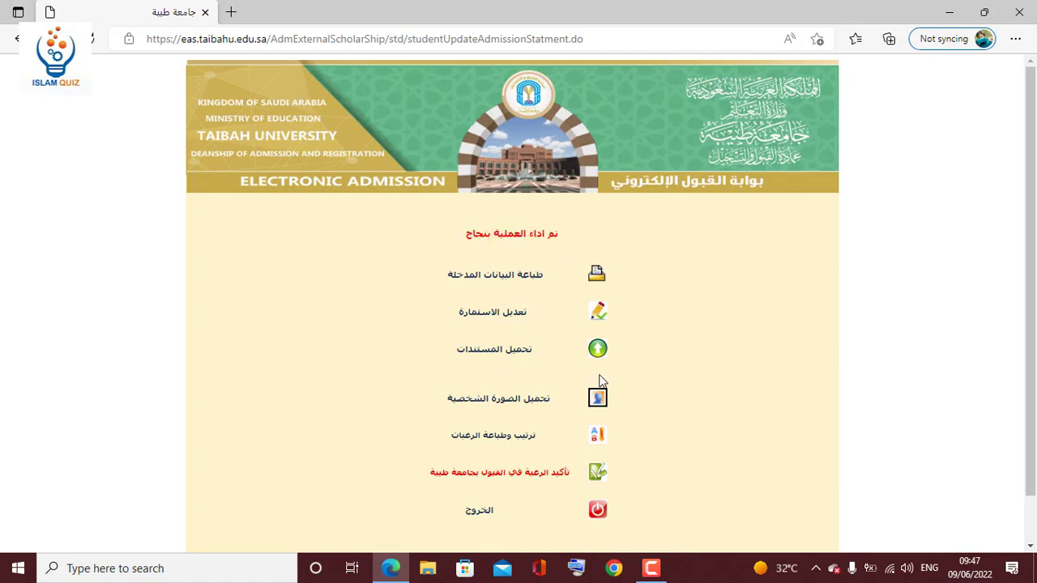
pyautogui.moveTo(538, 357); pyautogui.dragTo(447, 357)
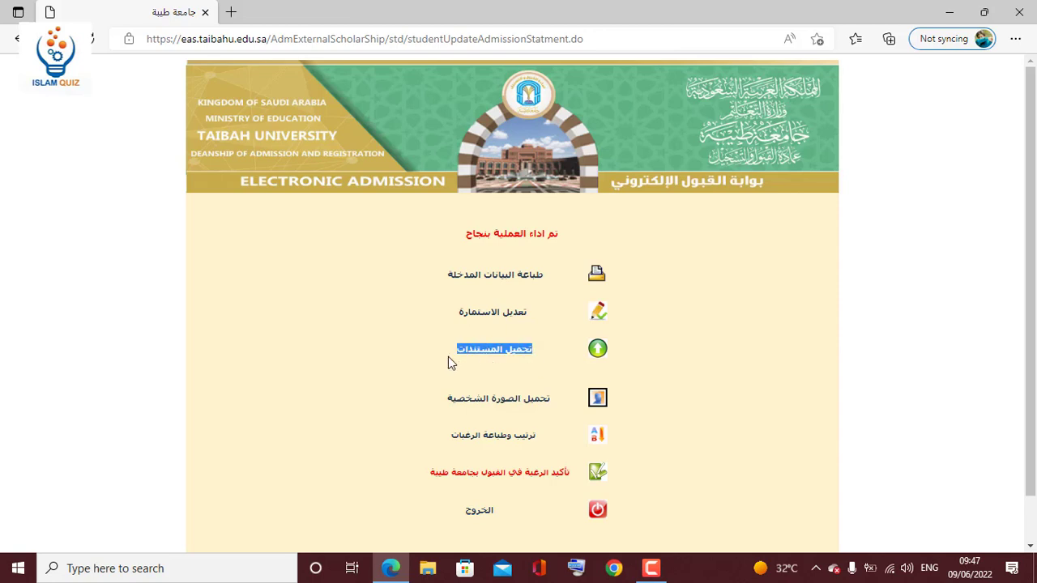
pyautogui.click(547, 442)
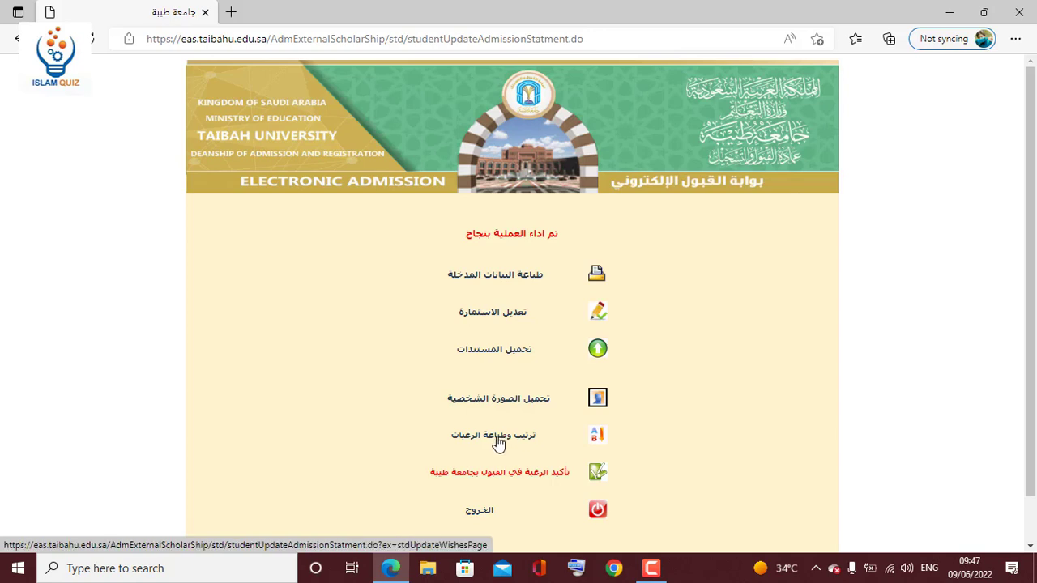
pyautogui.click(498, 444)
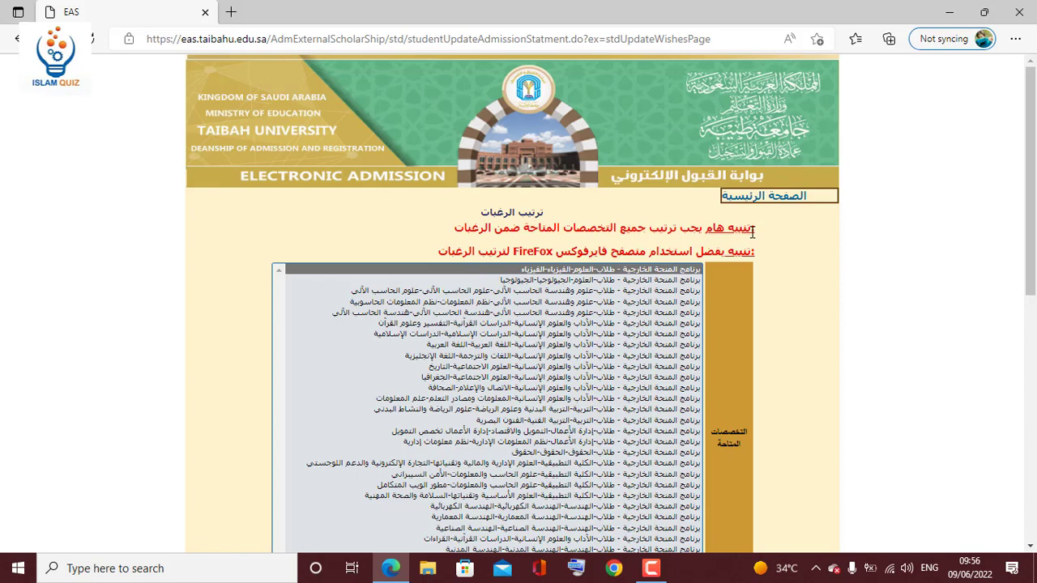
# Review the ranking notice and add Islamic Studies (الدراسات الإسلامية) as the first chosen program.
pyautogui.moveTo(750, 228); pyautogui.dragTo(713, 230)
pyautogui.click(702, 232)
pyautogui.moveTo(1035, 242); pyautogui.dragTo(1029, 293)
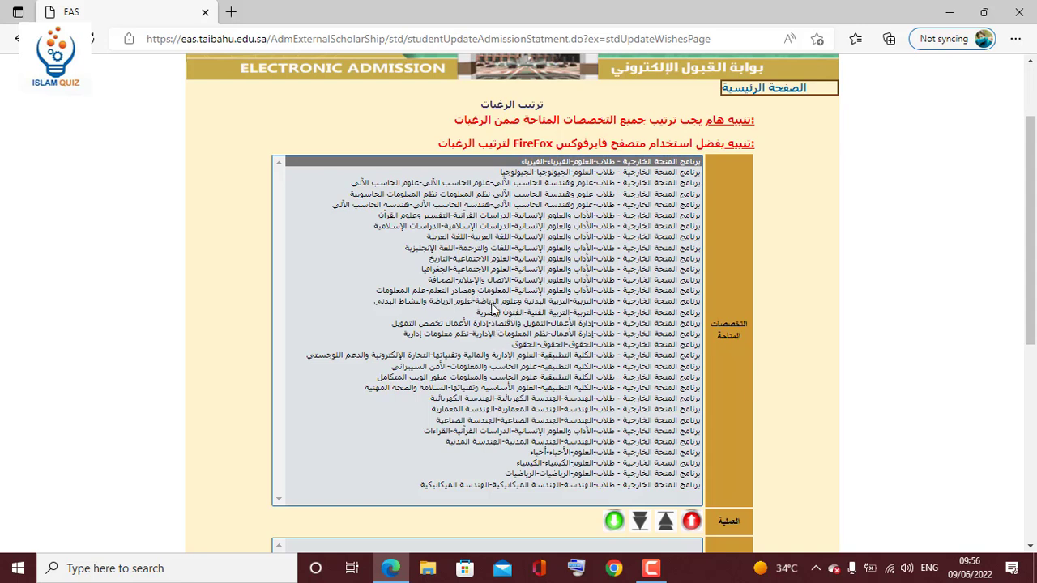
pyautogui.click(509, 236)
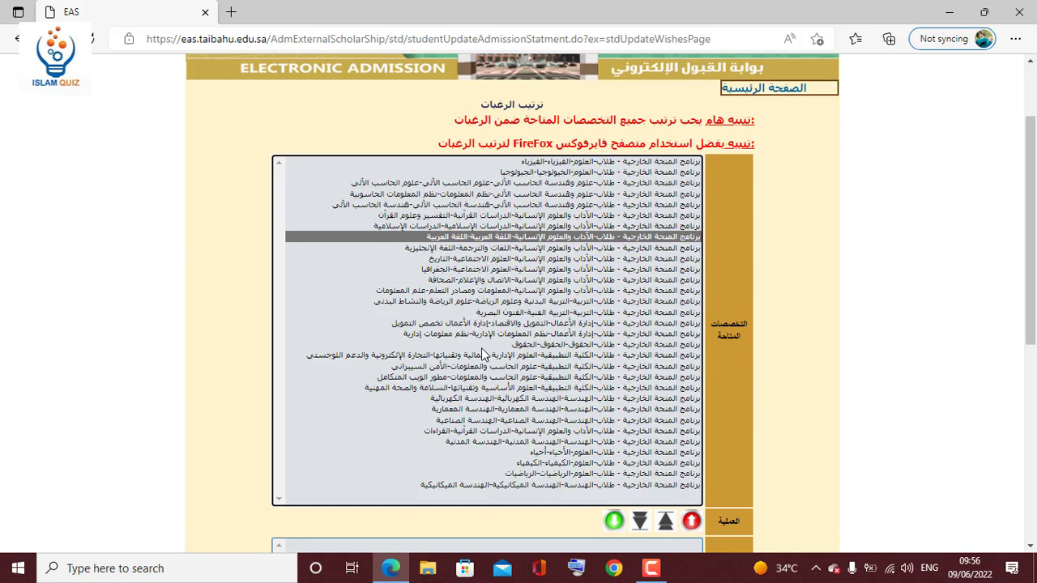
pyautogui.click(489, 226)
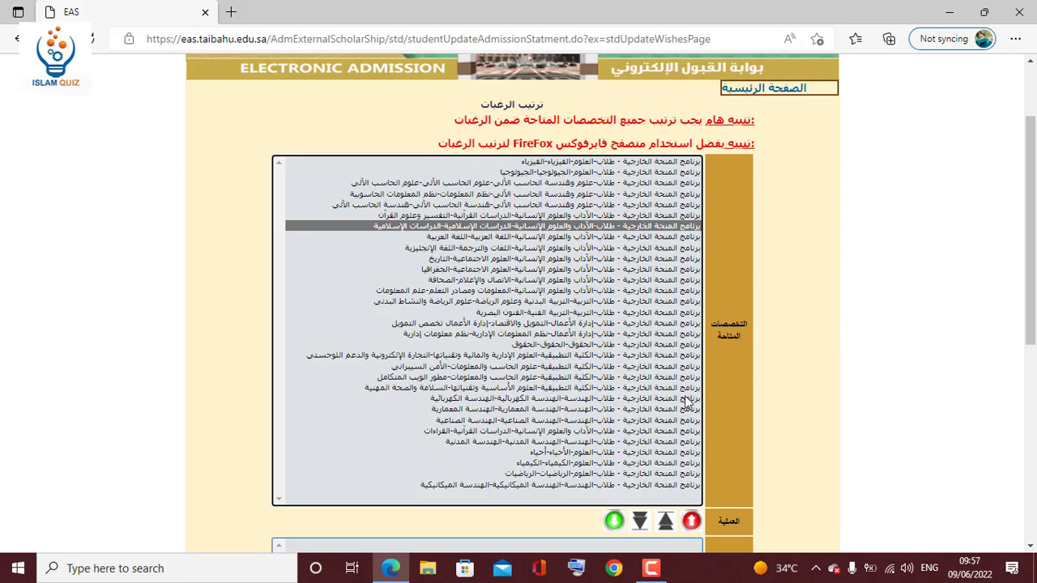
pyautogui.click(613, 521)
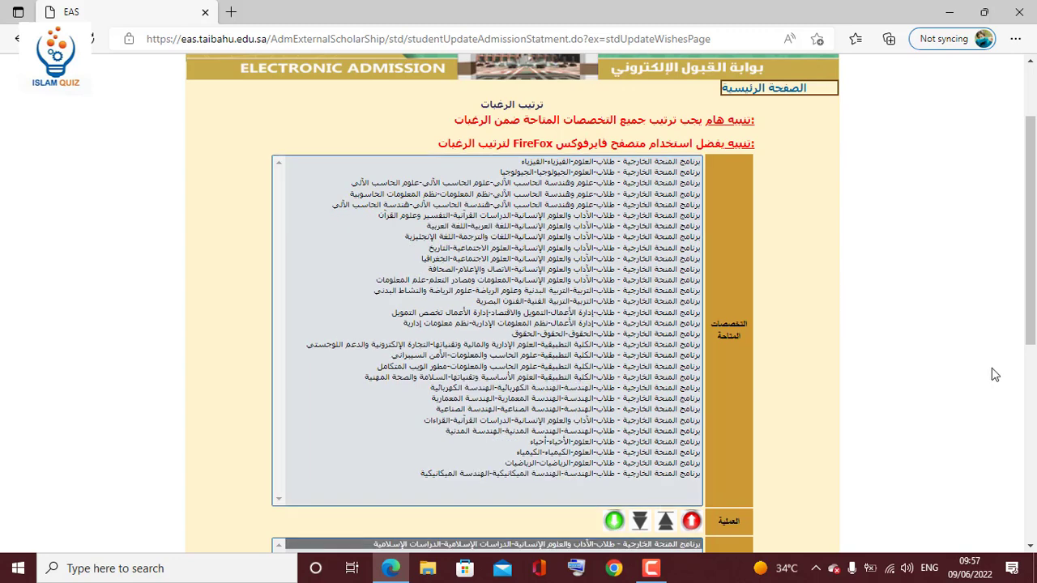
# Add the Tafsir and Quranic sciences program, then move all remaining programs into the wishes.
pyautogui.scroll(-2, 1033, 361)
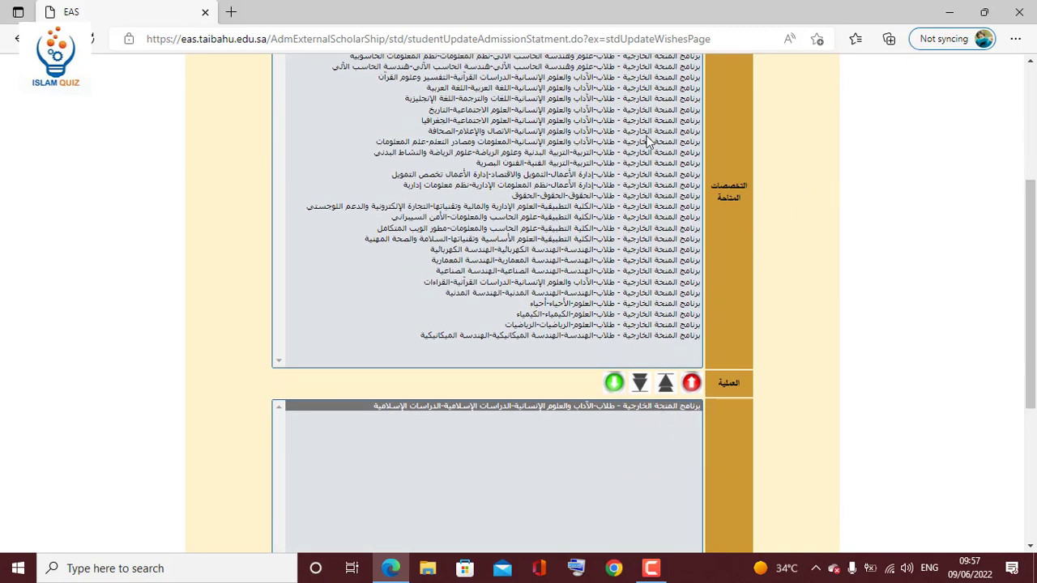
pyautogui.click(492, 78)
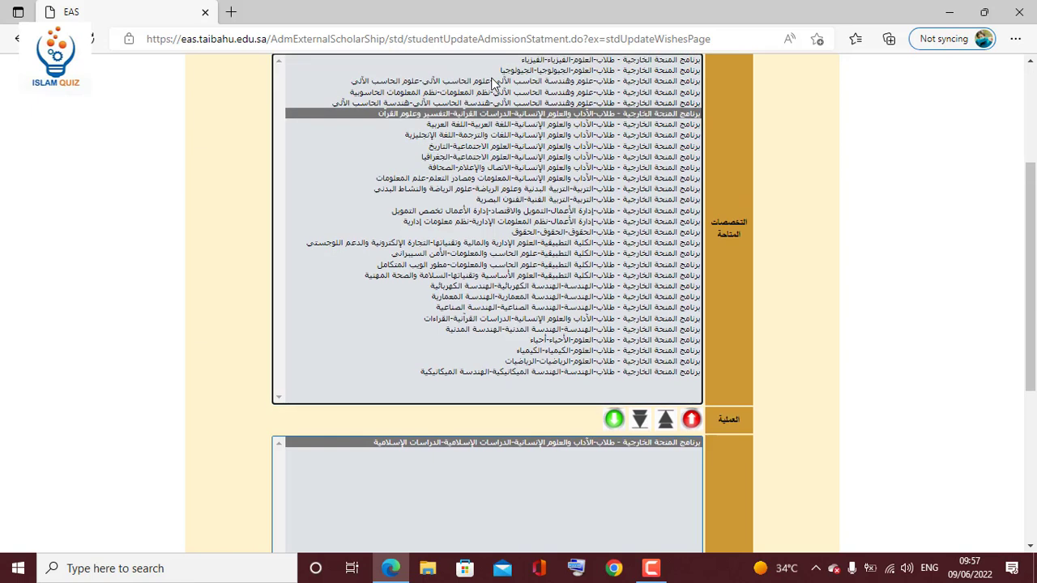
pyautogui.click(616, 420)
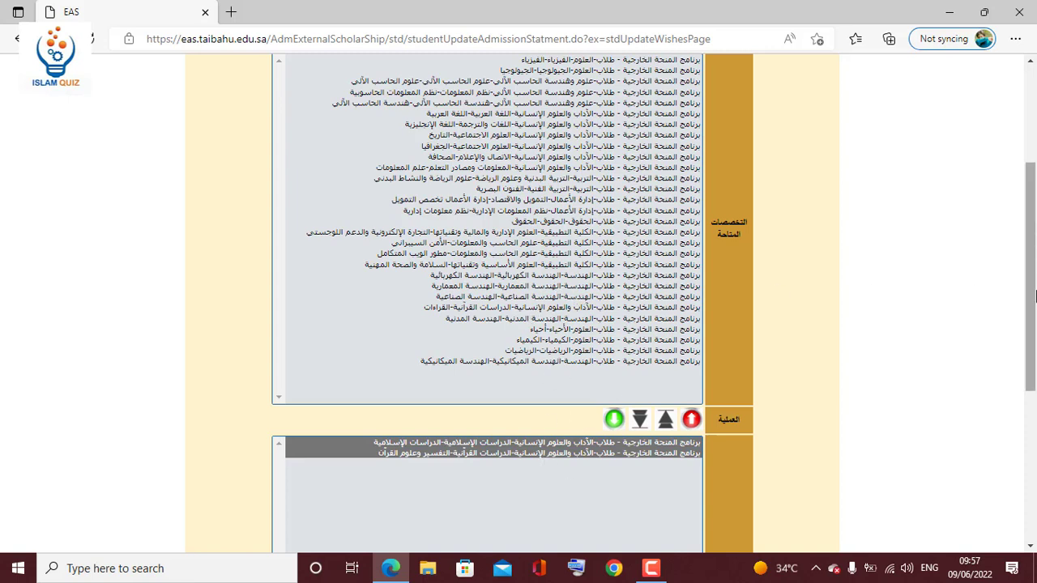
pyautogui.scroll(1, 1034, 270)
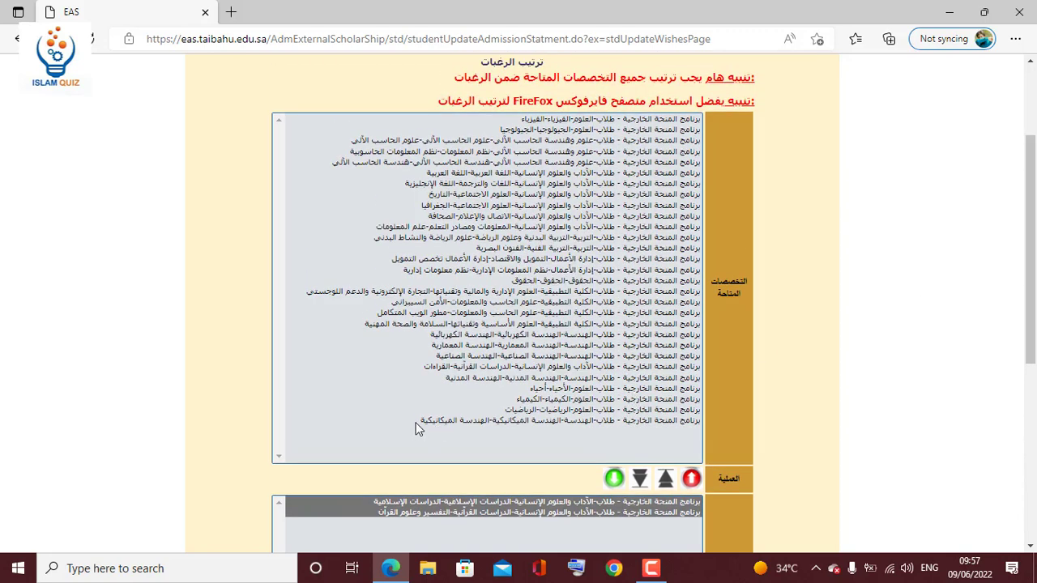
pyautogui.moveTo(415, 429); pyautogui.dragTo(623, 113)
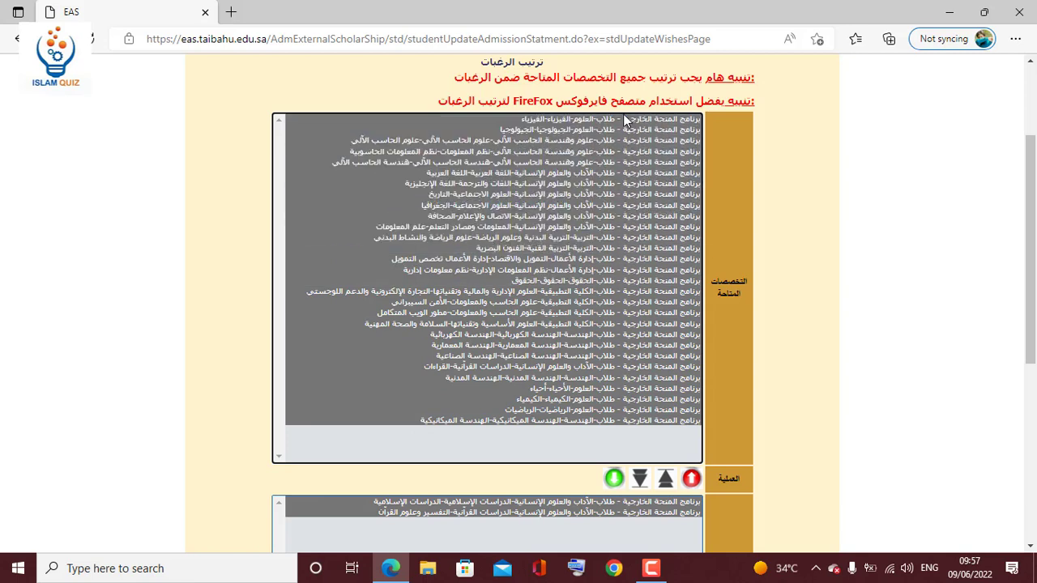
pyautogui.click(614, 479)
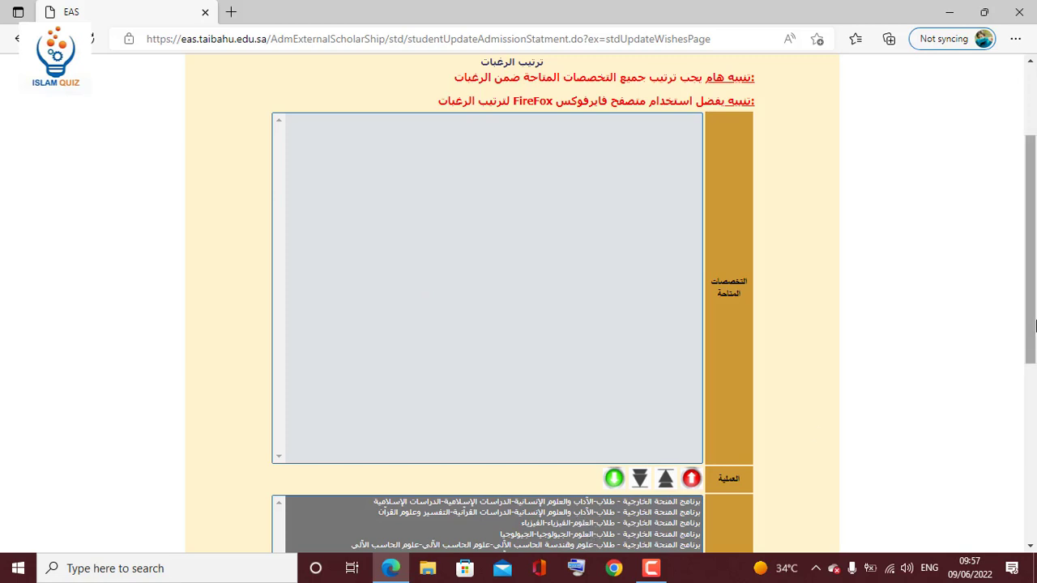
# Move Islamic Studies from the top to the end of the wishes list and save the order.
pyautogui.moveTo(1029, 326); pyautogui.dragTo(1013, 448)
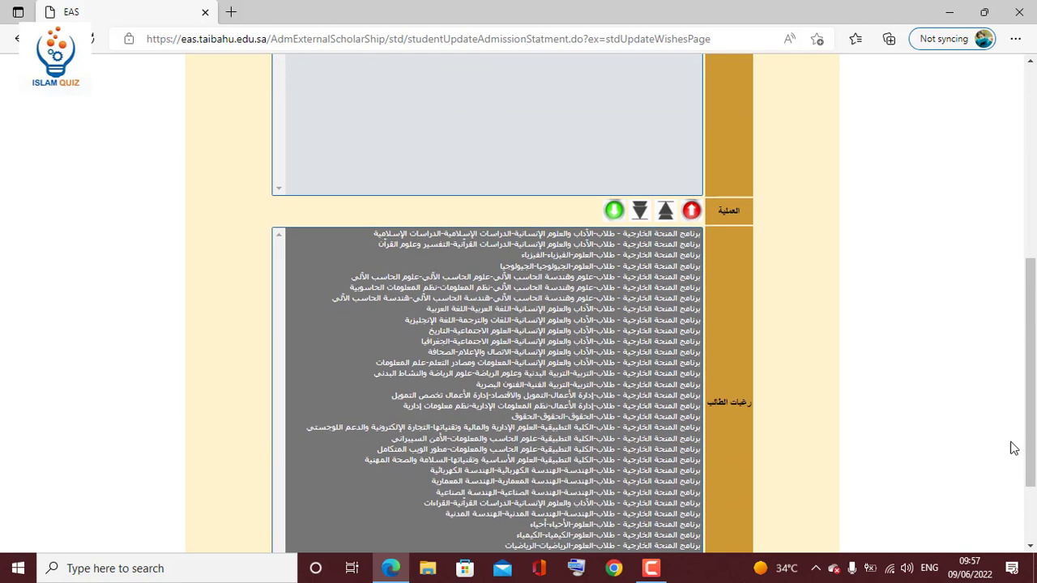
pyautogui.click(656, 332)
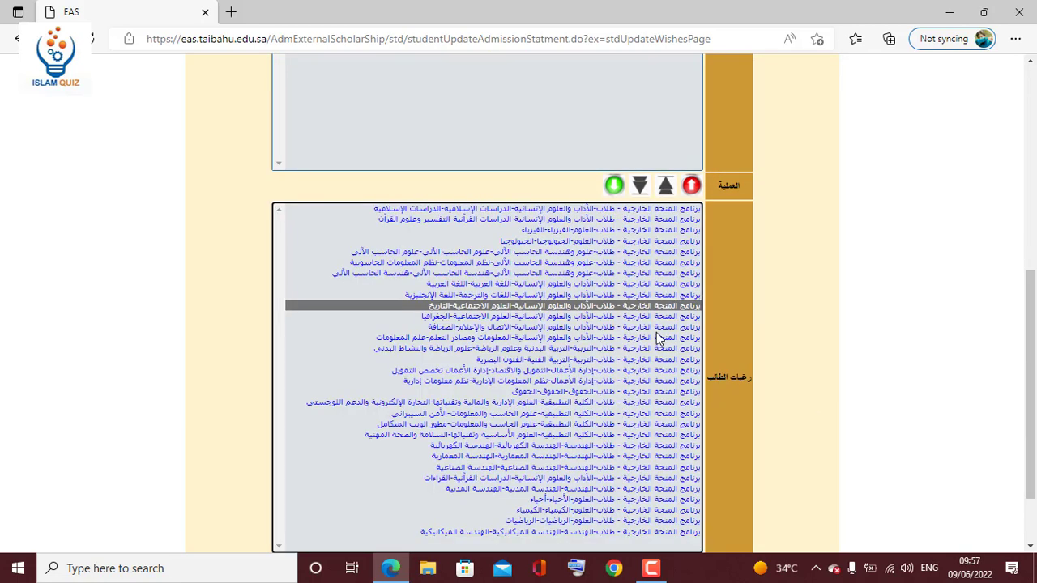
pyautogui.click(488, 210)
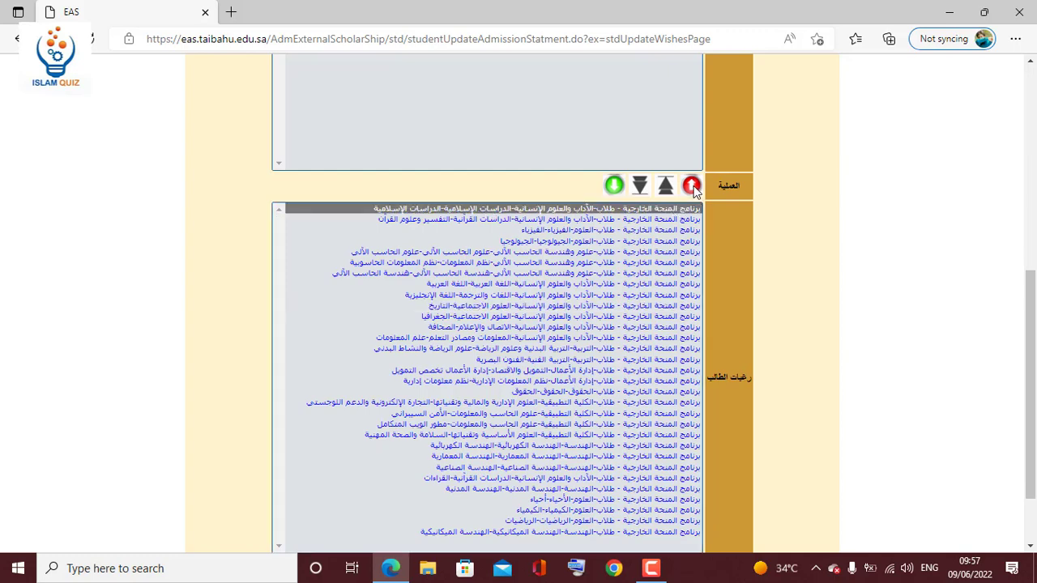
pyautogui.click(692, 187)
pyautogui.moveTo(1029, 296); pyautogui.dragTo(1033, 178)
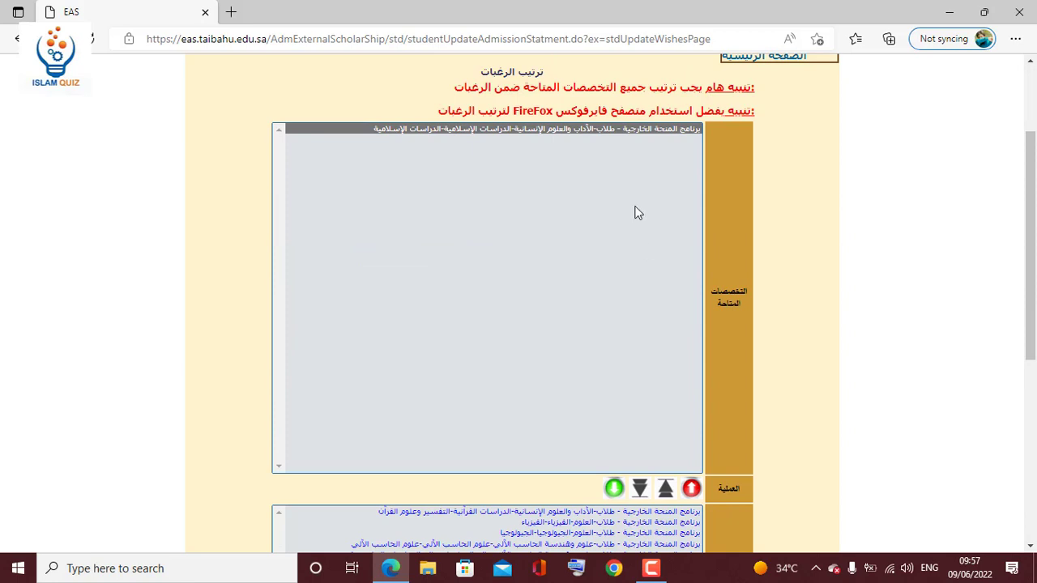
pyautogui.click(615, 487)
pyautogui.moveTo(1025, 295); pyautogui.dragTo(1019, 478)
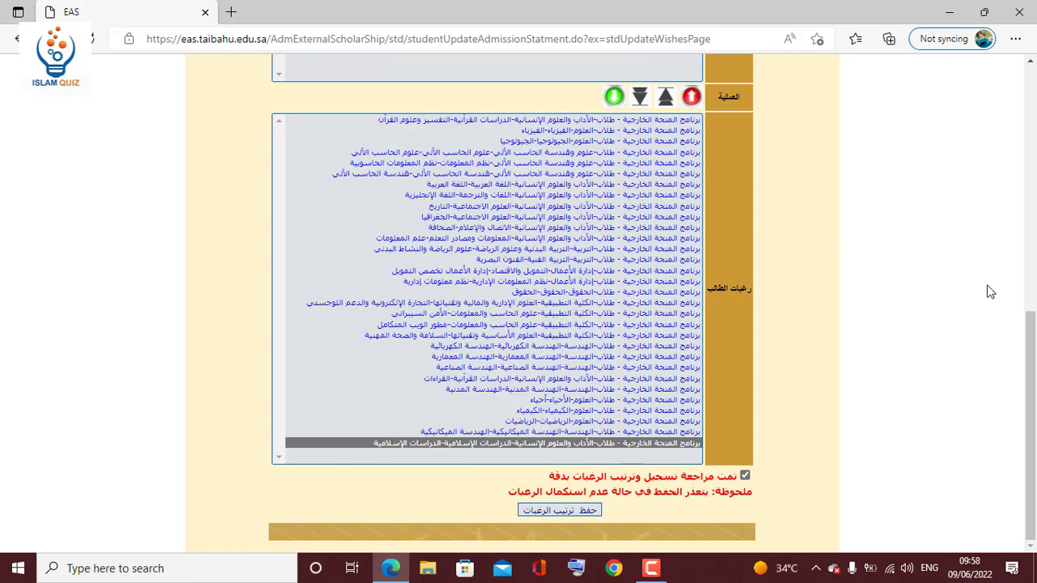
pyautogui.click(558, 515)
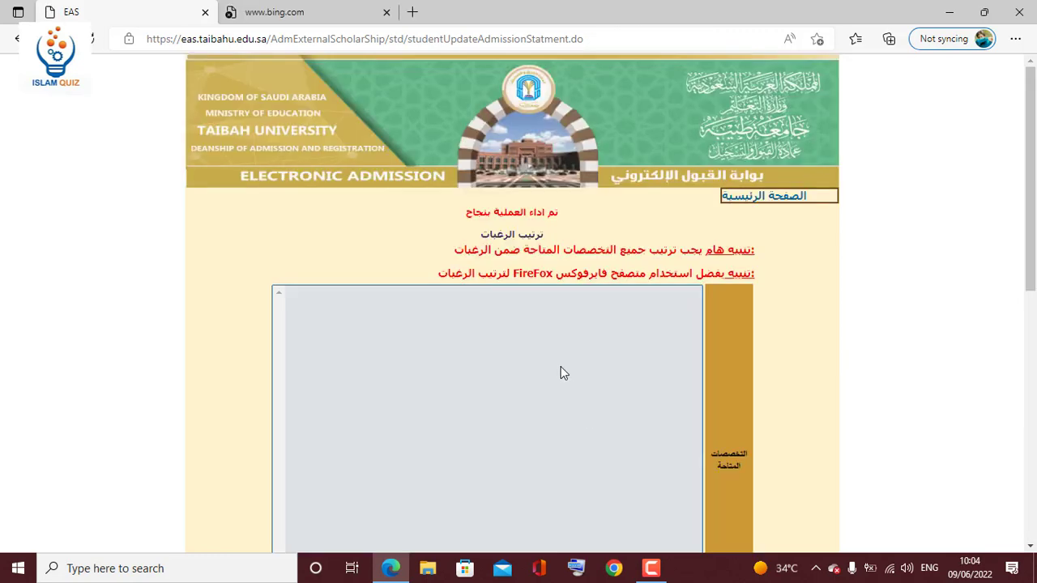
# Check the wishes-saved success message, scroll the page, and return to الصفحة الرئيسية.
pyautogui.moveTo(563, 217); pyautogui.dragTo(504, 214)
pyautogui.click(568, 220)
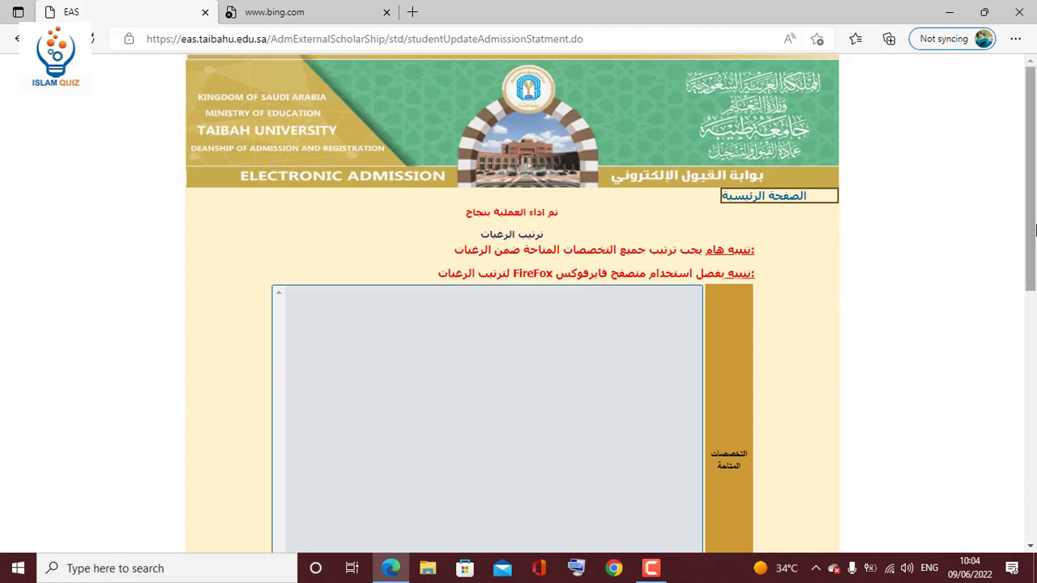
pyautogui.scroll(-10, 1013, 454)
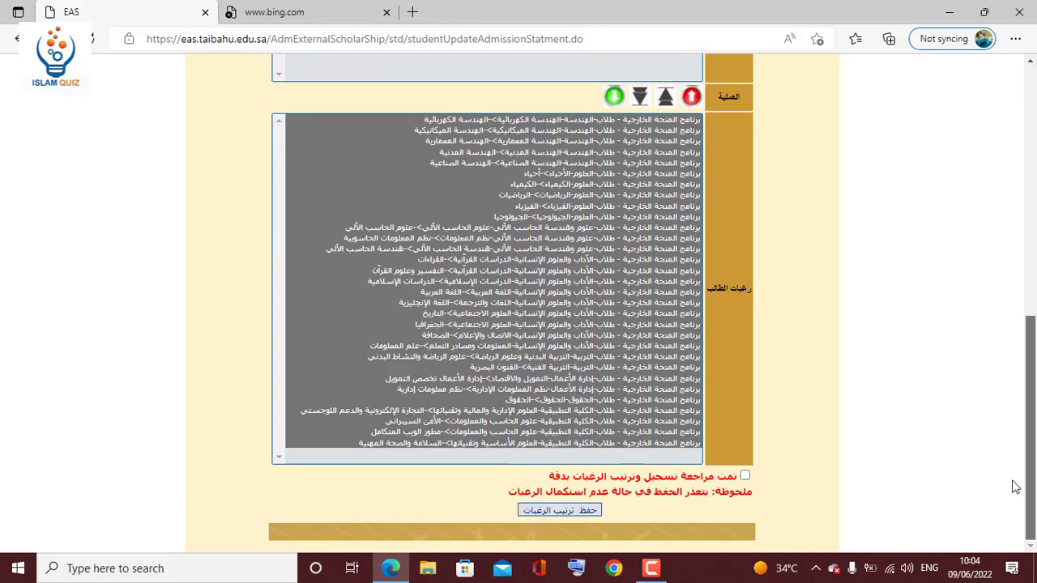
pyautogui.scroll(1, 1011, 463)
pyautogui.scroll(2, 1009, 423)
pyautogui.scroll(5, 1011, 423)
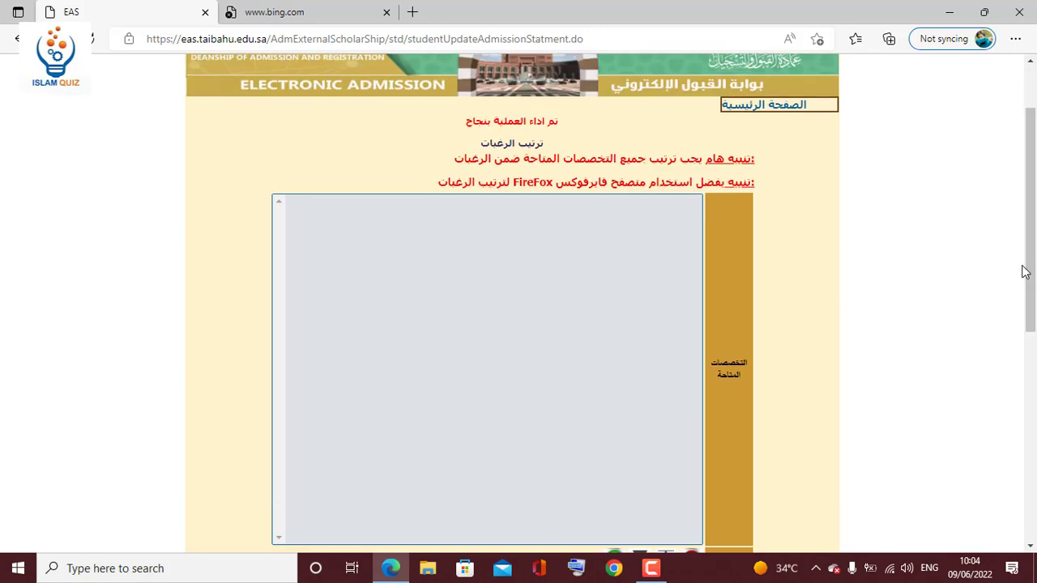
pyautogui.click(826, 106)
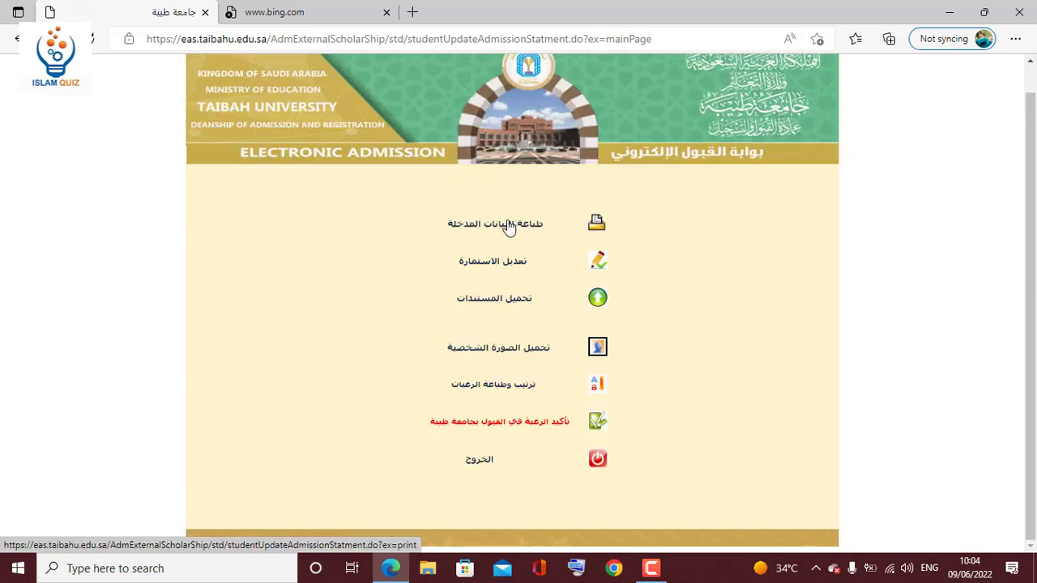
# Open the printable copy of the entered data, scroll through it, then return to the main menu tab.
pyautogui.click(512, 231)
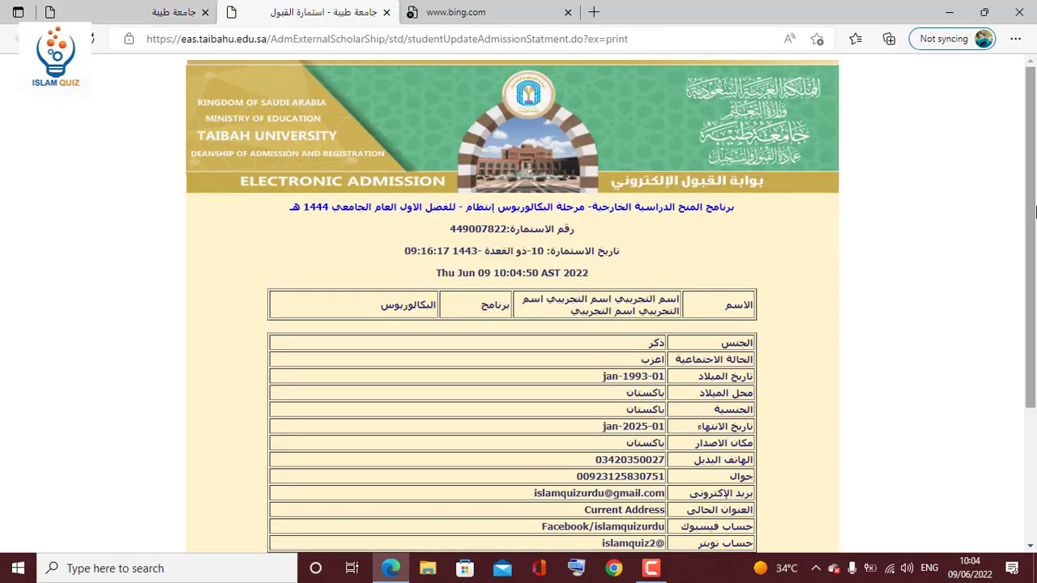
pyautogui.moveTo(1027, 235); pyautogui.dragTo(1027, 366)
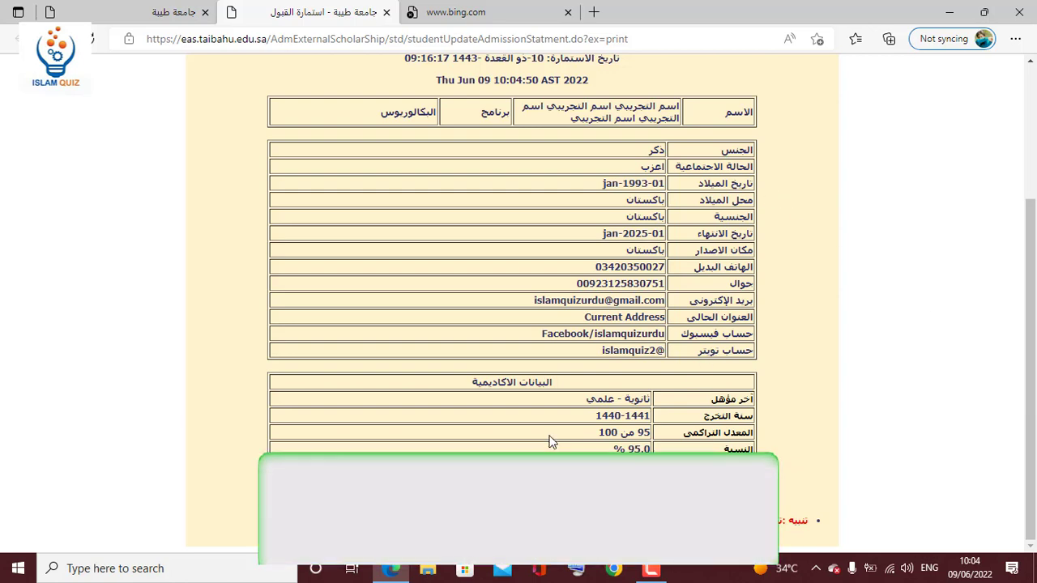
pyautogui.click(1034, 174)
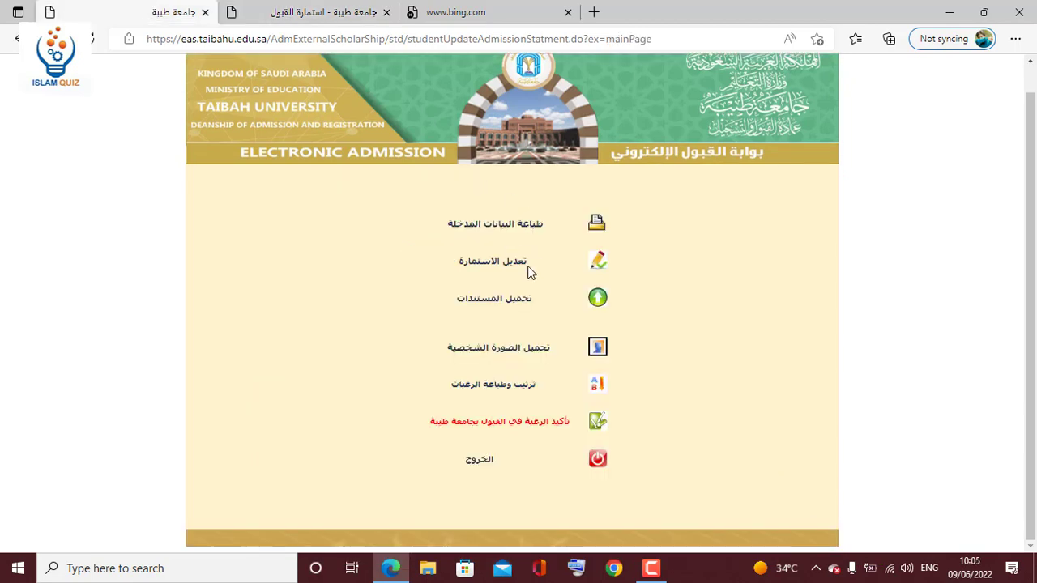
pyautogui.click(510, 266)
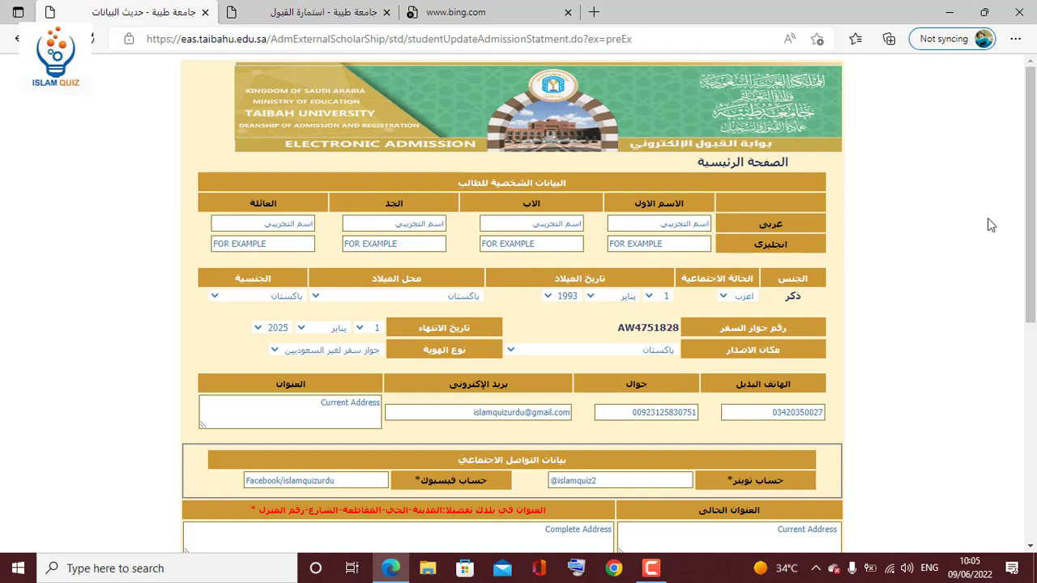
pyautogui.scroll(-5, 997, 412)
pyautogui.scroll(5, 996, 412)
pyautogui.click(17, 38)
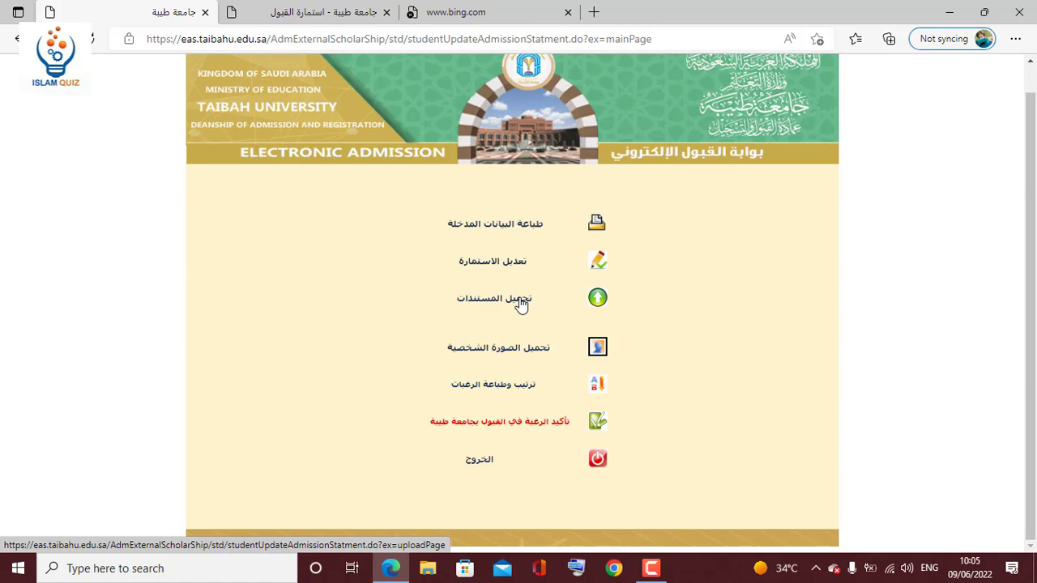
pyautogui.click(521, 301)
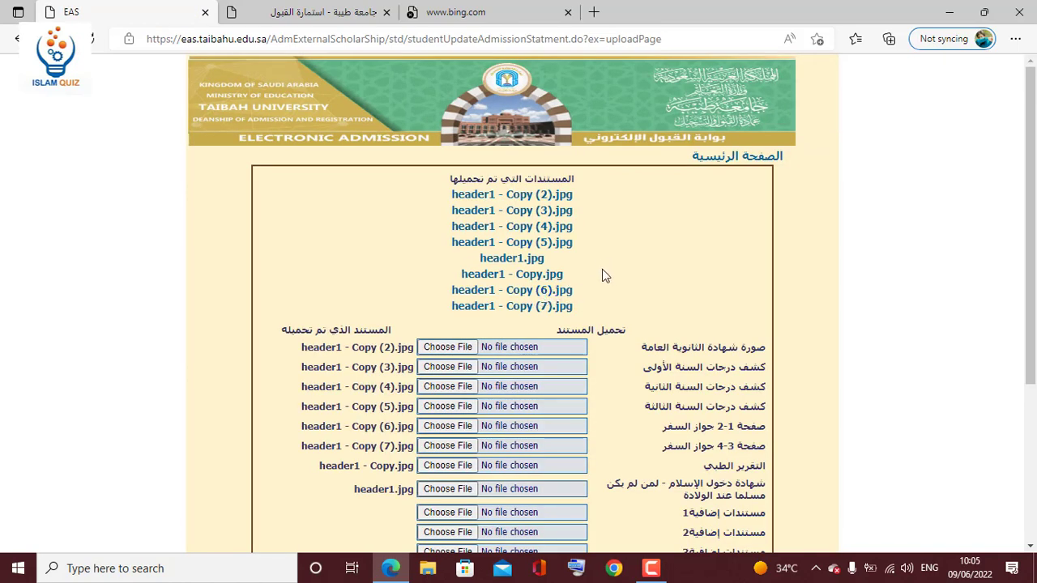
pyautogui.moveTo(594, 192); pyautogui.dragTo(597, 311)
pyautogui.click(730, 159)
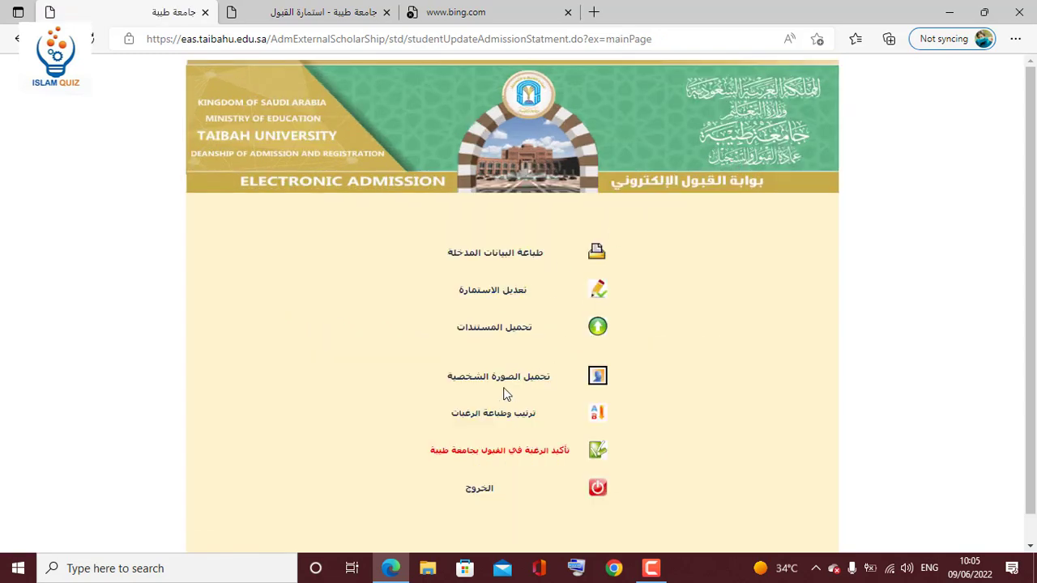
pyautogui.click(515, 384)
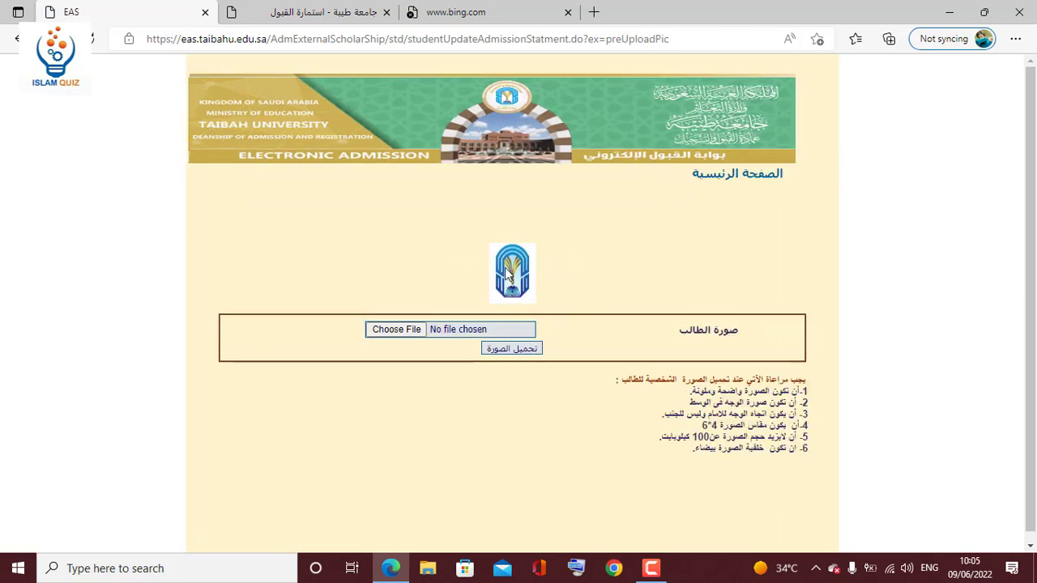
pyautogui.moveTo(556, 250); pyautogui.dragTo(480, 288)
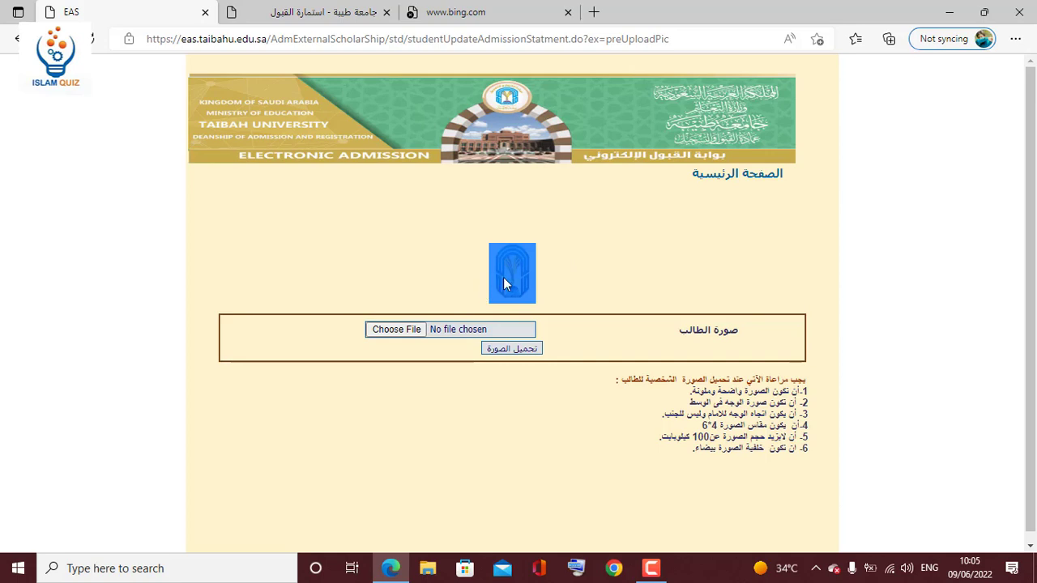
pyautogui.click(520, 280)
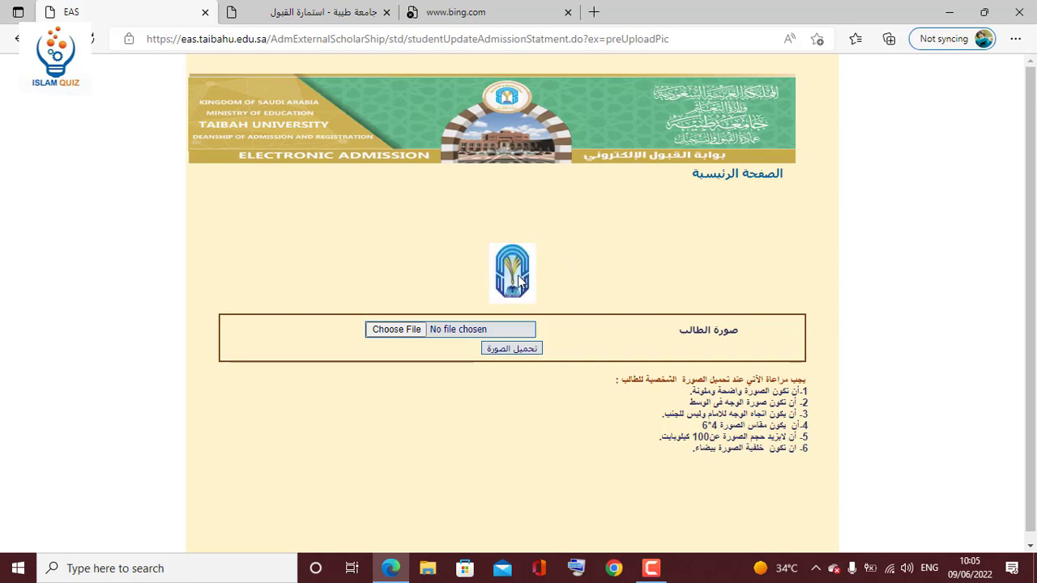
pyautogui.click(739, 174)
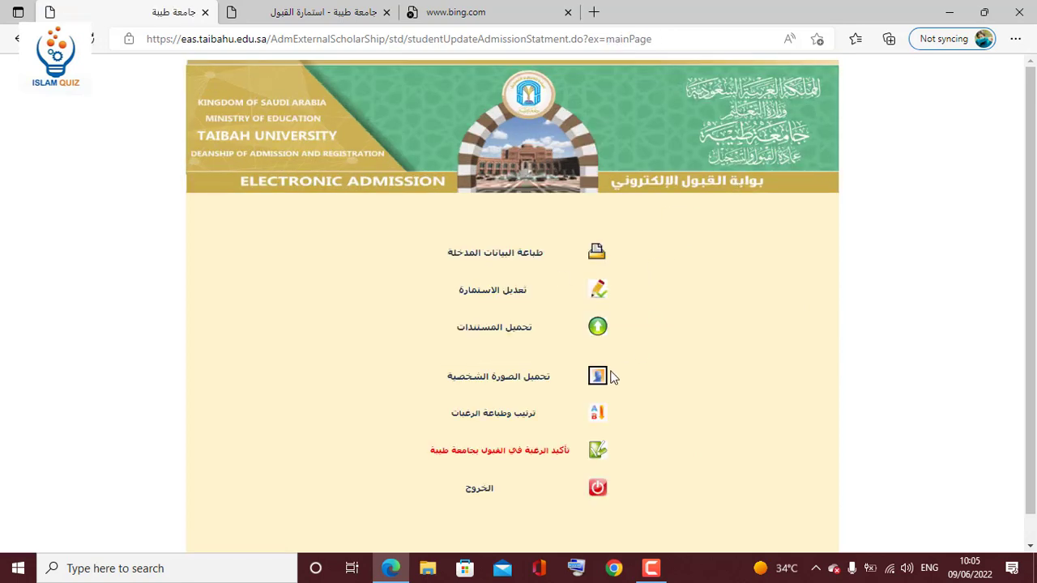
# Open the wishes ordering and printing page (ترتيب وطباعة الرغبات) and scroll through the ordered list.
pyautogui.click(503, 415)
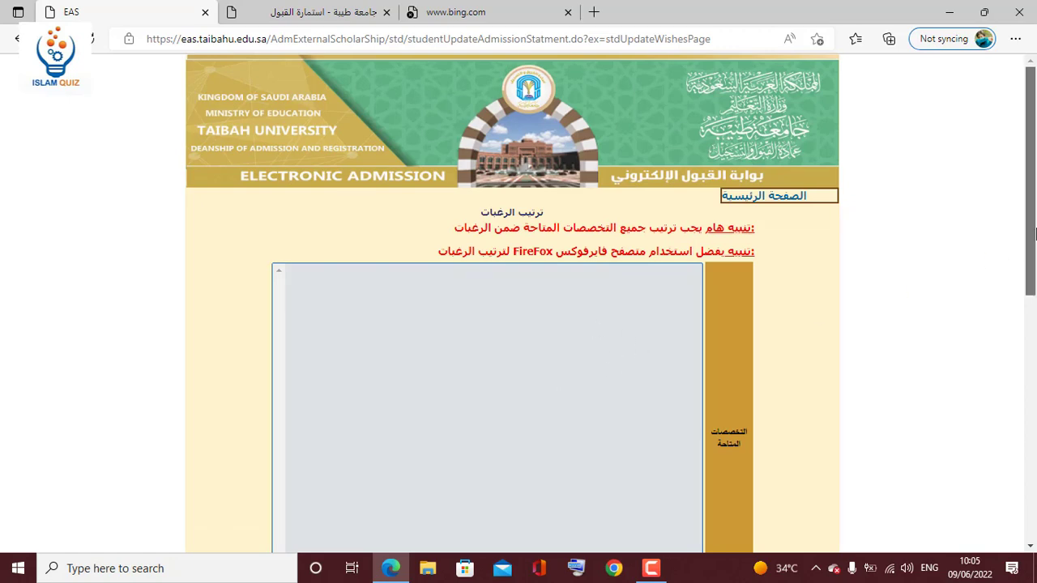
pyautogui.moveTo(1030, 251); pyautogui.dragTo(1002, 470)
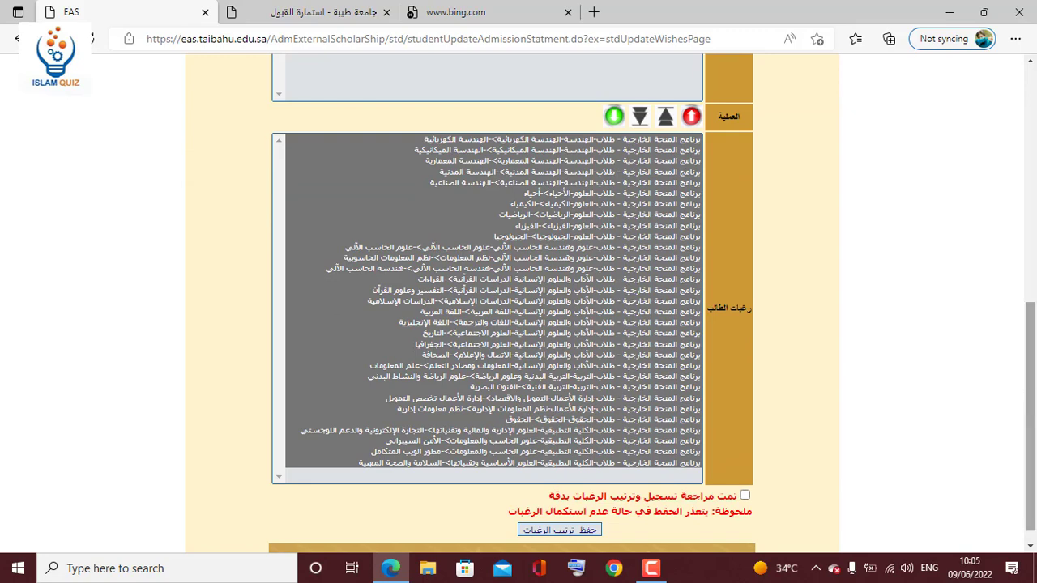
pyautogui.moveTo(1031, 381); pyautogui.dragTo(1031, 292)
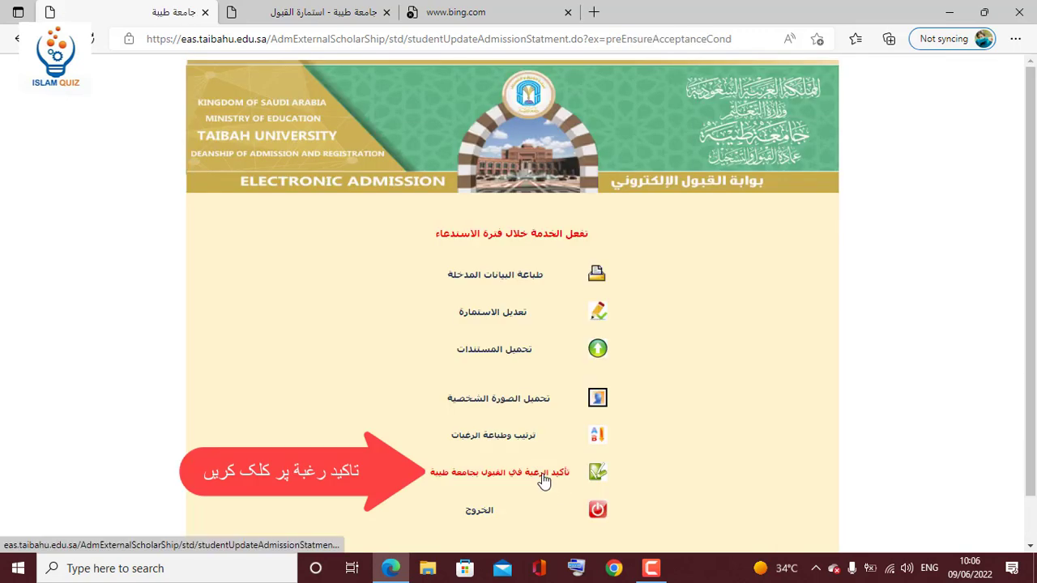
pyautogui.scroll(-2, 1034, 257)
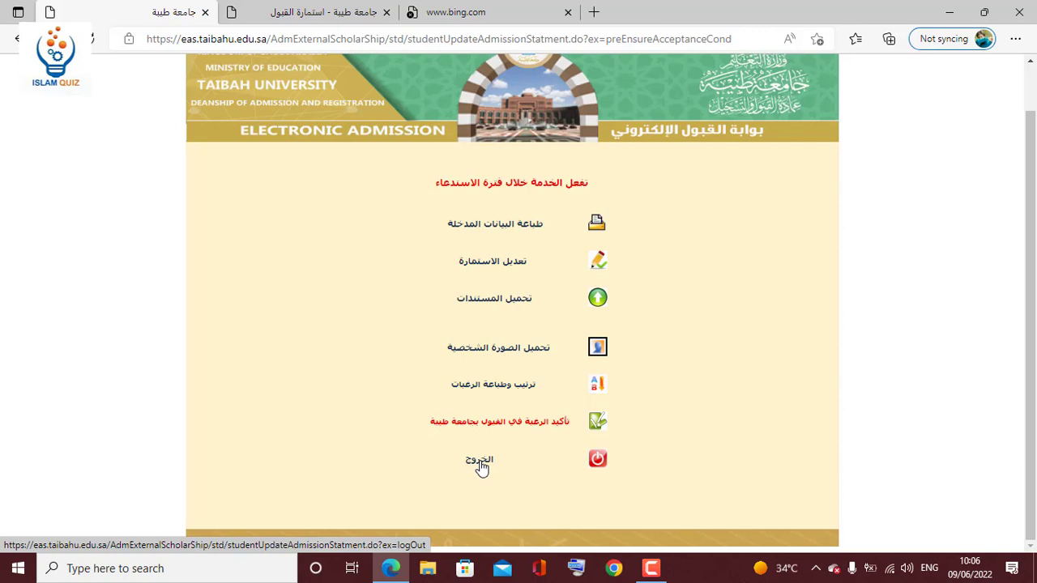
# Log out, then sign back in with the prefilled application number and passport number.
pyautogui.click(480, 463)
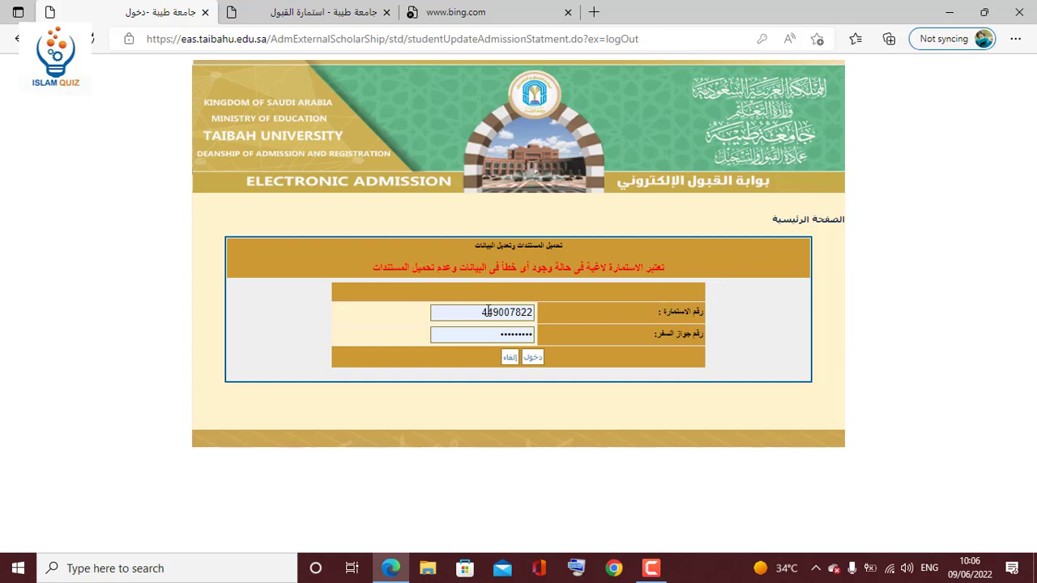
pyautogui.doubleClick(480, 312)
pyautogui.click(555, 333)
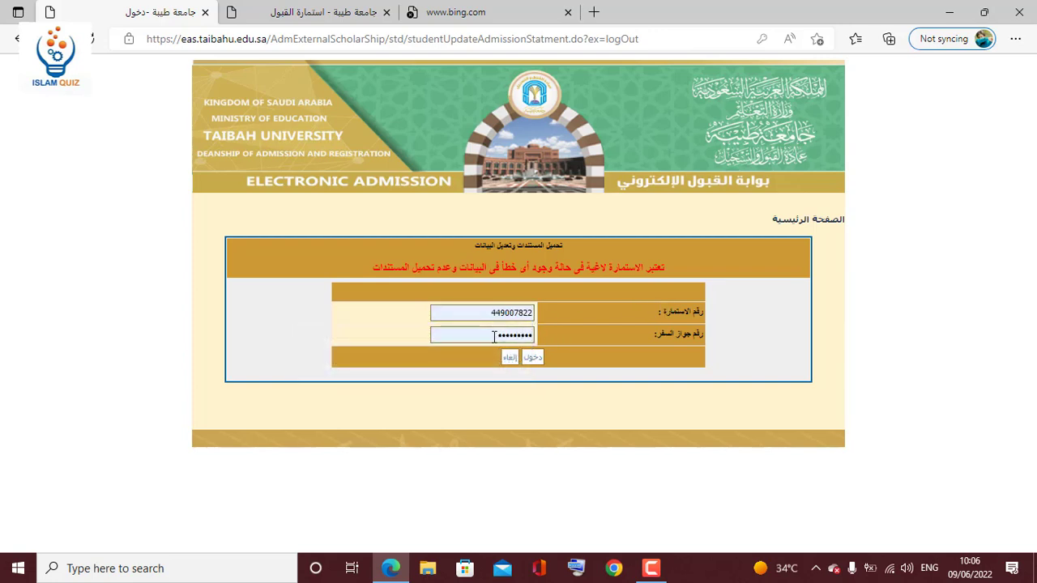
pyautogui.doubleClick(530, 335)
pyautogui.click(554, 337)
pyautogui.click(532, 358)
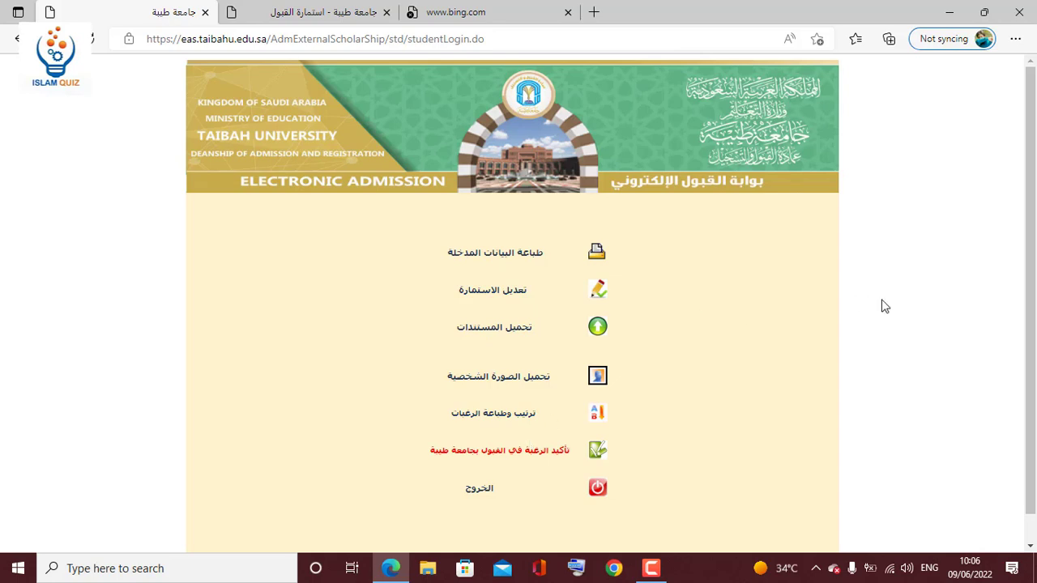
pyautogui.moveTo(1036, 274); pyautogui.dragTo(1034, 412)
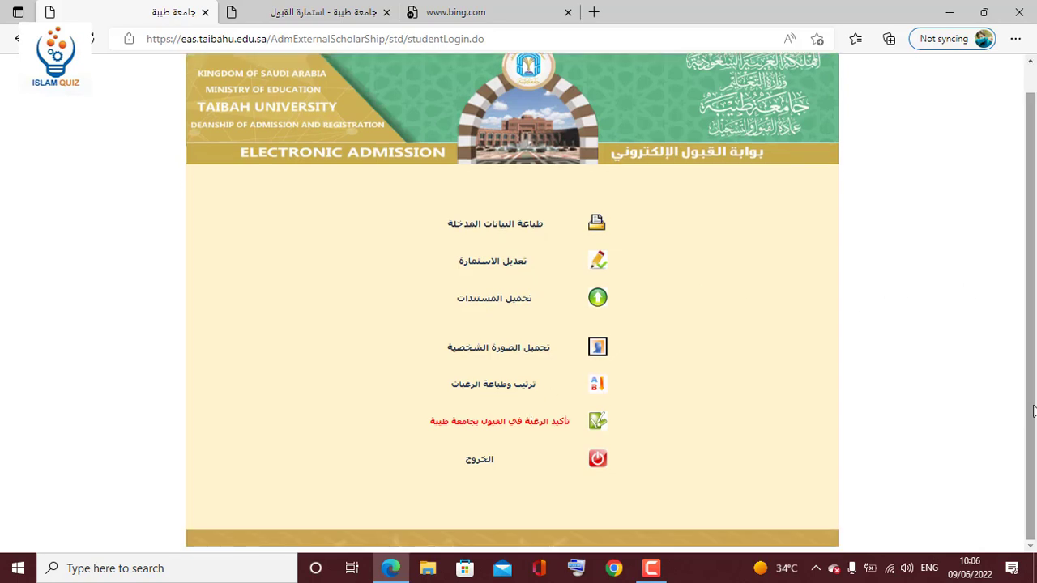